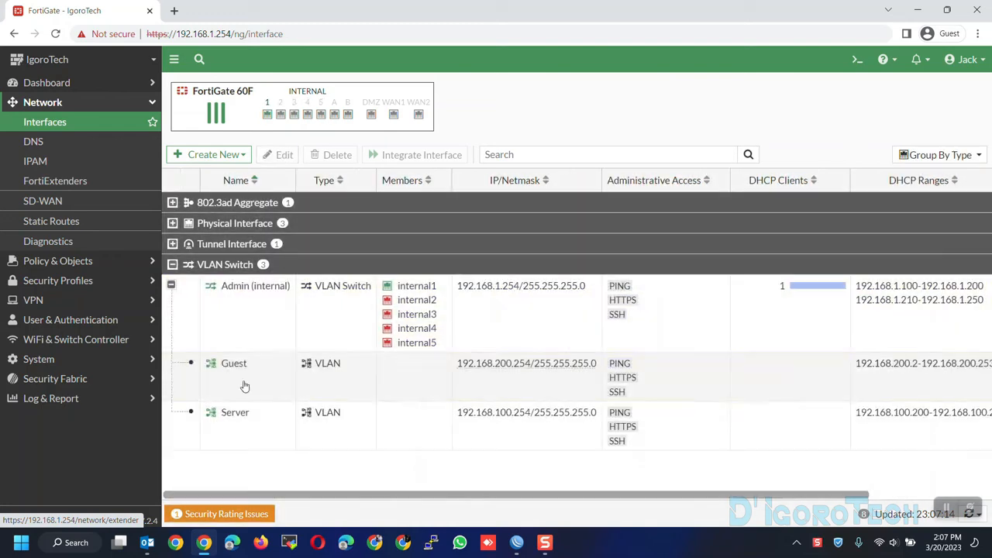
- Examine the VLAN IDs of the Guest and Server VLANs, and the wan1 and wan2 entries among the physical interfaces
left_click_drag(651, 499, 775, 499)
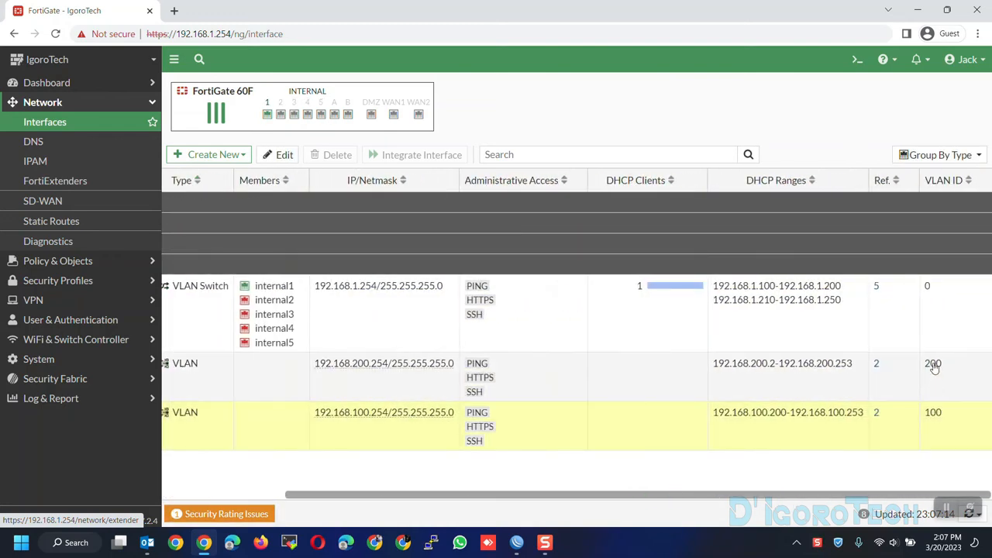
left_click_drag(783, 497, 603, 503)
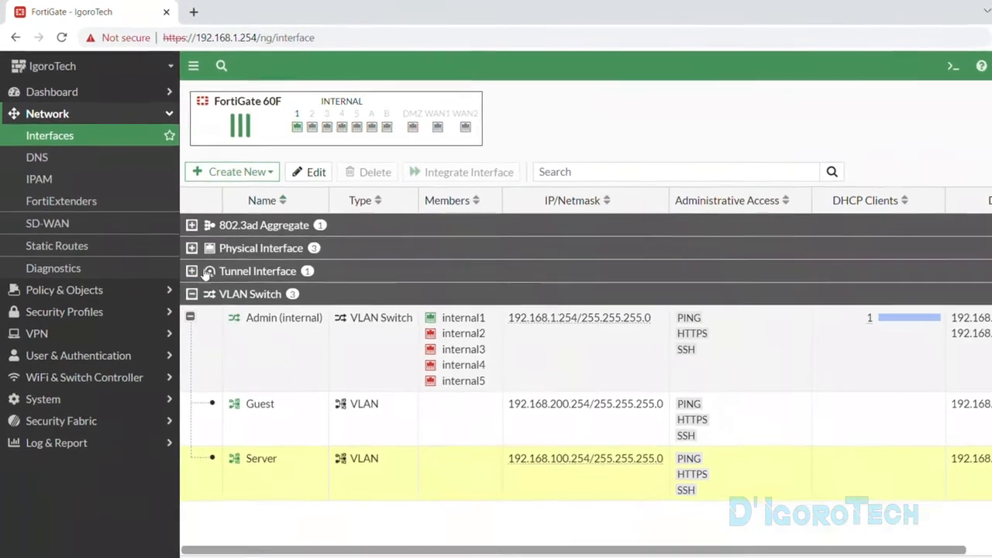
left_click(196, 256)
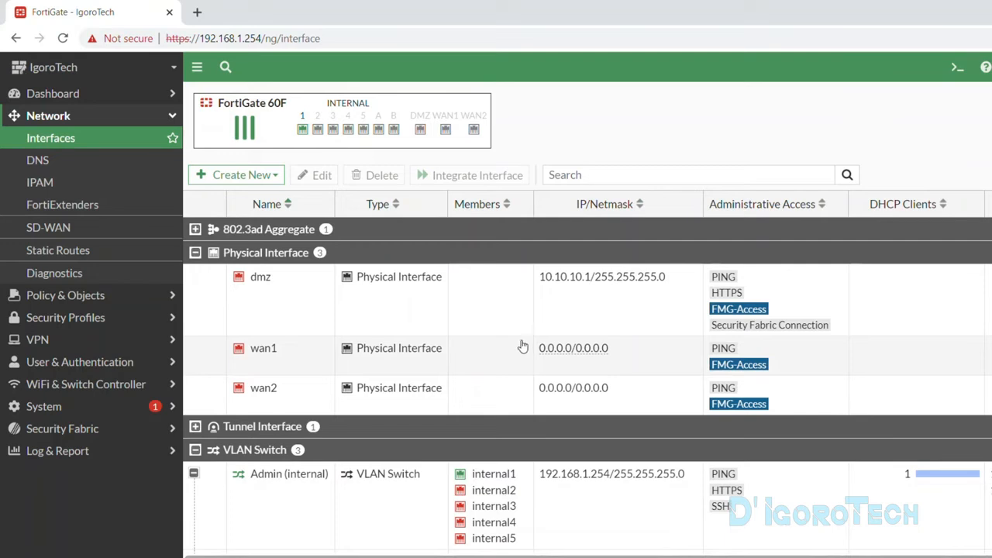
left_click(286, 358)
left_click(282, 392)
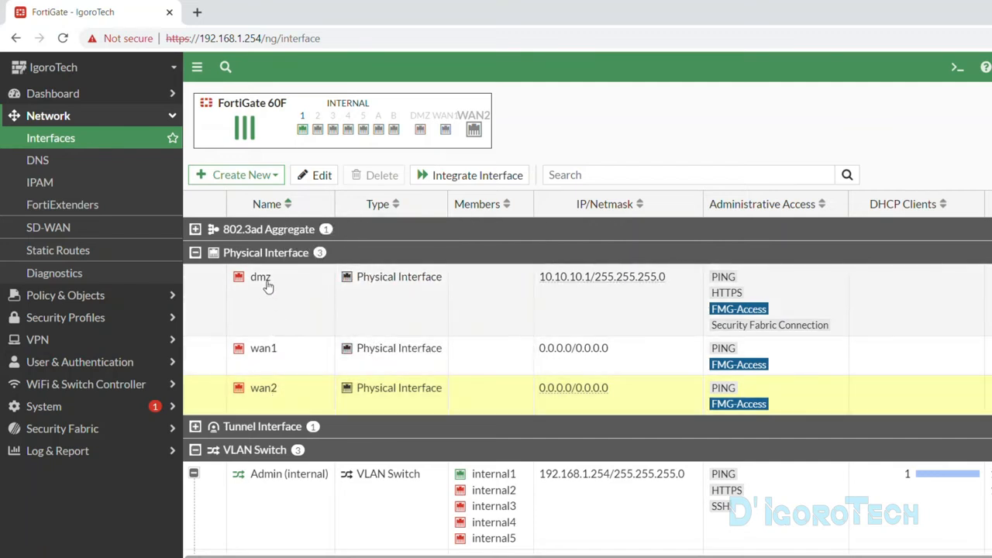
- Inspect the available Role options in the dmz interface's settings and return to the interface list without changes
left_click(264, 282)
double_click(263, 282)
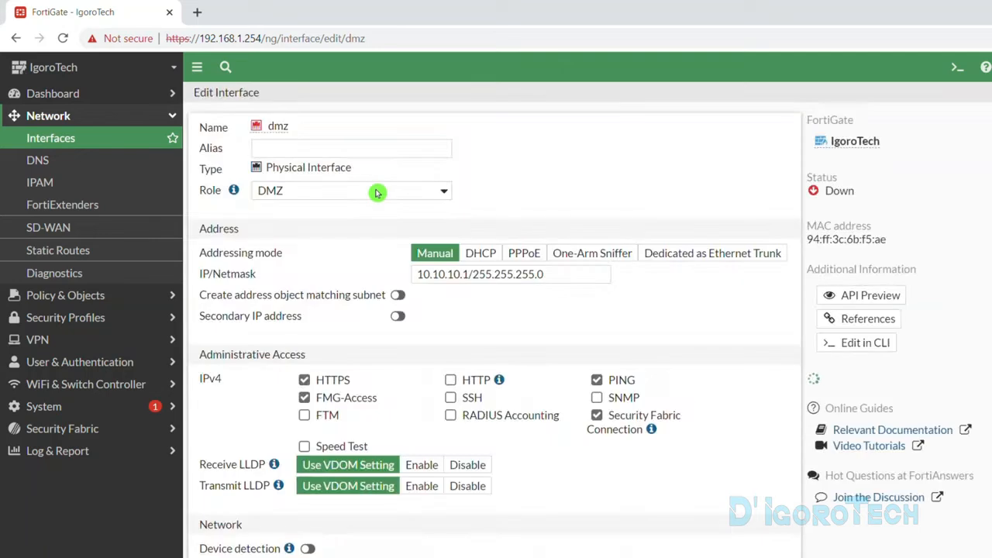
left_click(349, 196)
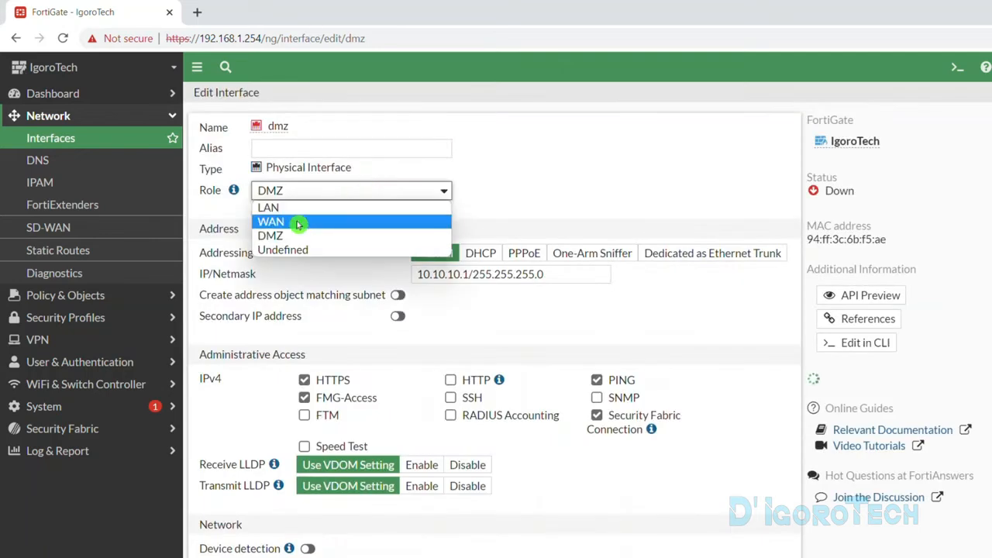
left_click(689, 556)
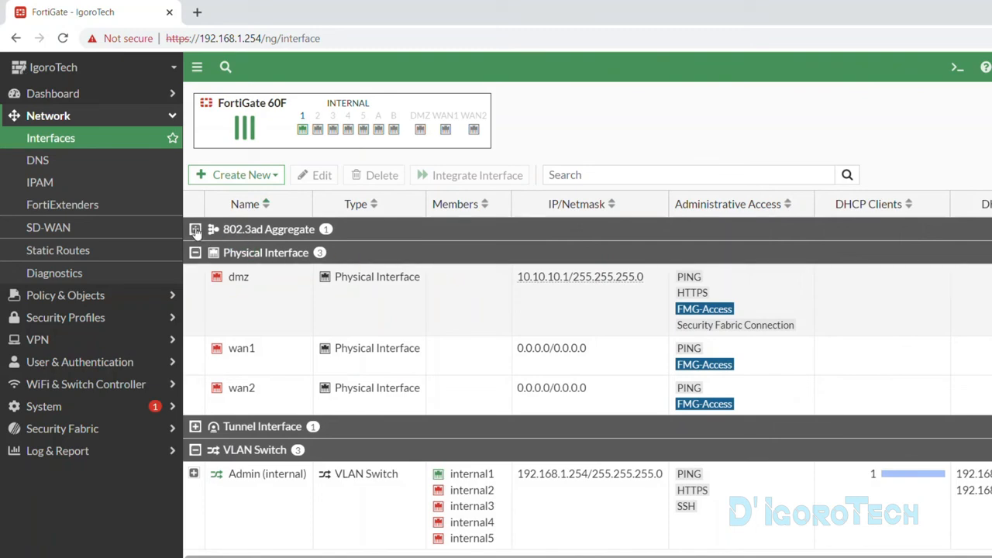
- Remove port b from the members of the fortilink 802.3ad aggregate interface and save
left_click(196, 230)
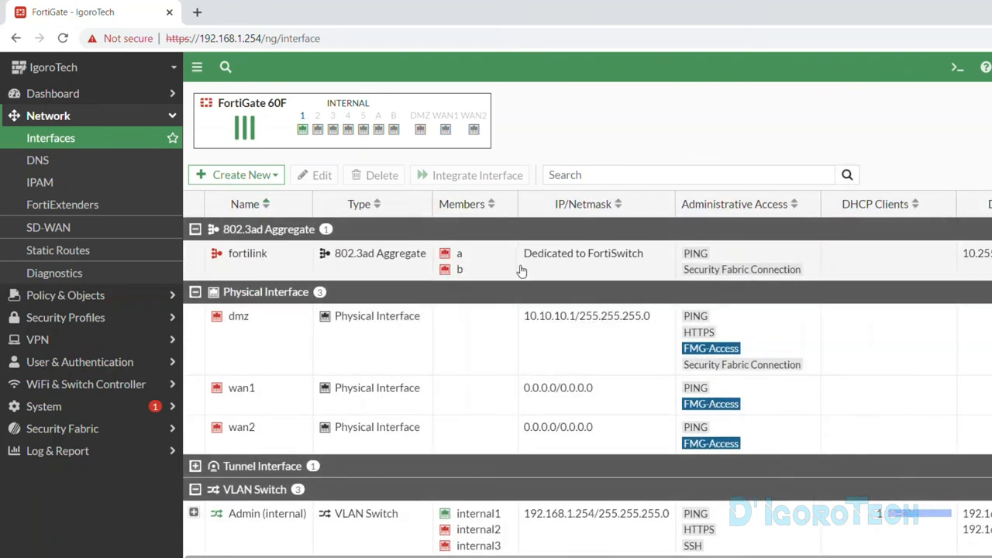
double_click(468, 263)
left_click(380, 192)
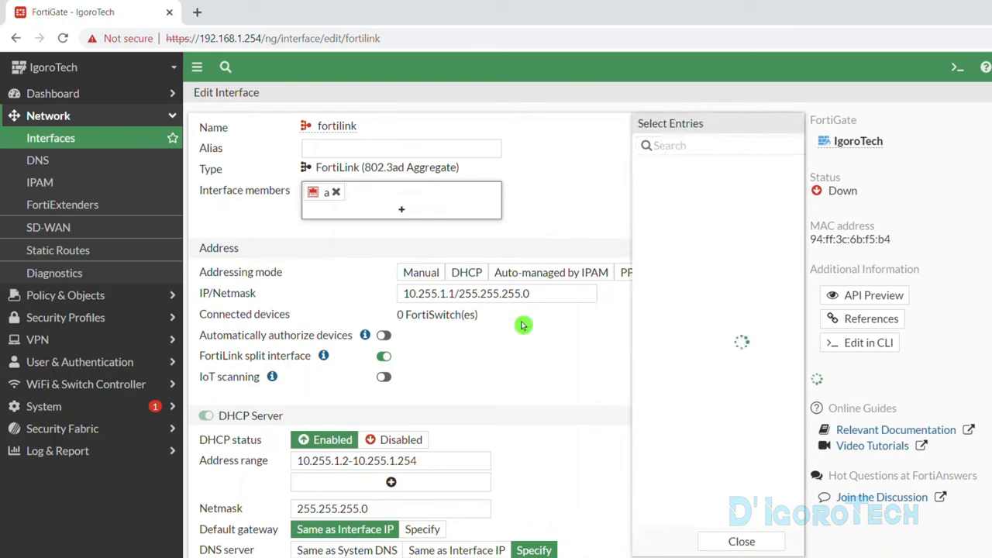
left_click(692, 540)
left_click(594, 509)
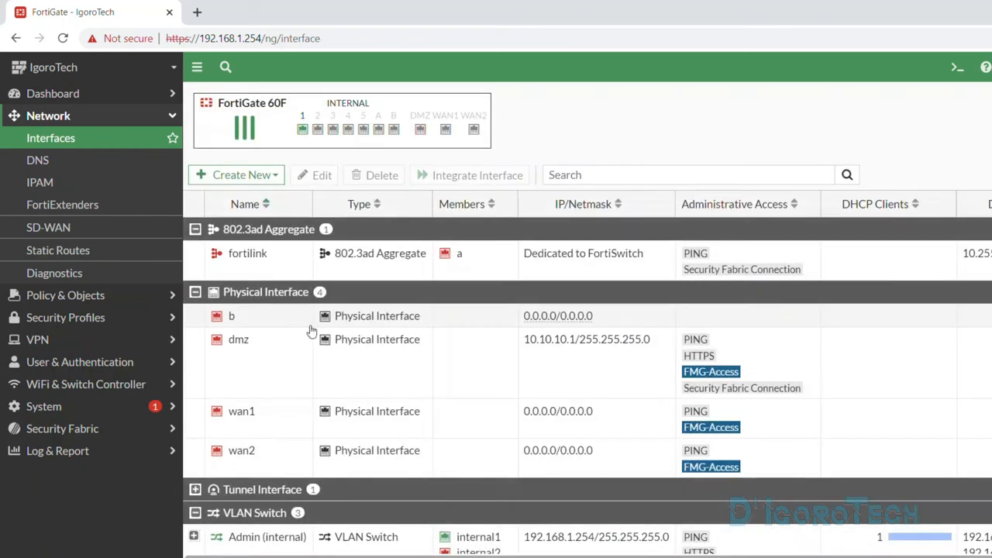
- Inspect the Role options of physical interface b, and the member ports of the Admin (internal) VLAN switch
double_click(283, 316)
left_click(355, 194)
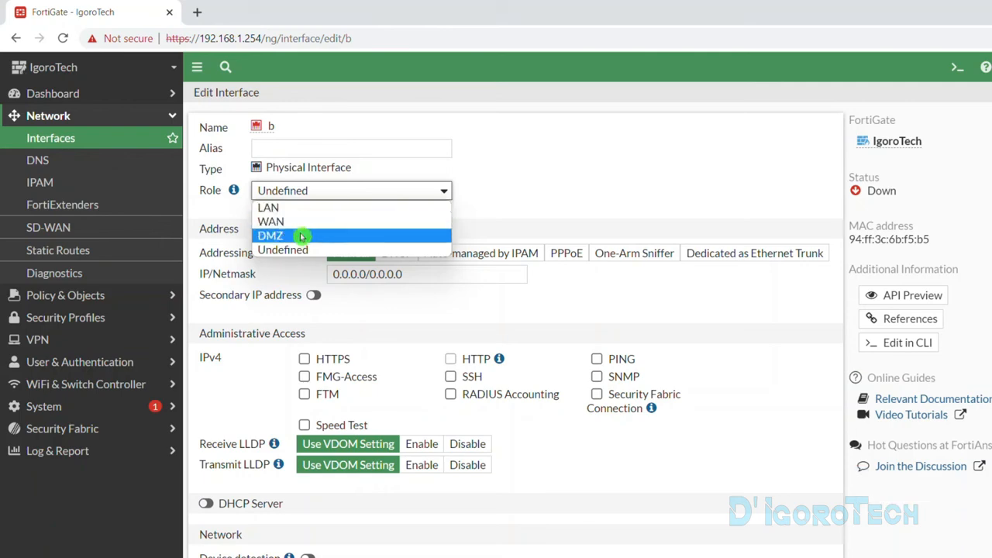
left_click(515, 180)
left_click(676, 547)
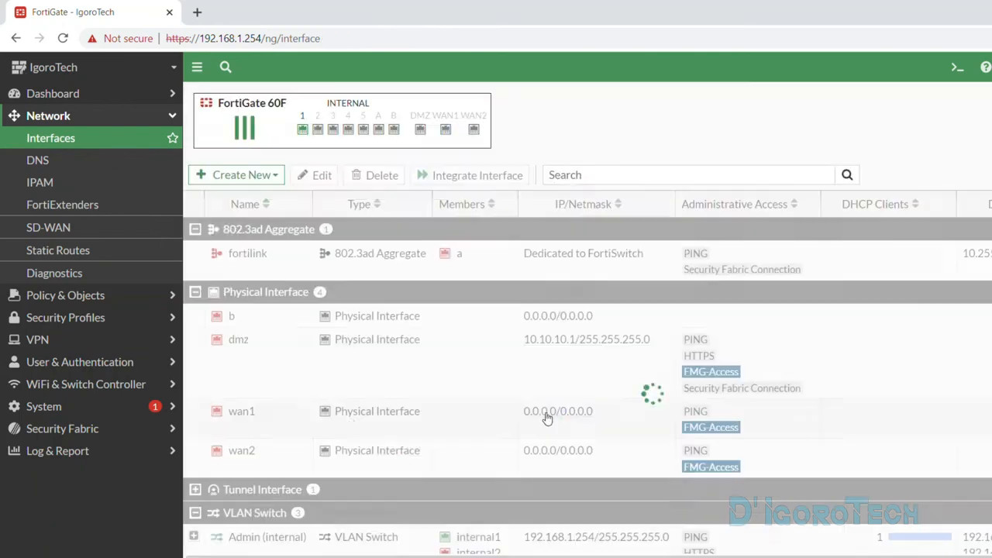
scroll(478, 351, "down", 1)
left_click(496, 542)
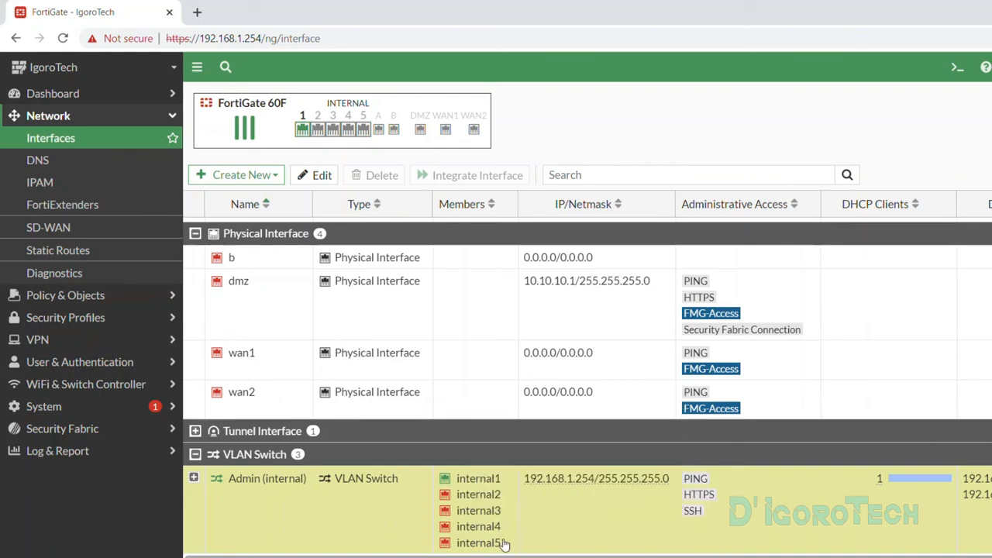
- Add port b back to the fortilink aggregate's interface members and save
left_click(291, 260)
scroll(291, 272, "up", 1)
double_click(291, 270)
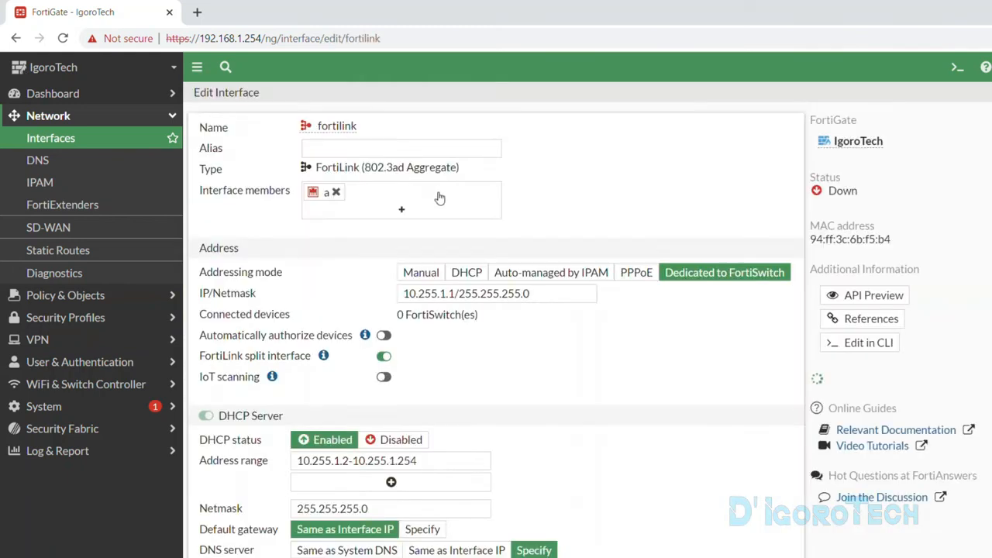
left_click(414, 204)
left_click(613, 184)
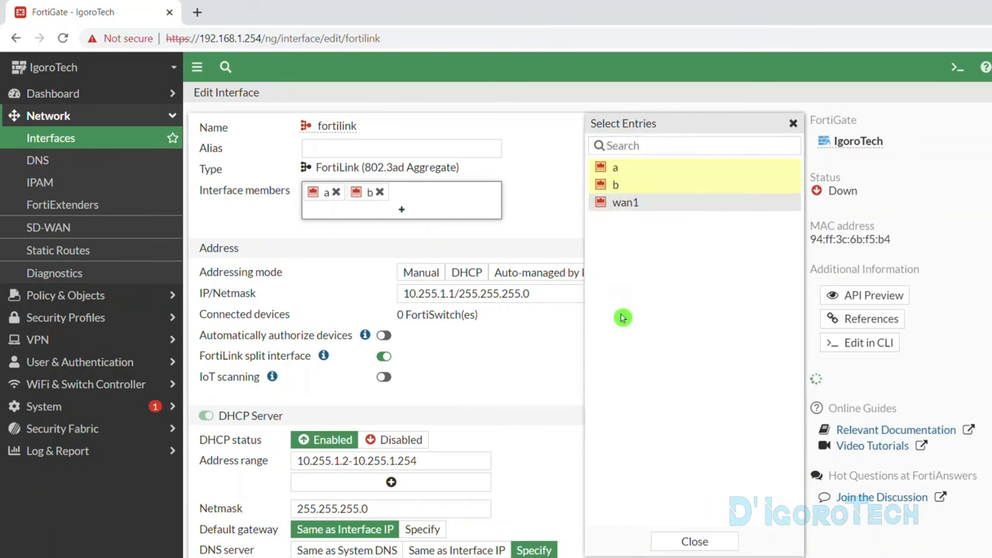
left_click(695, 541)
left_click(551, 377)
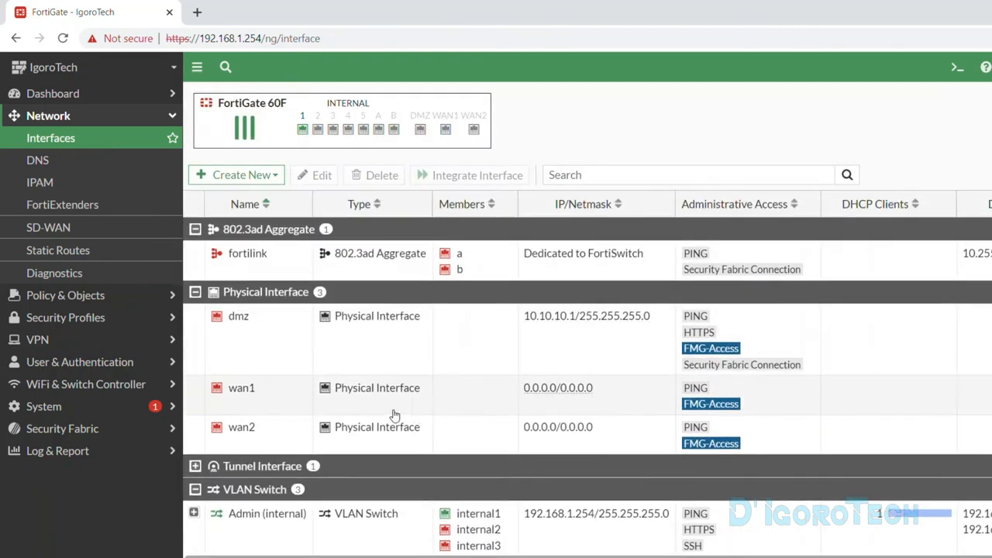
- Examine the wan1 and wan2 ports and the internal5 member of the Admin (internal) VLAN switch
left_click(261, 403)
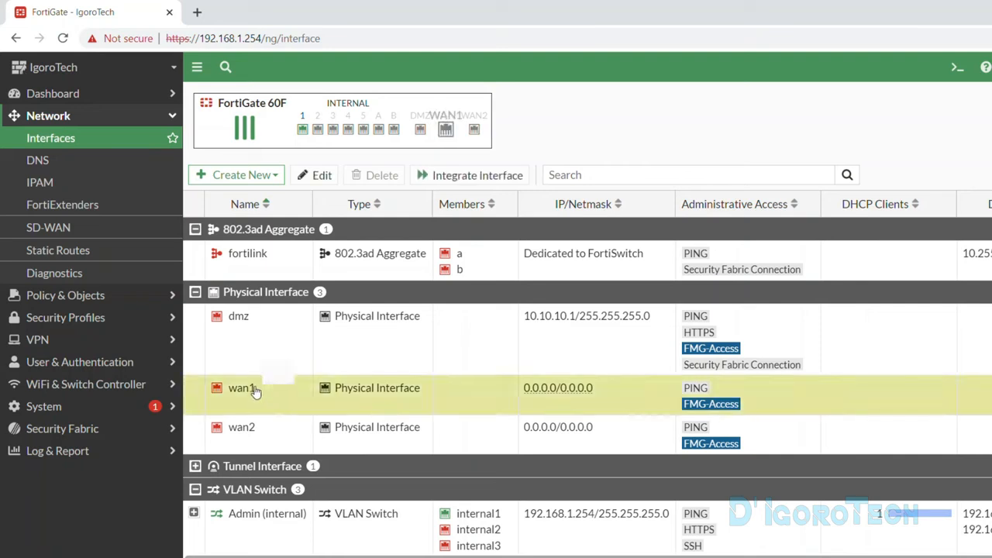
left_click(263, 440)
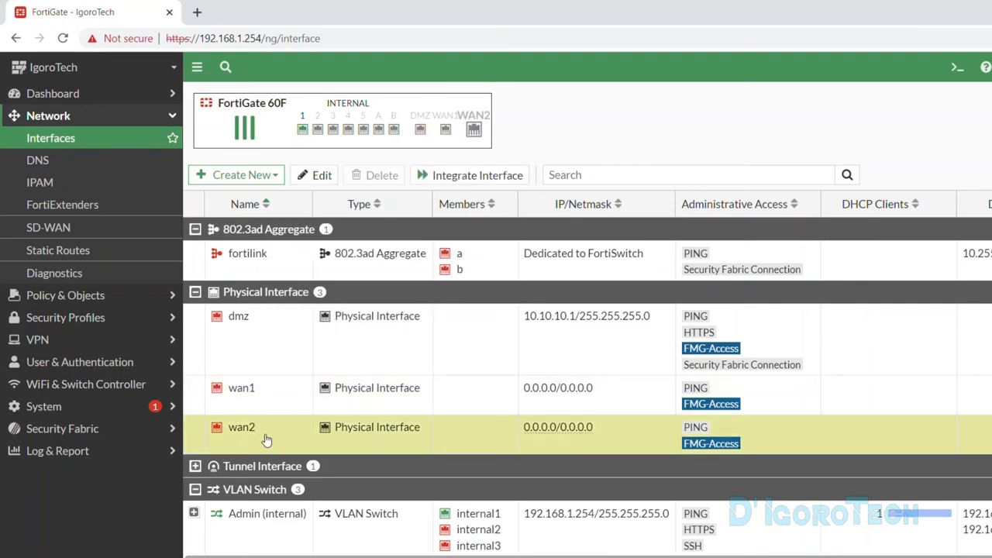
scroll(349, 473, "down", 1)
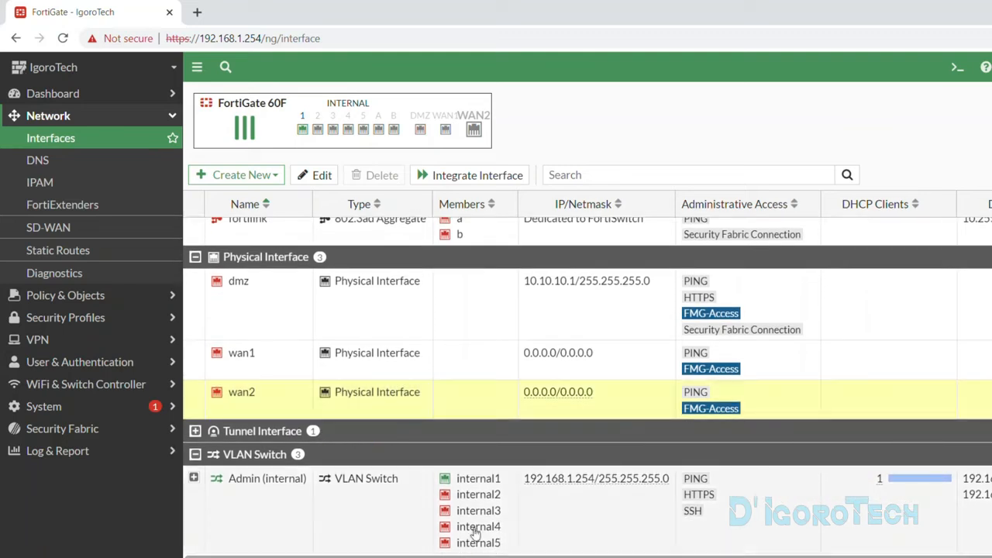
left_click_drag(503, 549, 465, 547)
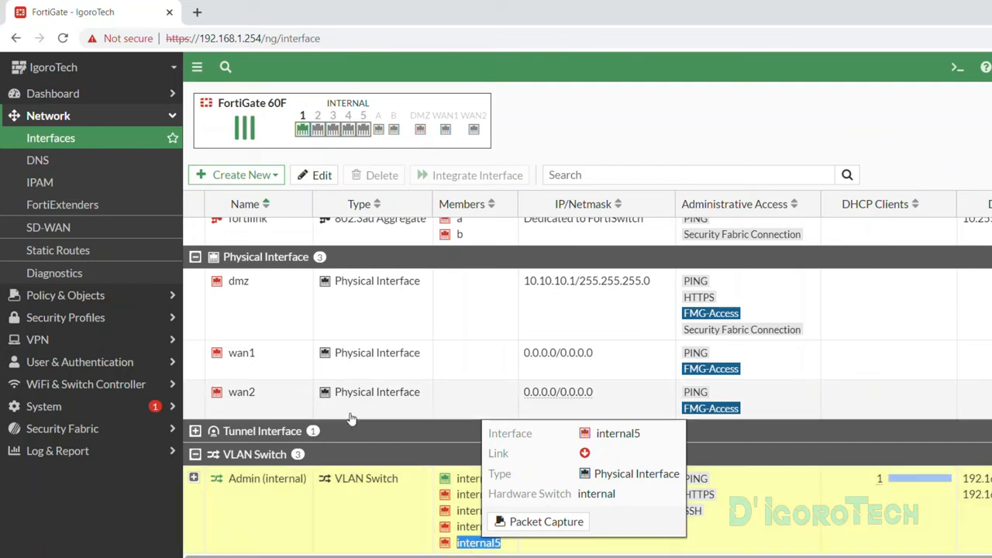
- Open the wan1 interface for editing, set its alias to ISP 1 and choose the WAN role
left_click(291, 366)
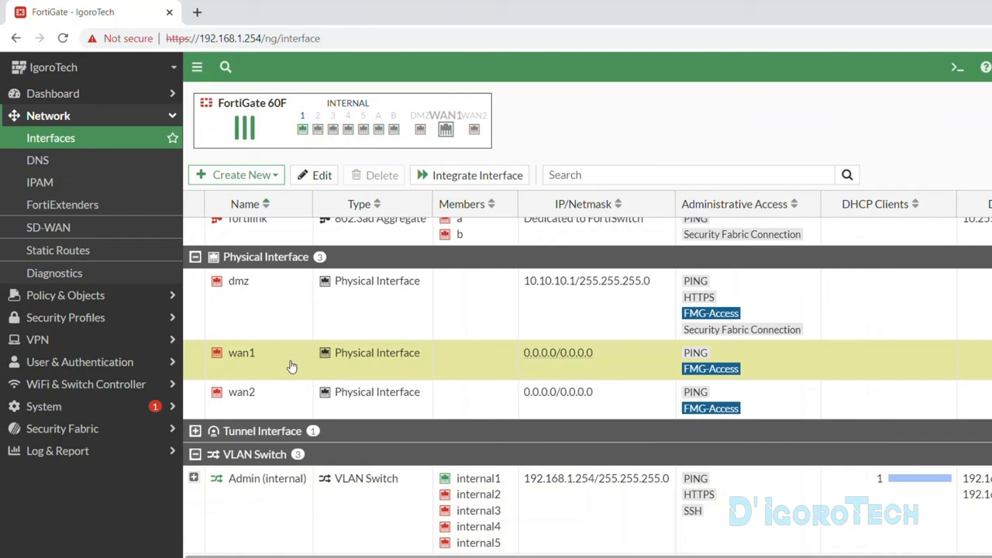
double_click(291, 366)
left_click(424, 151)
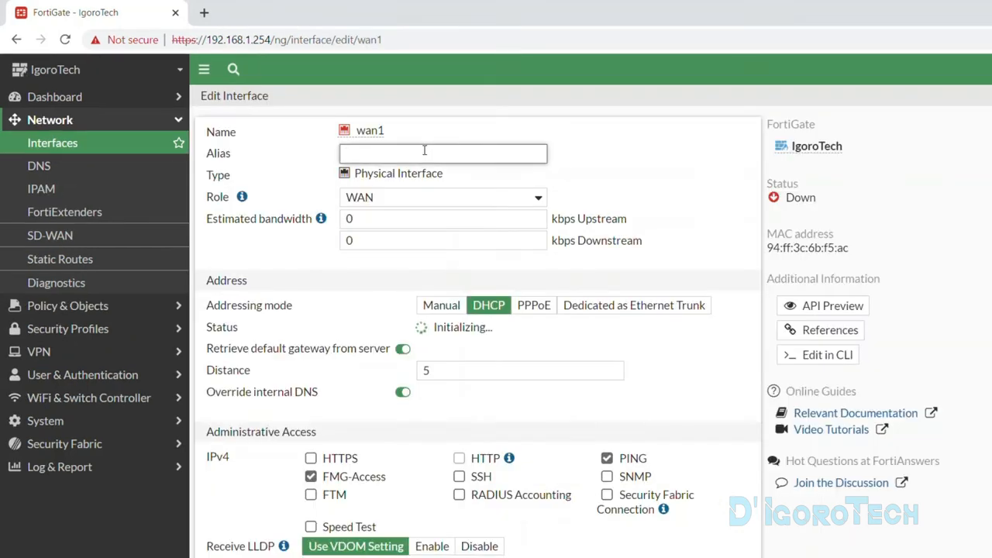
left_click_drag(385, 134, 357, 133)
left_click(361, 148)
left_click(370, 198)
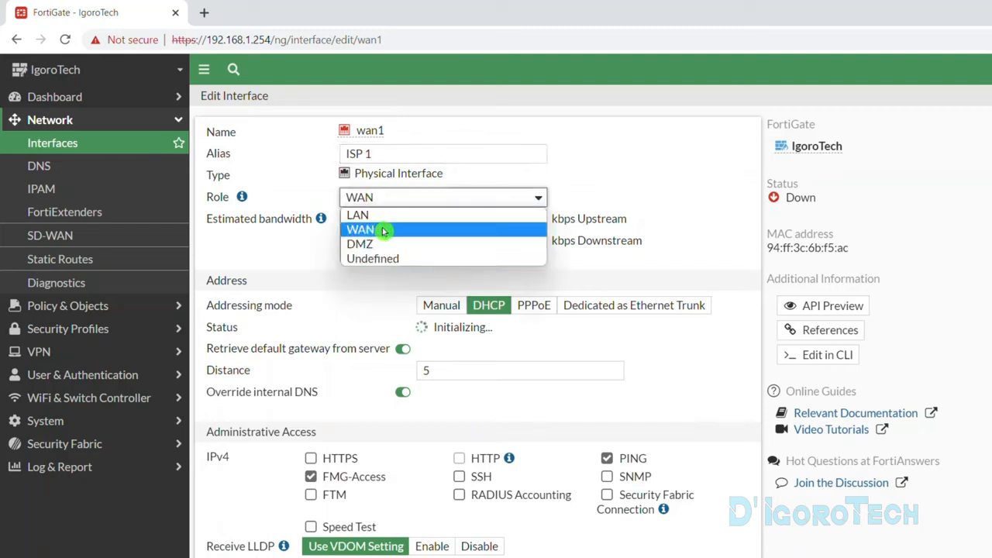
left_click(383, 230)
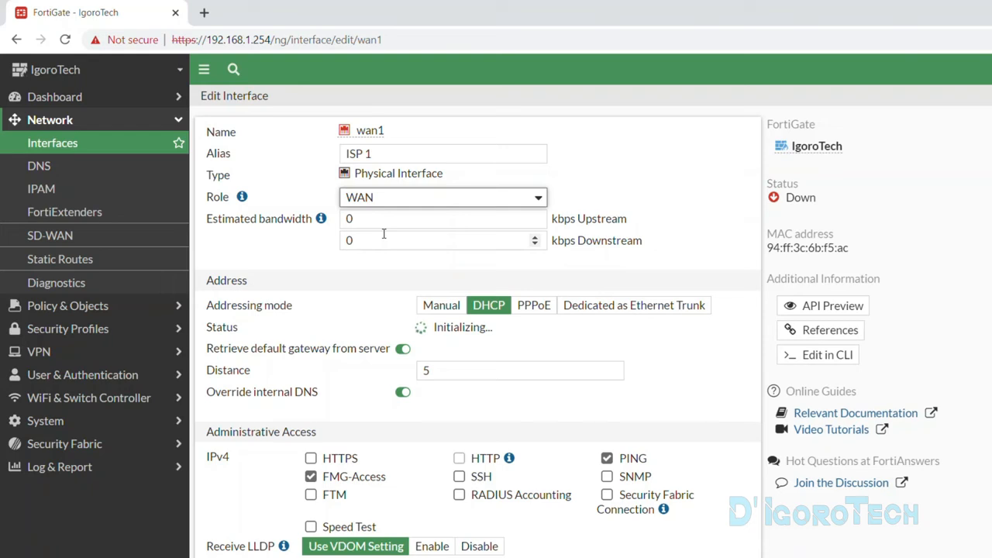
- Set wan1's addressing mode to PPPoE and fill in the PPPoE username and password, showing the password to check it
scroll(384, 234, "down", 1)
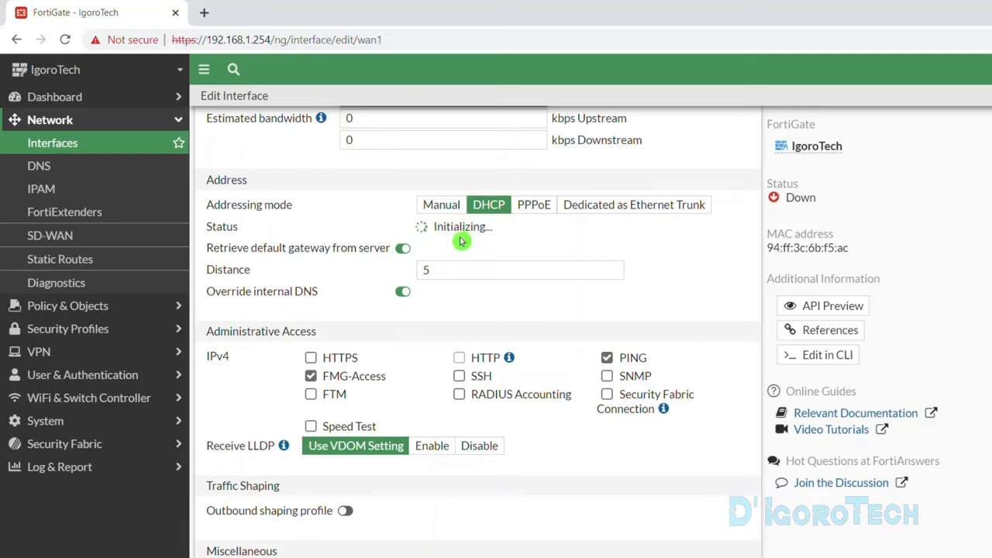
left_click(541, 207)
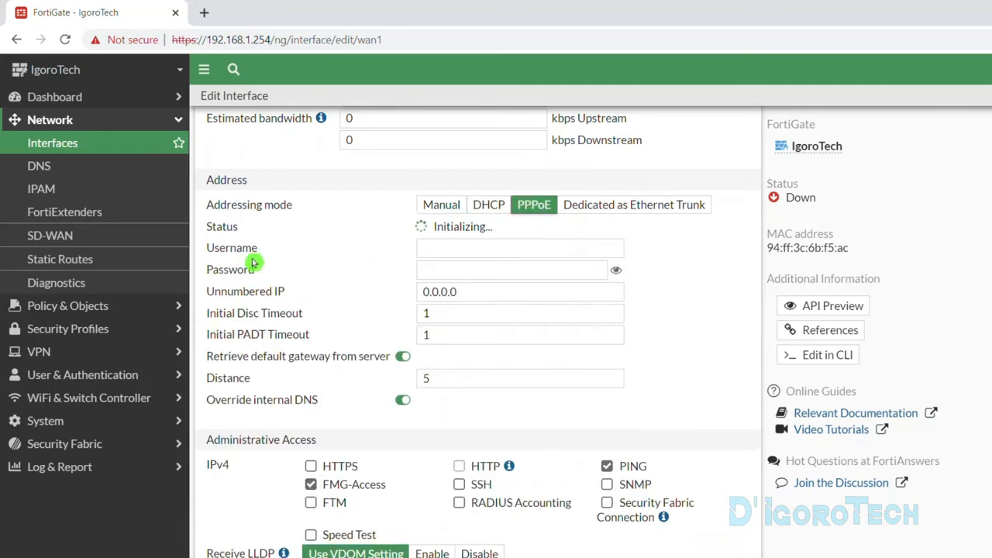
left_click(433, 249)
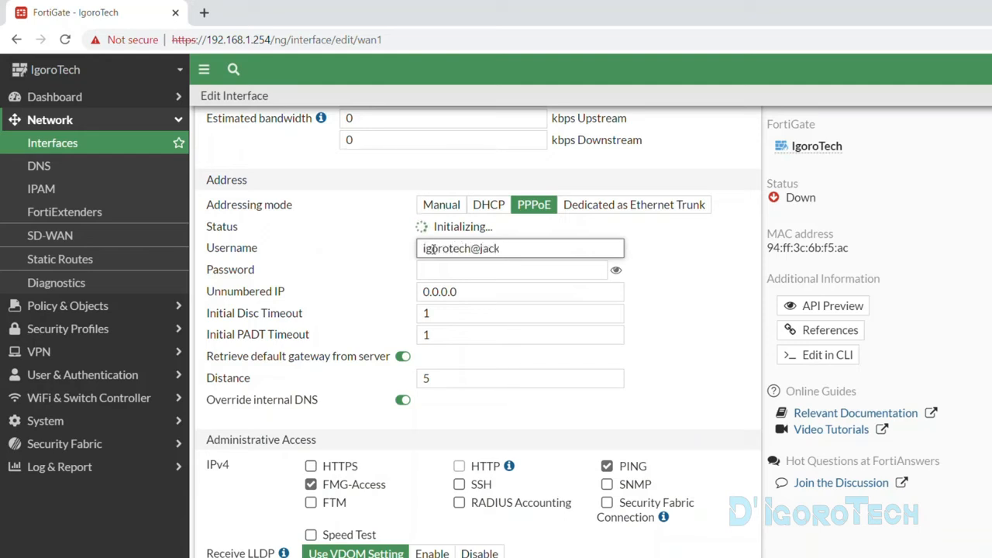
left_click(441, 268)
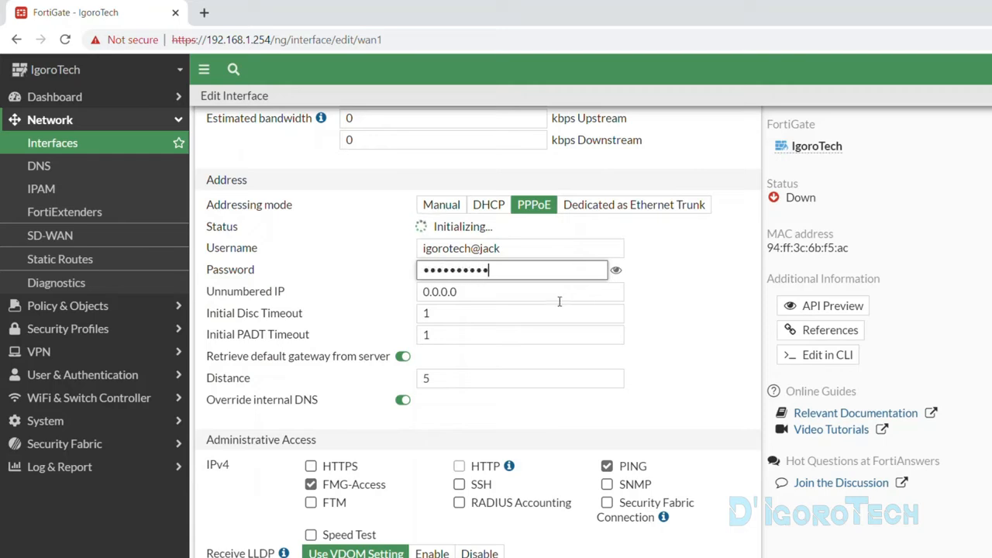
left_click(616, 269)
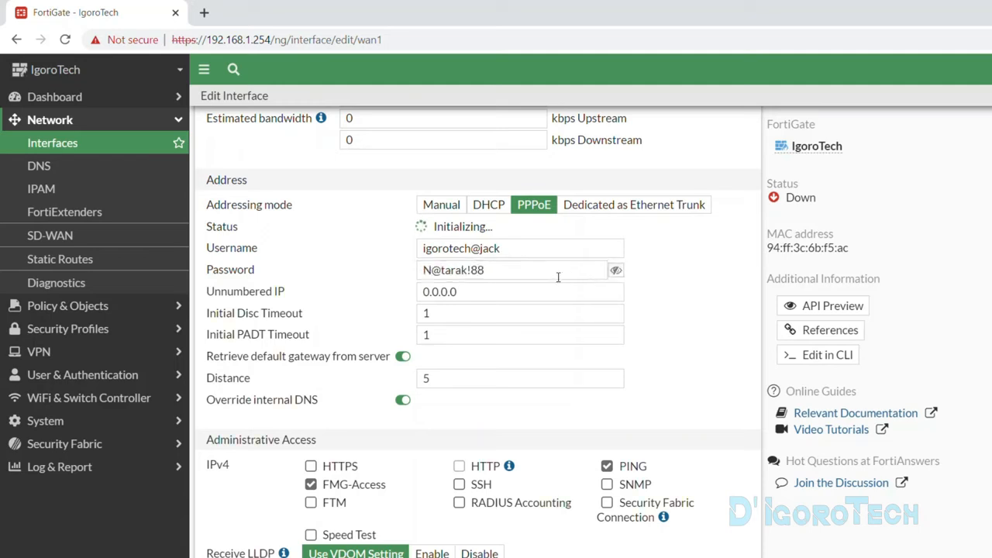
left_click(514, 272)
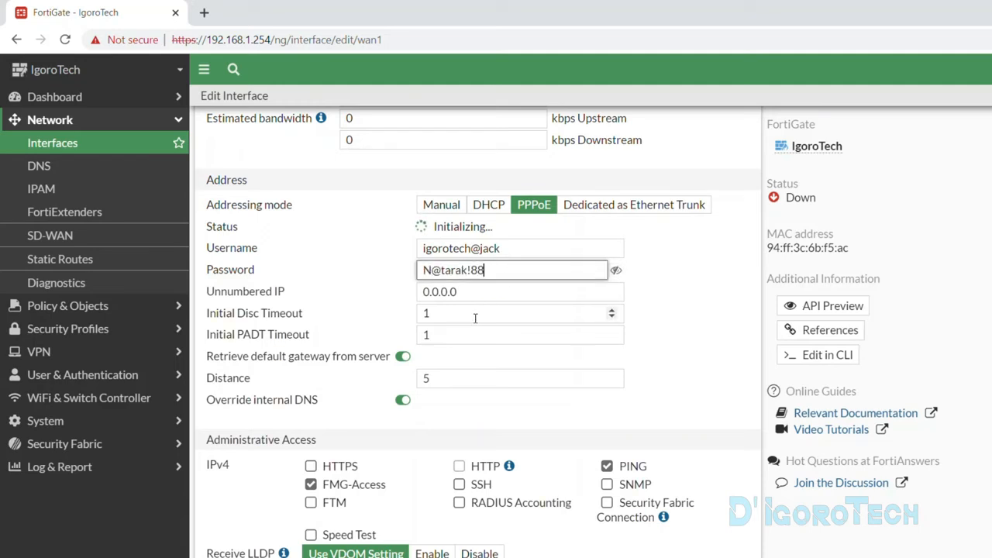
left_click(467, 351)
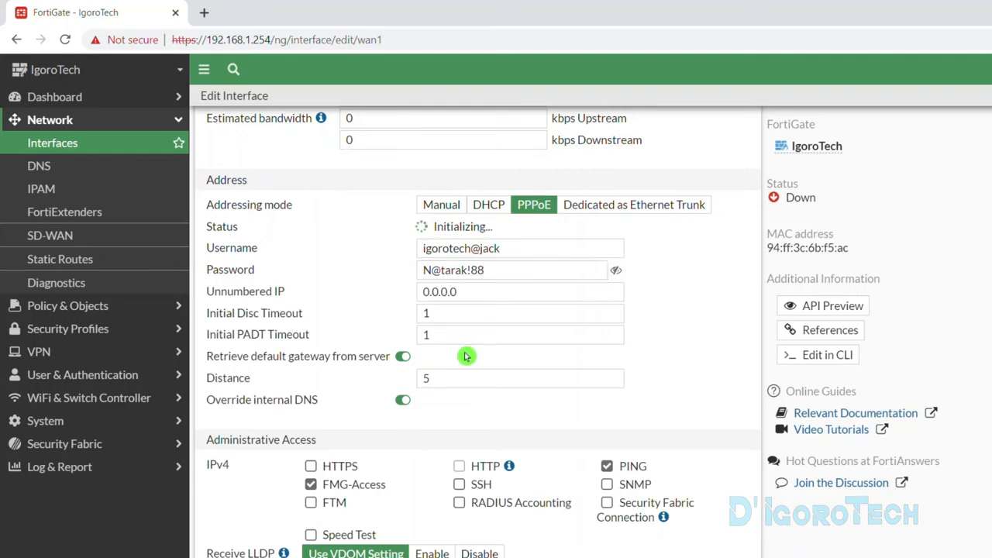
- Check the Static Routes page in a separate tab, close it, and turn off retrieving the default gateway from the server for wan1
scroll(467, 351, "down", 2)
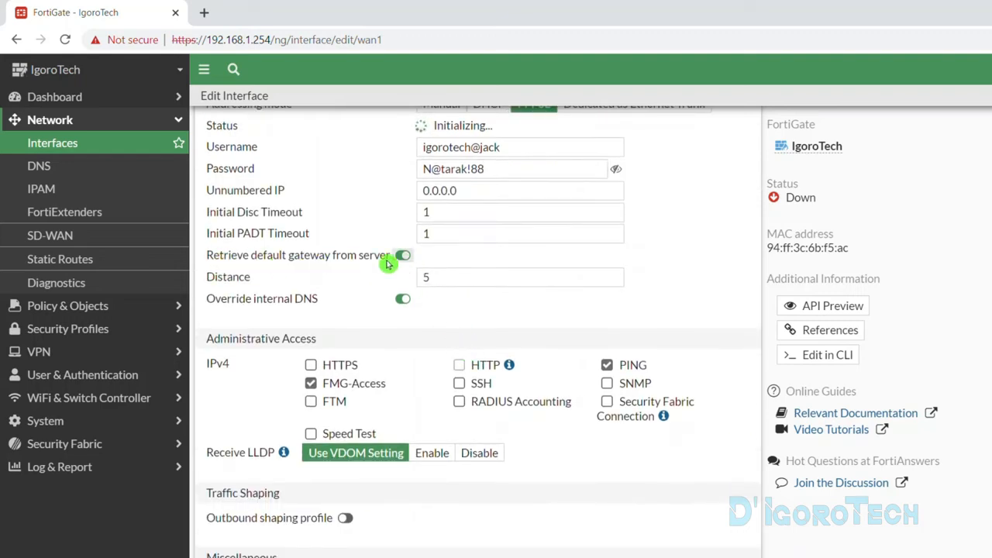
right_click(130, 263)
left_click(166, 271)
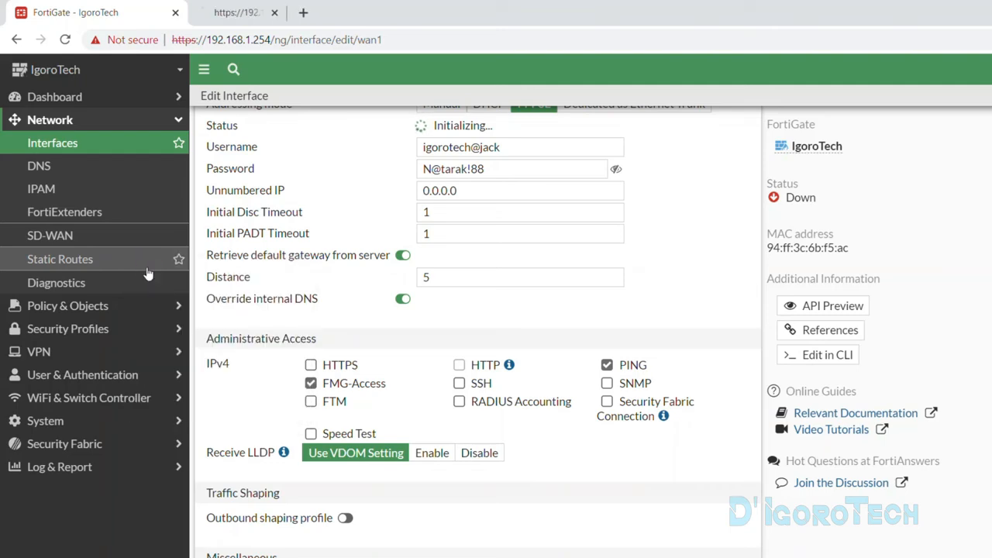
key("ctrl+Tab")
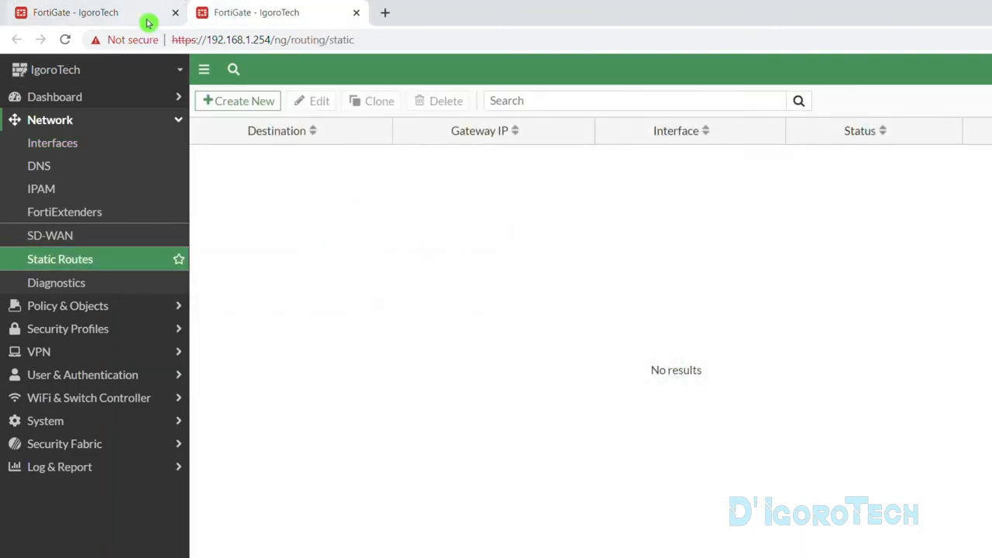
key("ctrl+w")
left_click(400, 259)
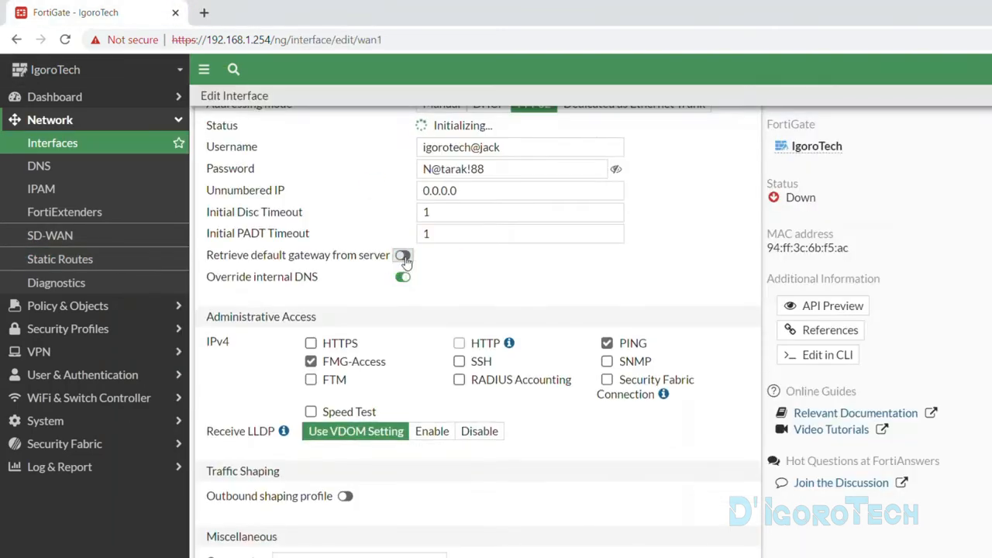
- Turn retrieving the default gateway from the server back on for wan1, set the distance to 10, and keep Override internal DNS enabled
left_click(403, 258)
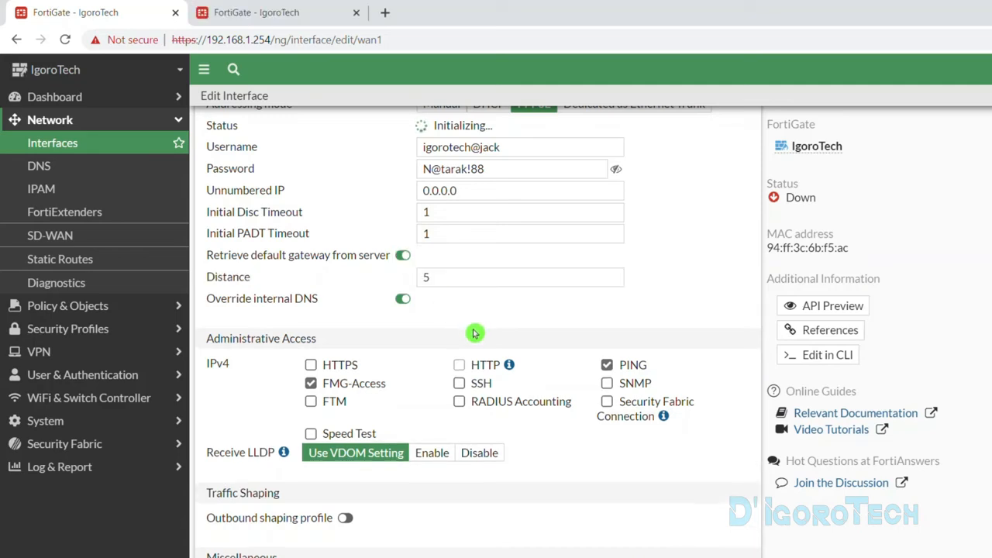
left_click(428, 278)
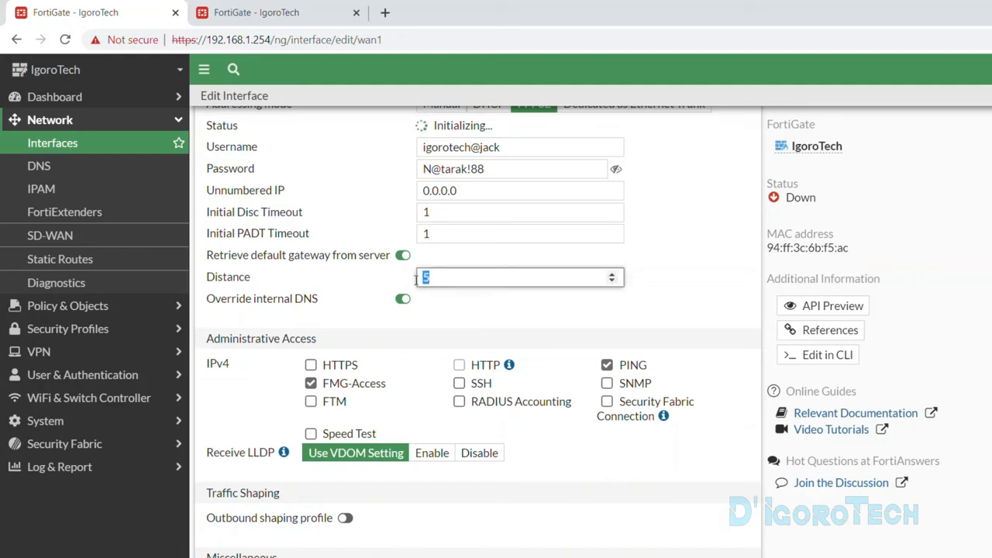
left_click(292, 281)
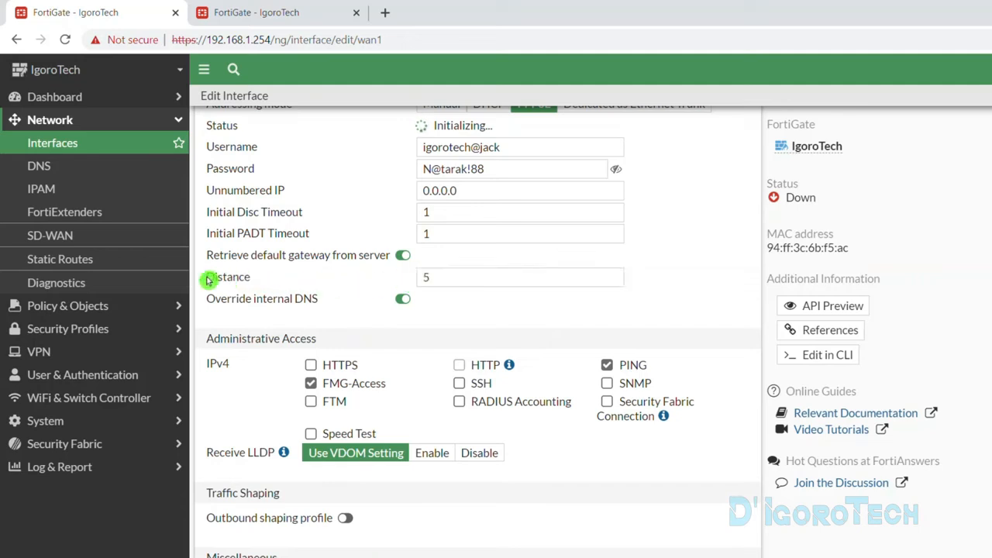
left_click(424, 277)
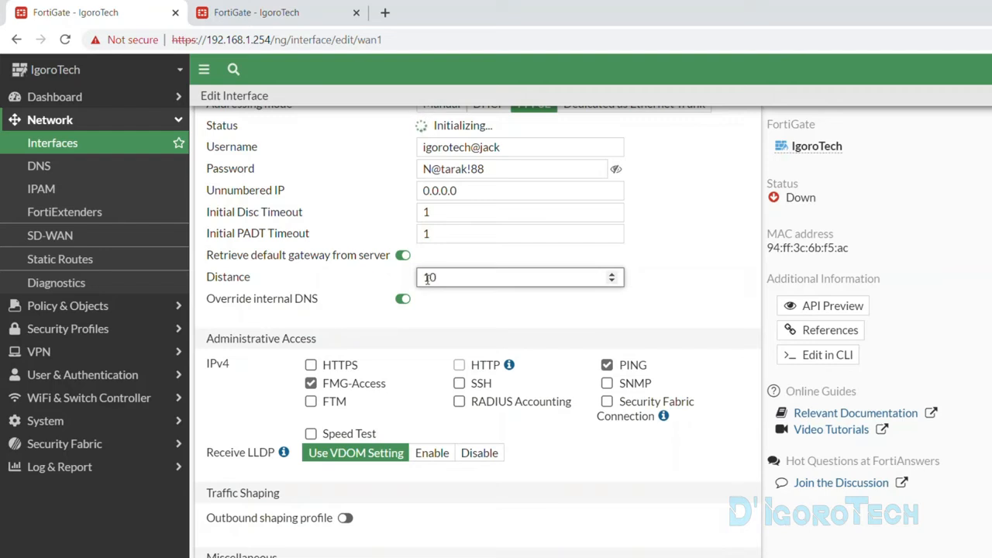
left_click(482, 297)
left_click(400, 302)
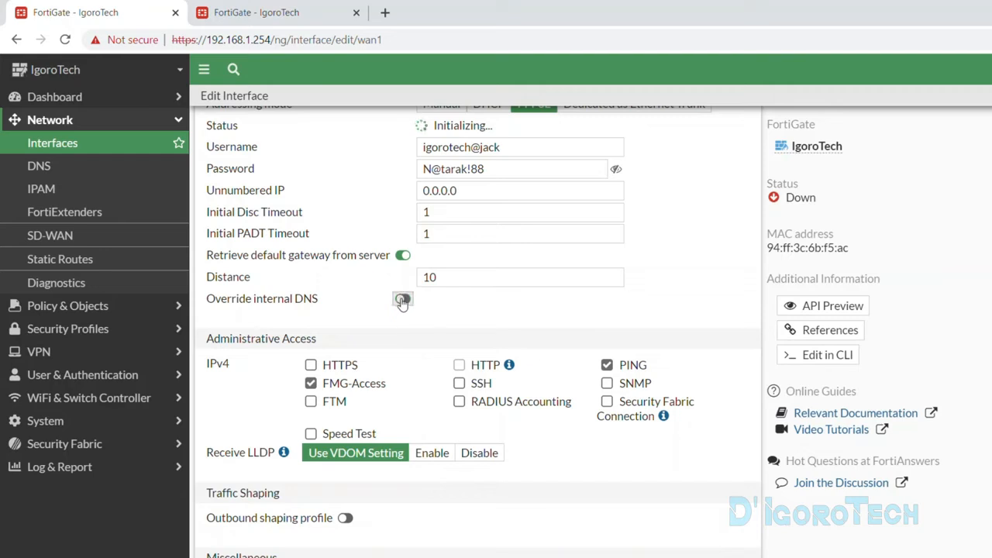
left_click(449, 307)
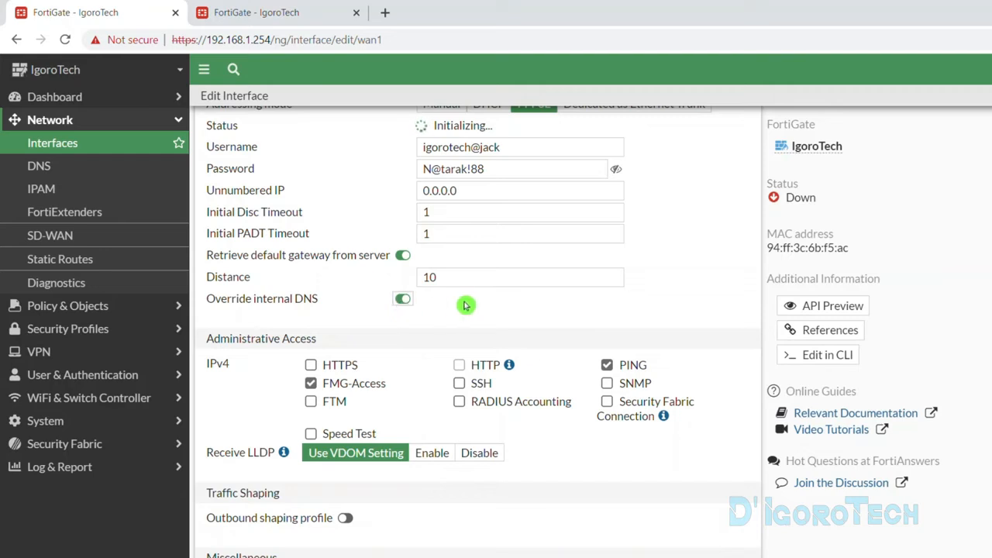
- Allow HTTPS and remove FMG-Access in wan1's IPv4 administrative access, and enter PPPoE as the interface comment
scroll(465, 305, "down", 1)
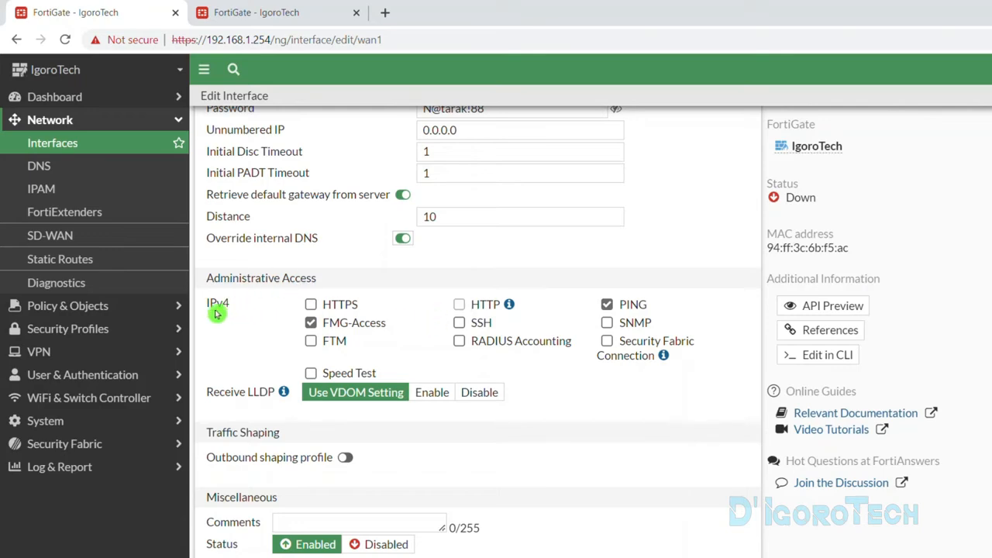
scroll(394, 292, "up", 4)
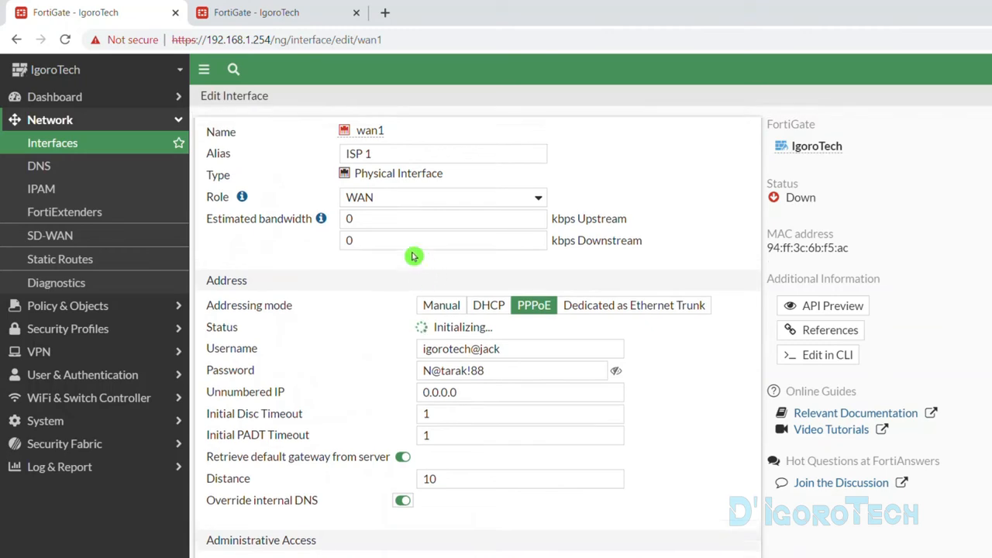
left_click(382, 204)
left_click(338, 203)
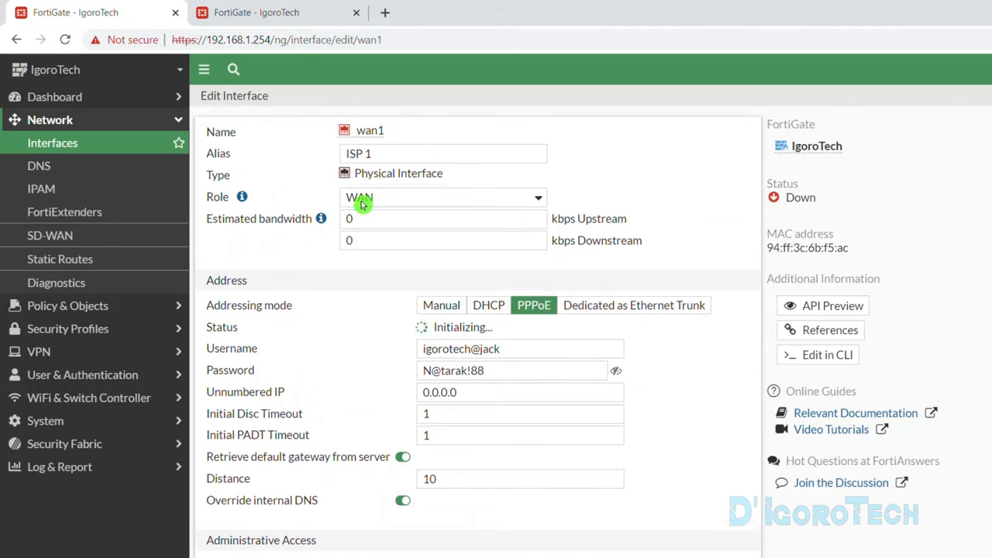
scroll(367, 203, "down", 3)
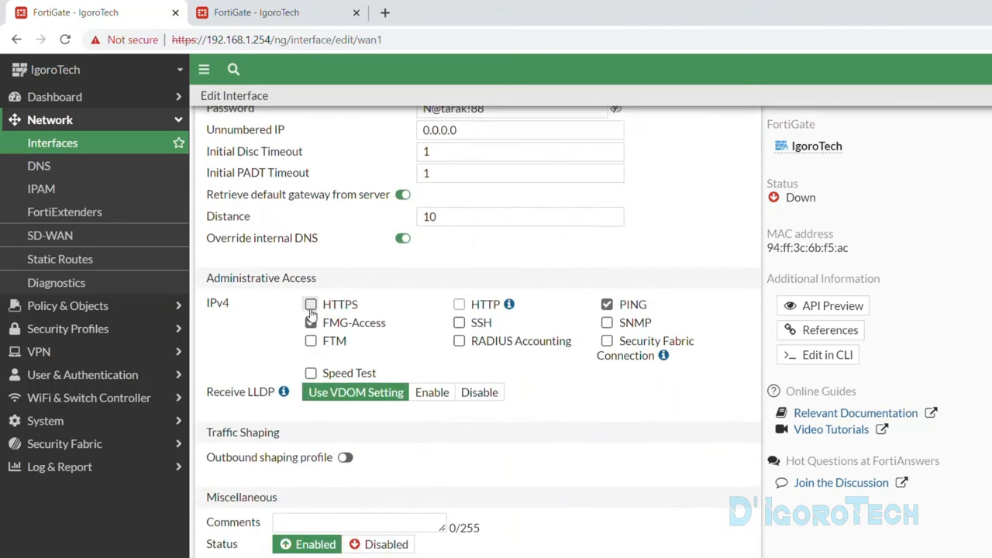
left_click(311, 305)
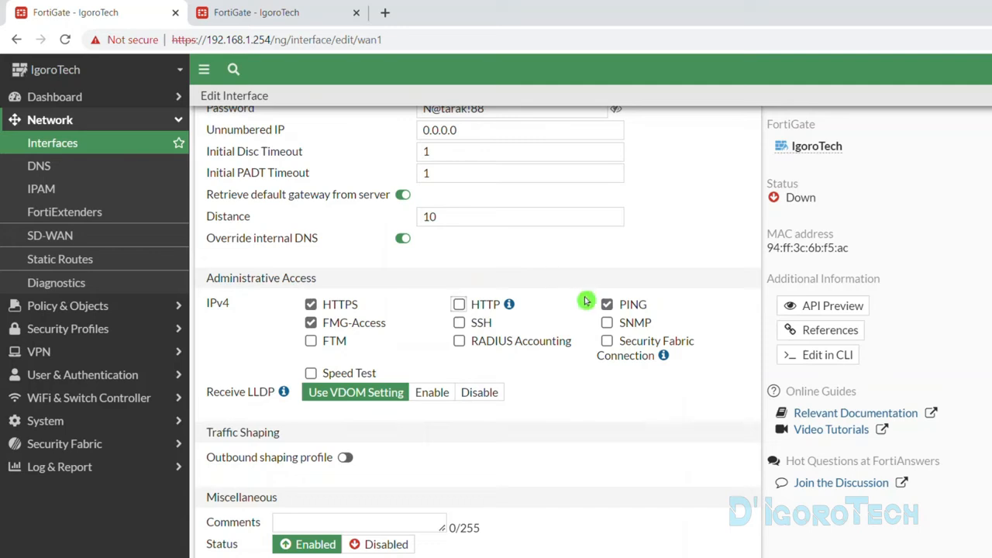
left_click(312, 324)
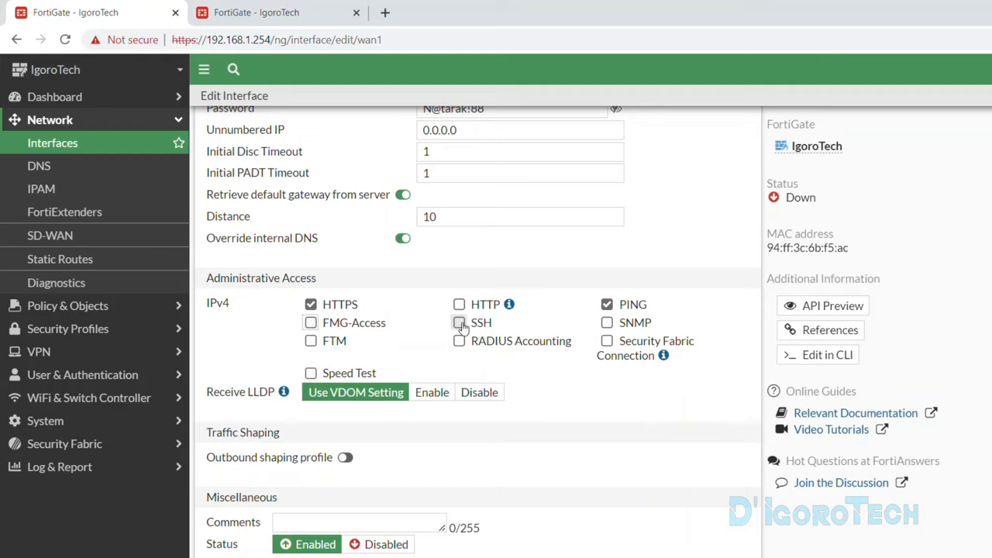
left_click(351, 513)
type("PPPoE")
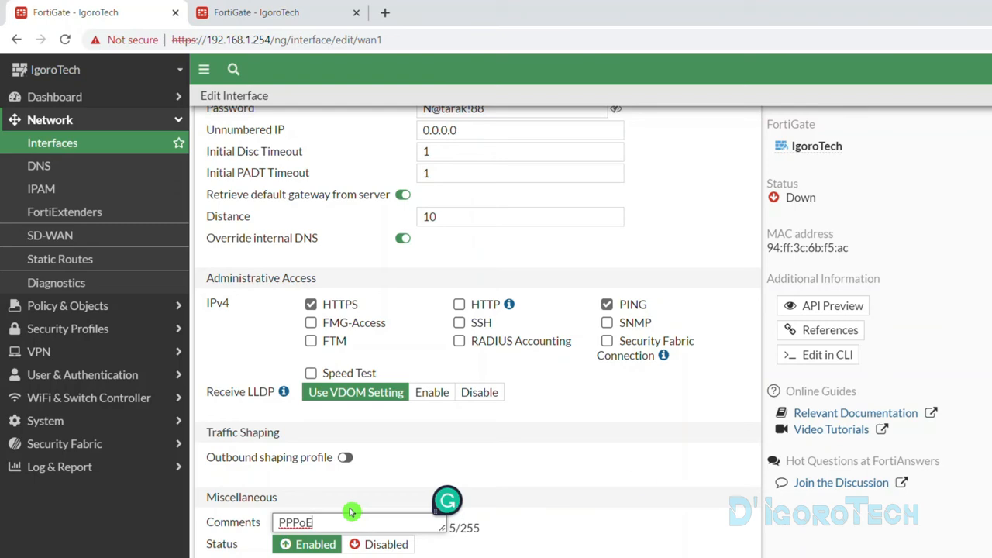
- Review the modified wan1 values in the API preview, close it, and save the interface
left_click(832, 306)
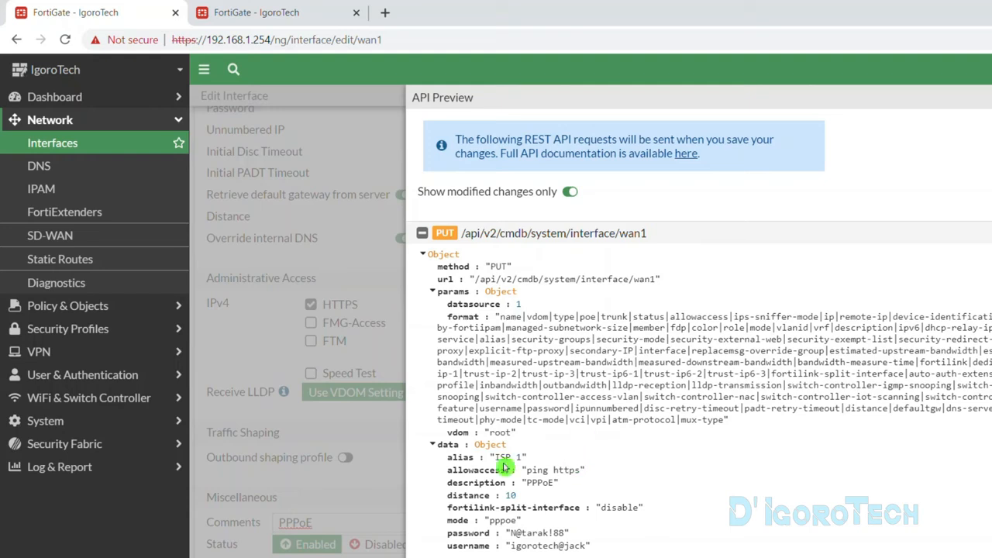
left_click_drag(495, 457, 567, 533)
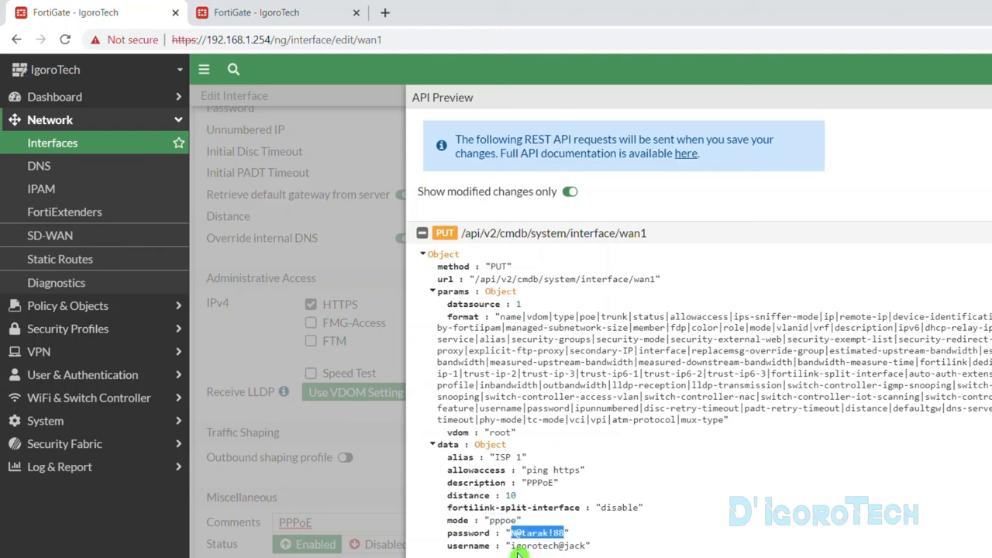
left_click_drag(509, 547, 590, 547)
left_click(852, 554)
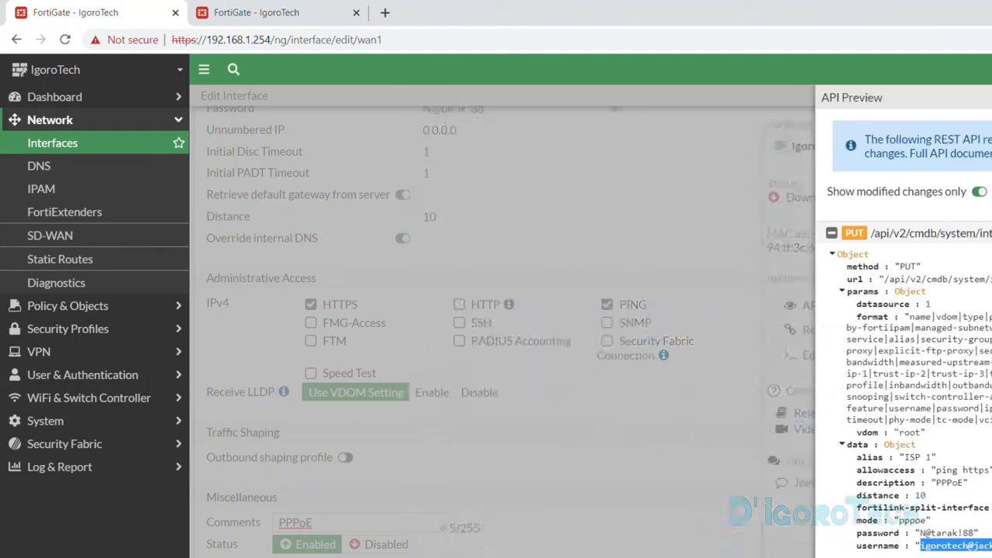
left_click(816, 364)
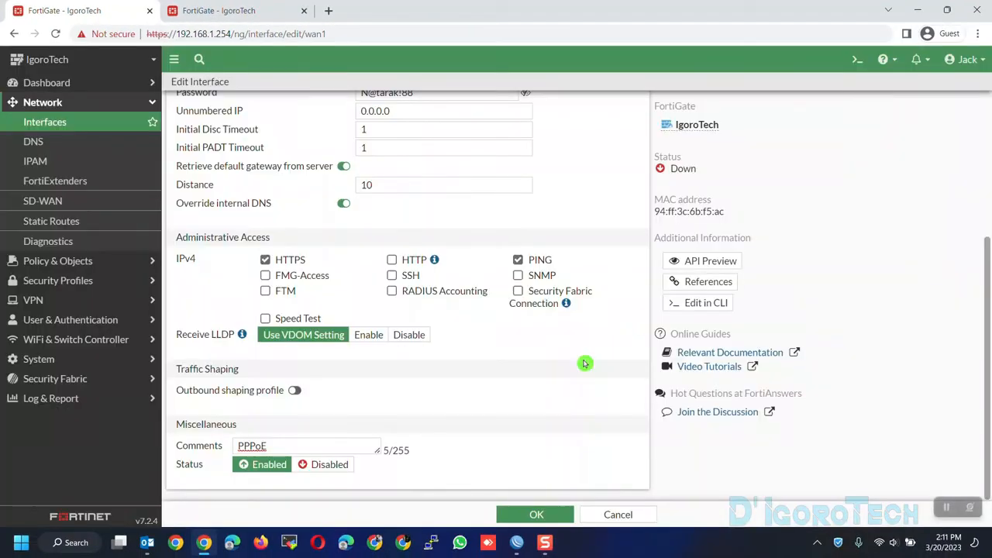
left_click(536, 516)
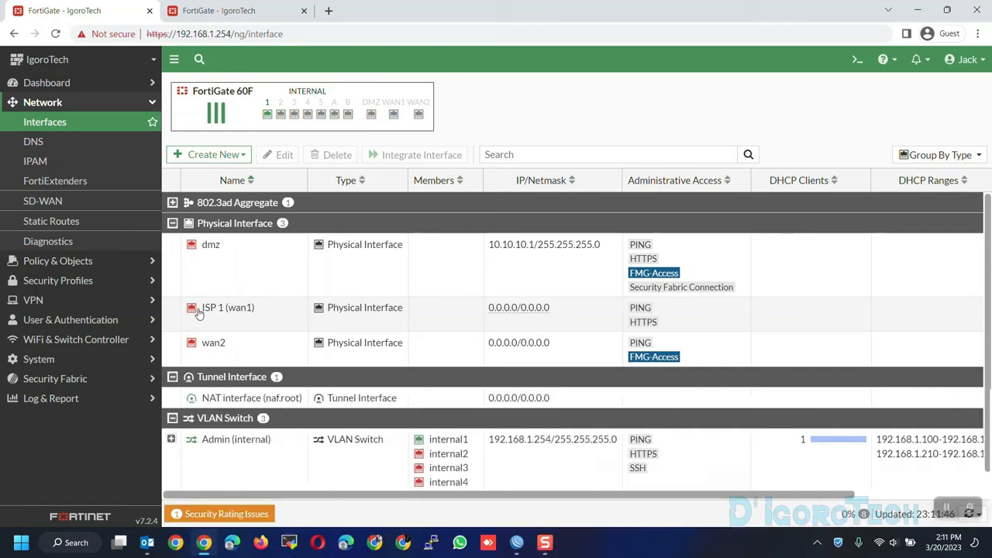
- Reload the Interfaces page and check the details of ISP 1 (wan1) in the list and on the port diagram
mouse_move(246, 316)
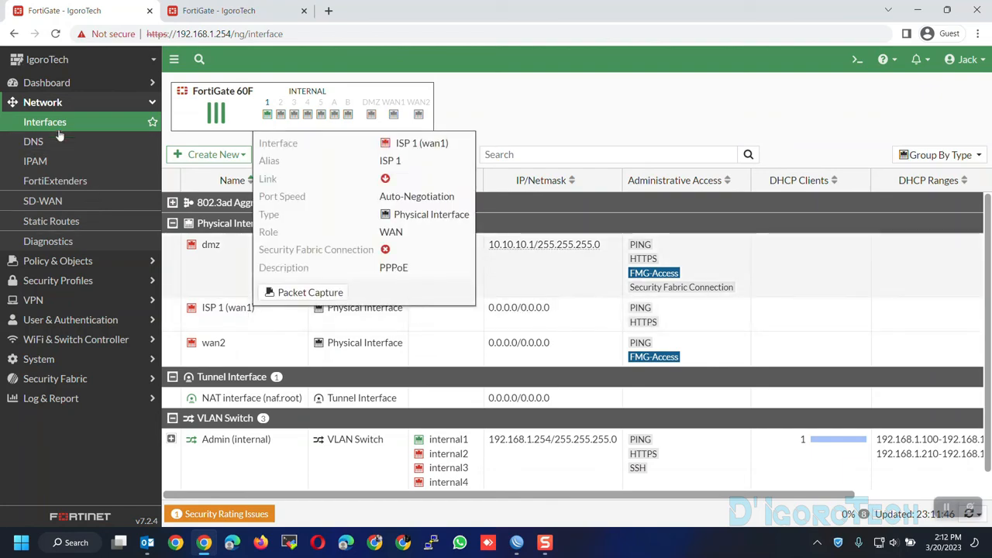
left_click(62, 124)
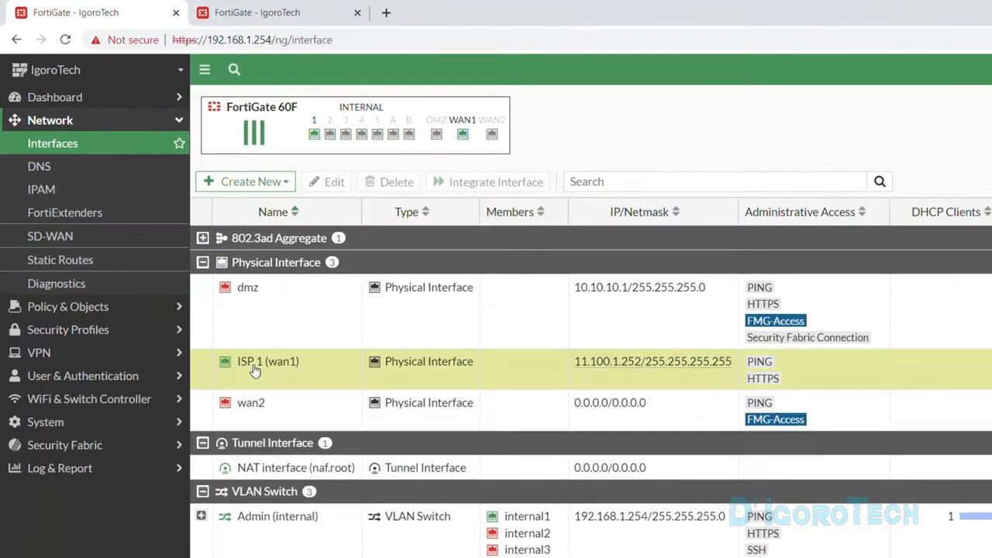
left_click(254, 371)
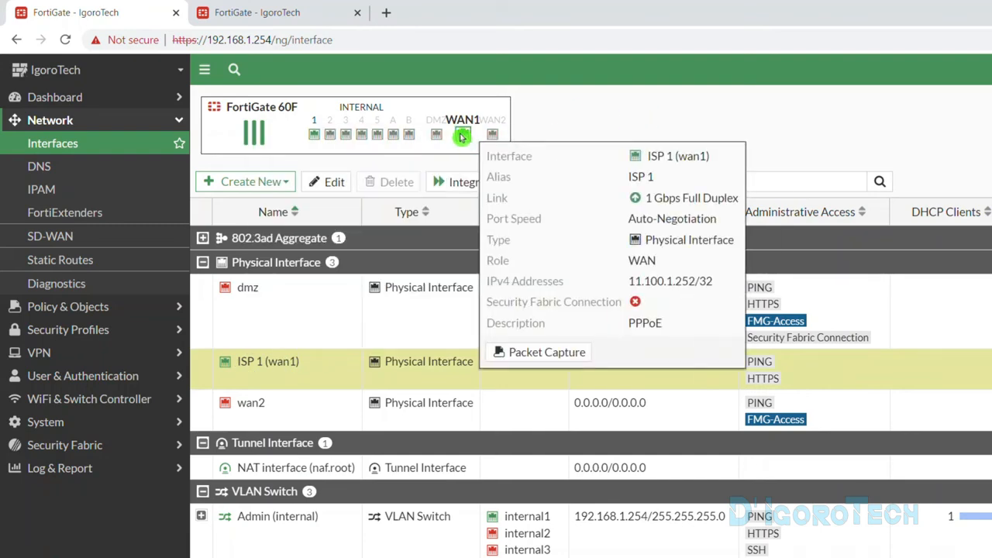
mouse_move(465, 145)
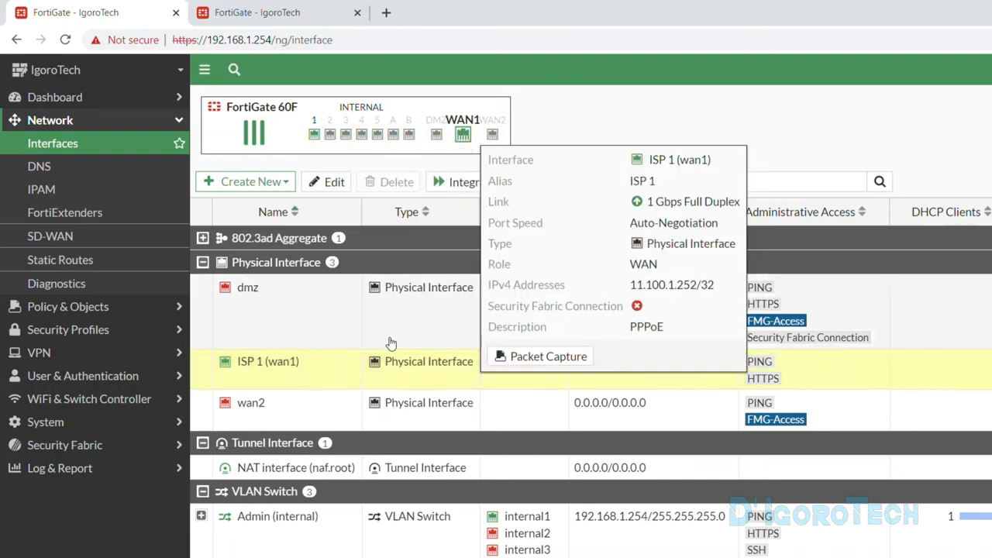
- Reopen ISP 1 (wan1) for editing and retry its PPPoE connection
double_click(324, 369)
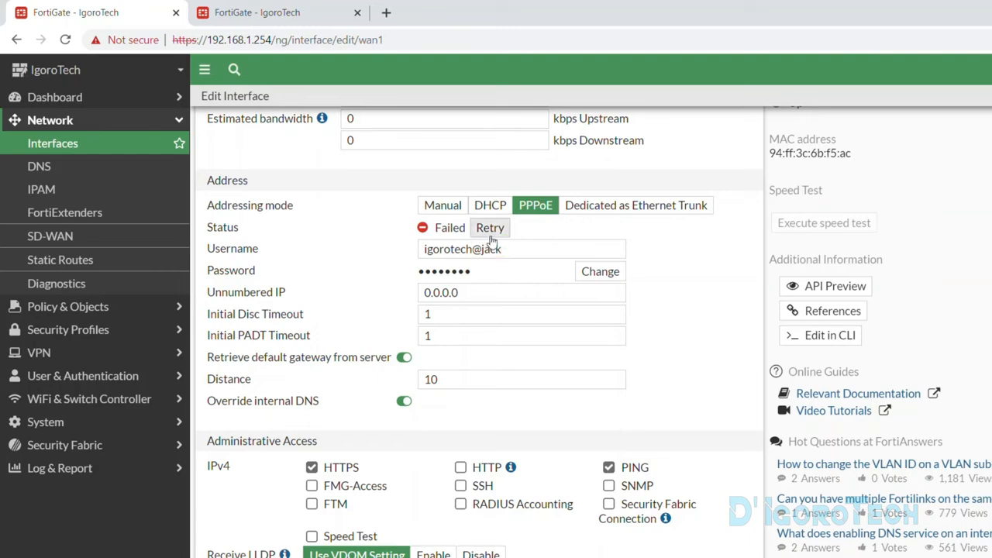
left_click(490, 228)
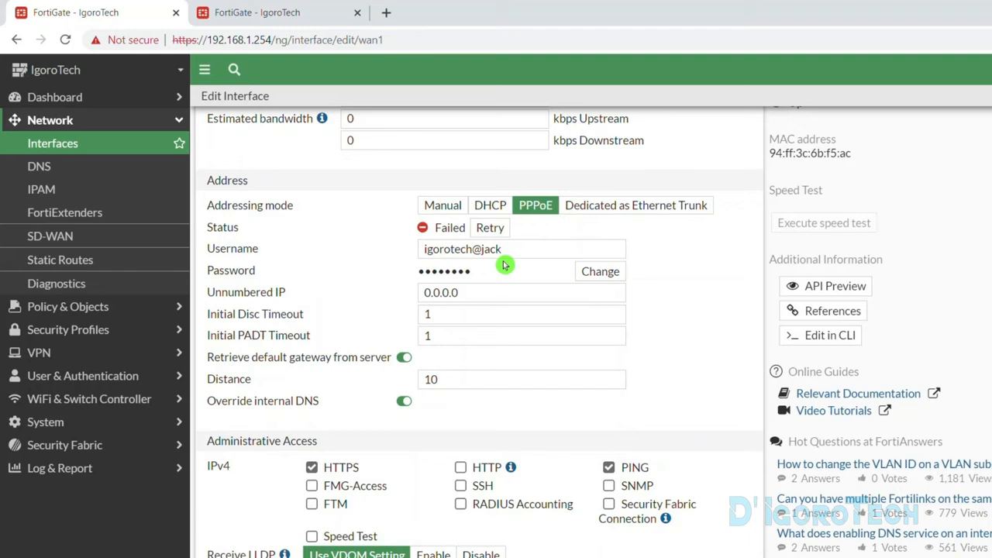
left_click(489, 228)
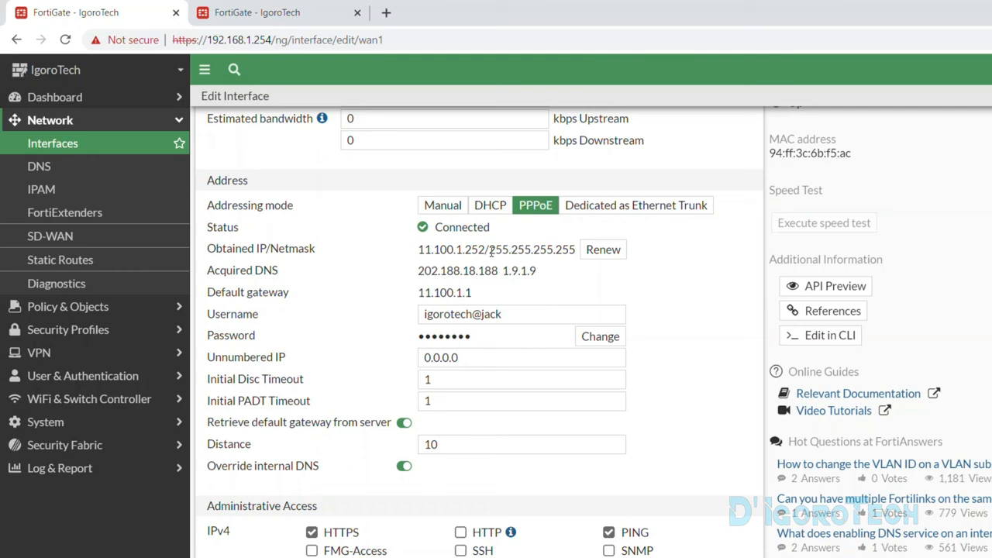
- Examine the obtained IP/netmask, acquired DNS servers and default gateway of the wan1 connection
scroll(486, 249, "up", 2)
left_click_drag(501, 328, 574, 361)
left_click(279, 358)
left_click(549, 381)
left_click_drag(416, 372, 531, 393)
left_click(498, 392)
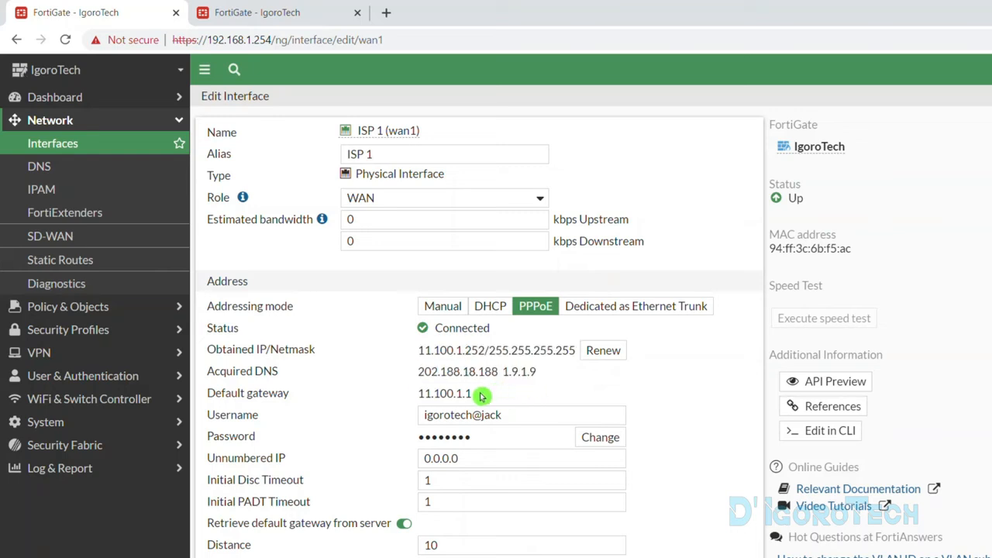
left_click_drag(471, 392, 404, 396)
left_click(398, 408)
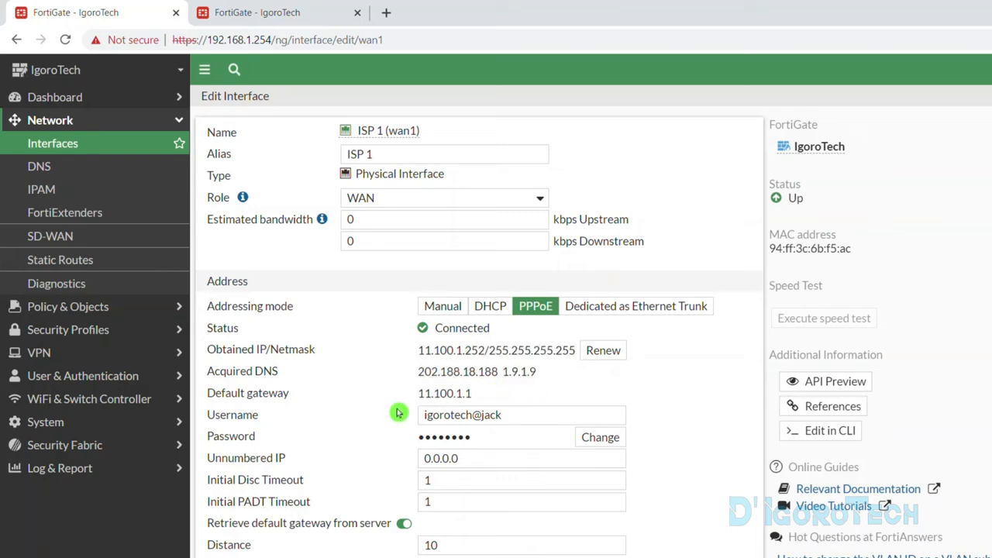
- Check wan1's PPPoE username, distance, default gateway retrieval and connection status
left_click(507, 417)
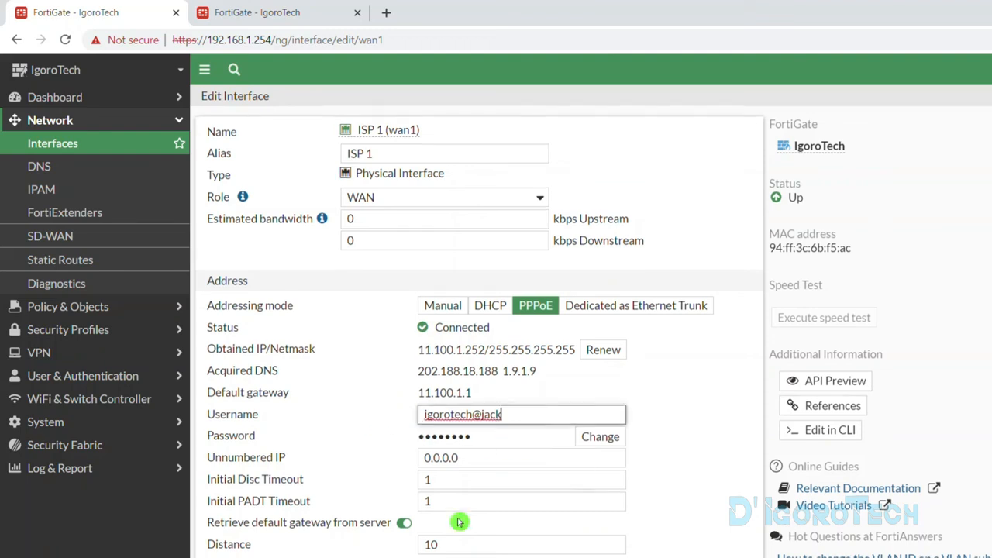
scroll(457, 496, "down", 1)
left_click(437, 444)
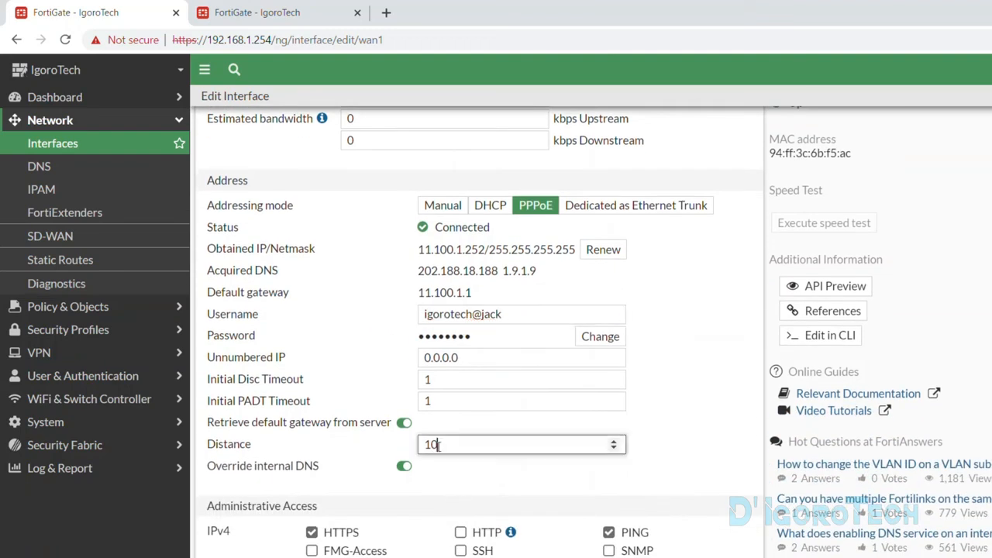
scroll(676, 378, "up", 1)
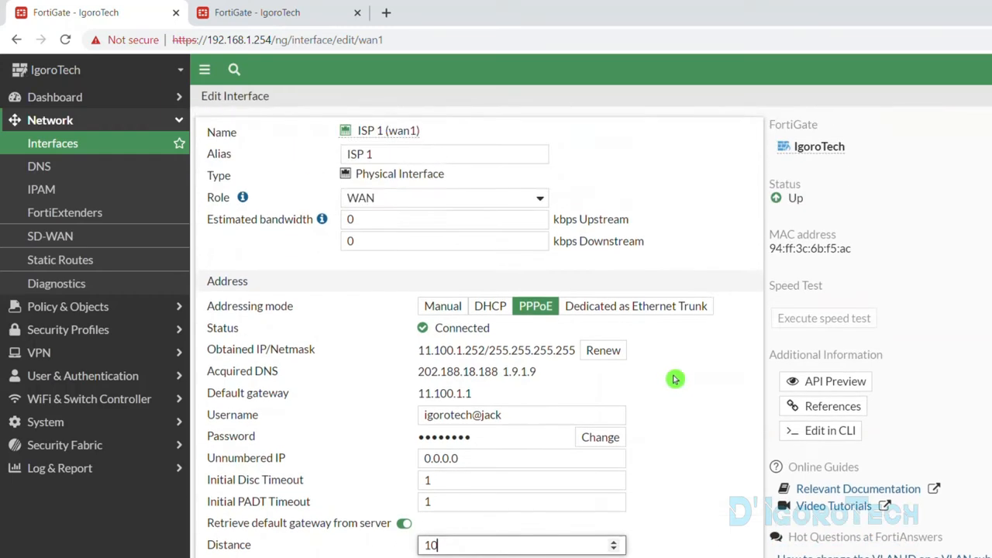
scroll(680, 380, "down", 1)
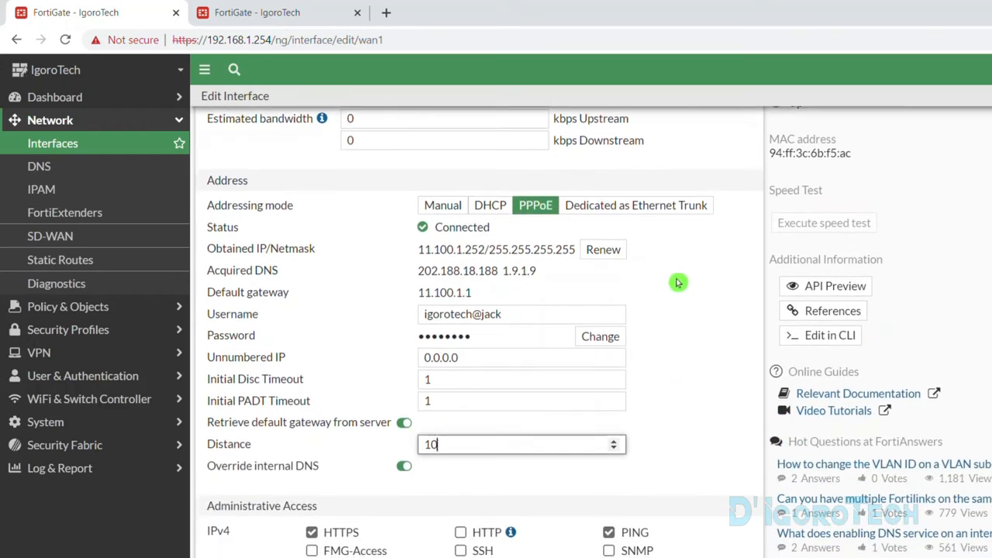
left_click(674, 278)
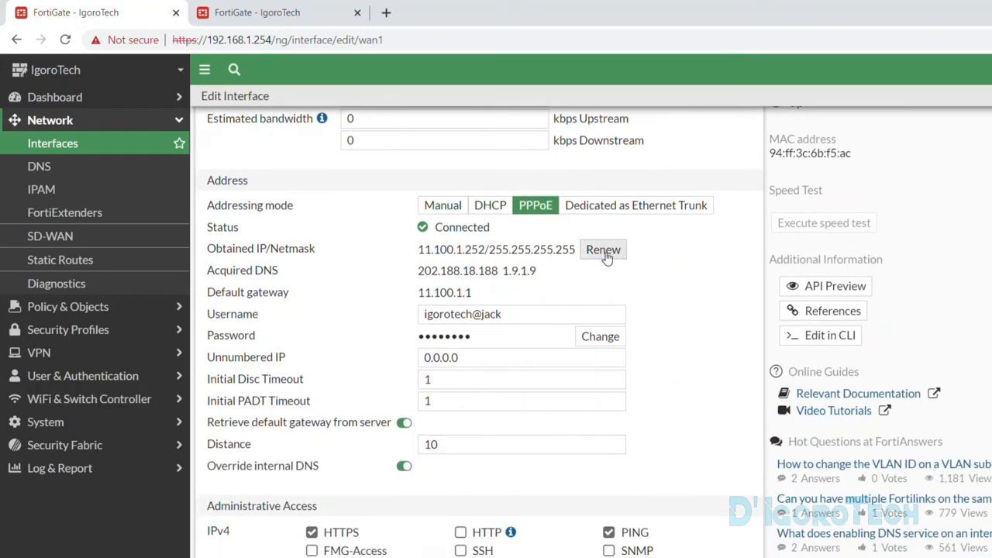
left_click(533, 314)
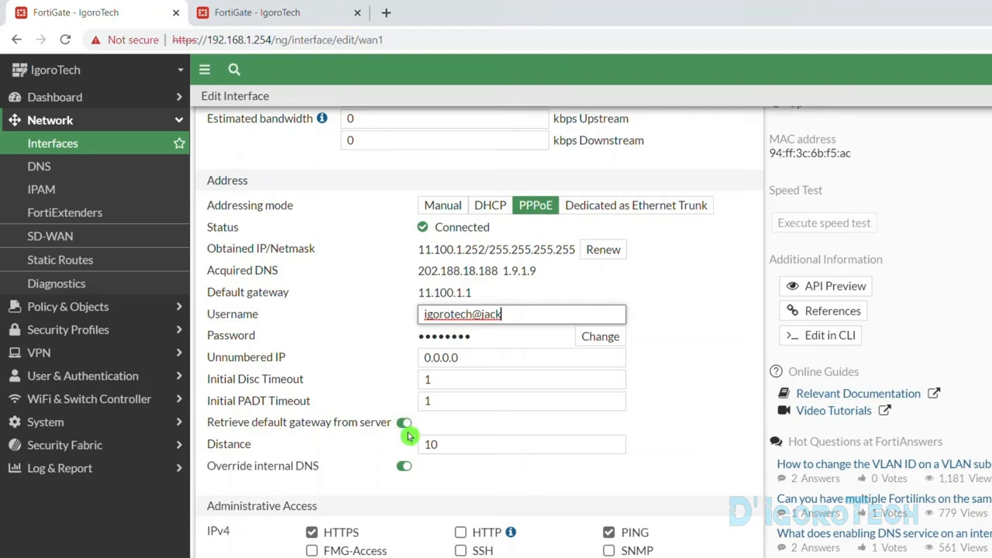
scroll(418, 349, "up", 1)
left_click_drag(434, 303, 589, 309)
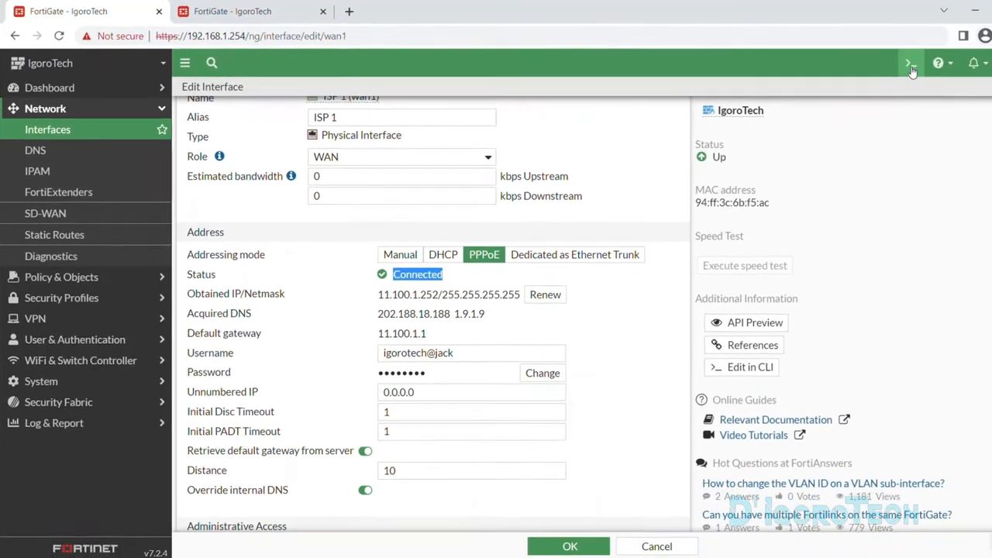
- Test internet connectivity with "execute ping 8.8.8.8" in the CLI console and close the console
left_click(907, 75)
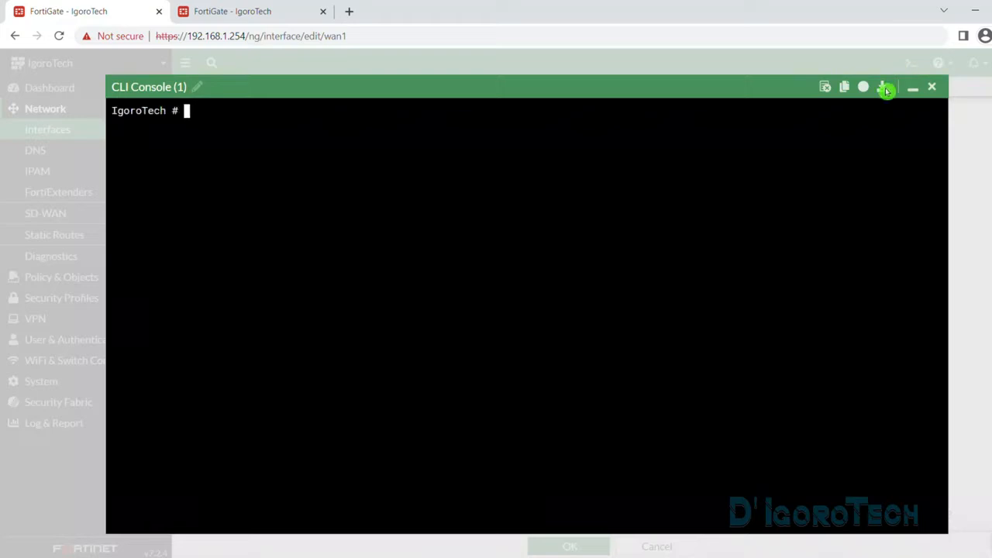
type("execute pi")
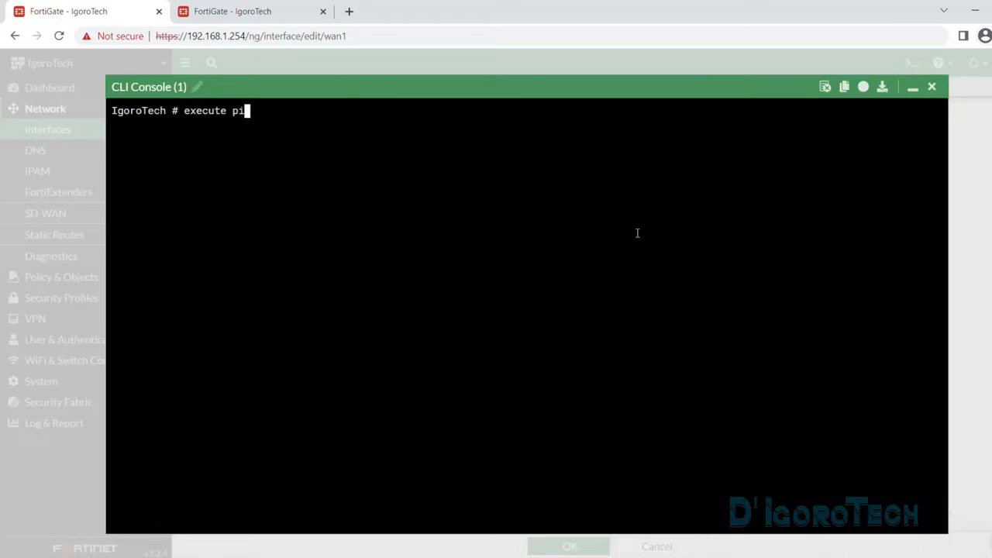
type("ng 8.8.8.8")
key("Return")
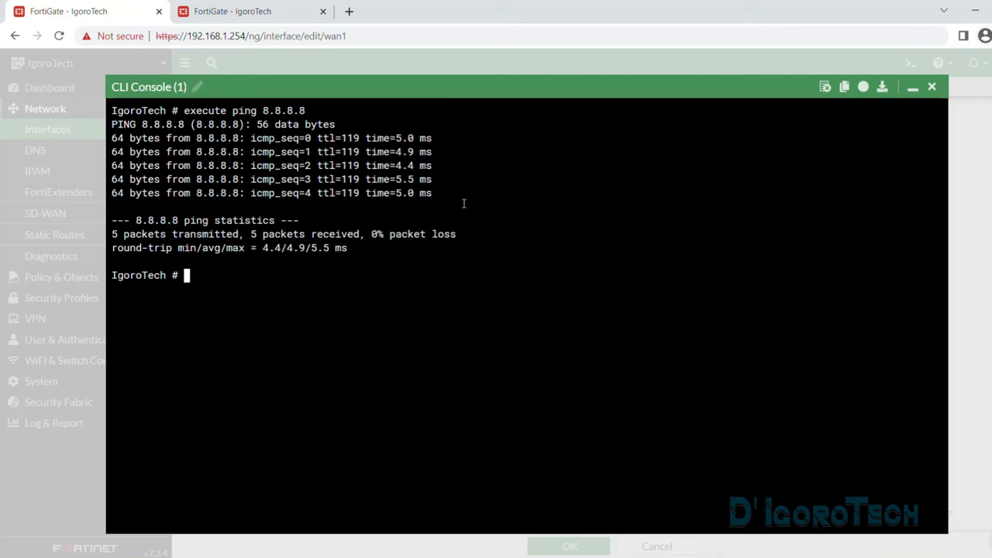
left_click(932, 86)
- Leave wan1's settings without saving and examine the IP address and administrative access of ISP 1 (wan1) in the interface list
scroll(619, 311, "down", 4)
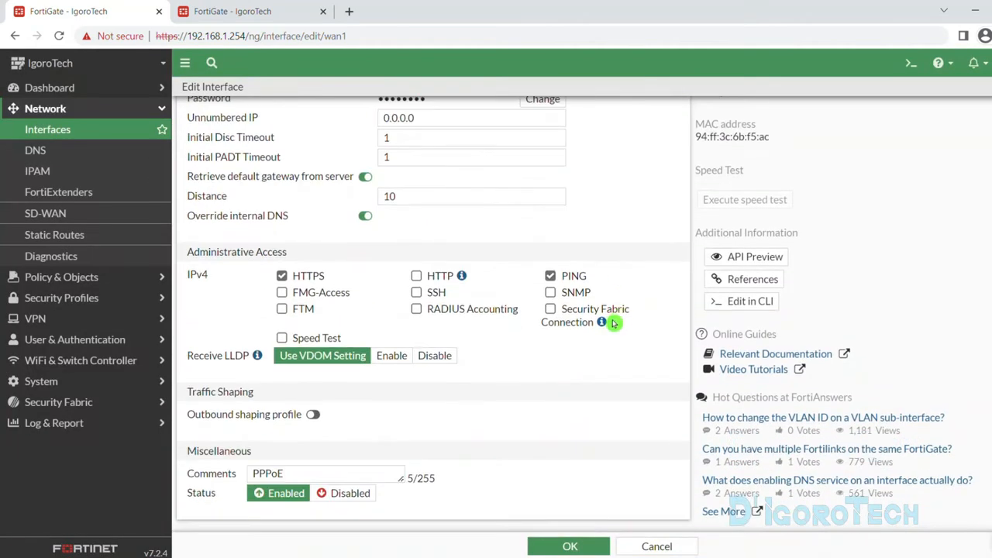
left_click(654, 546)
left_click(461, 341)
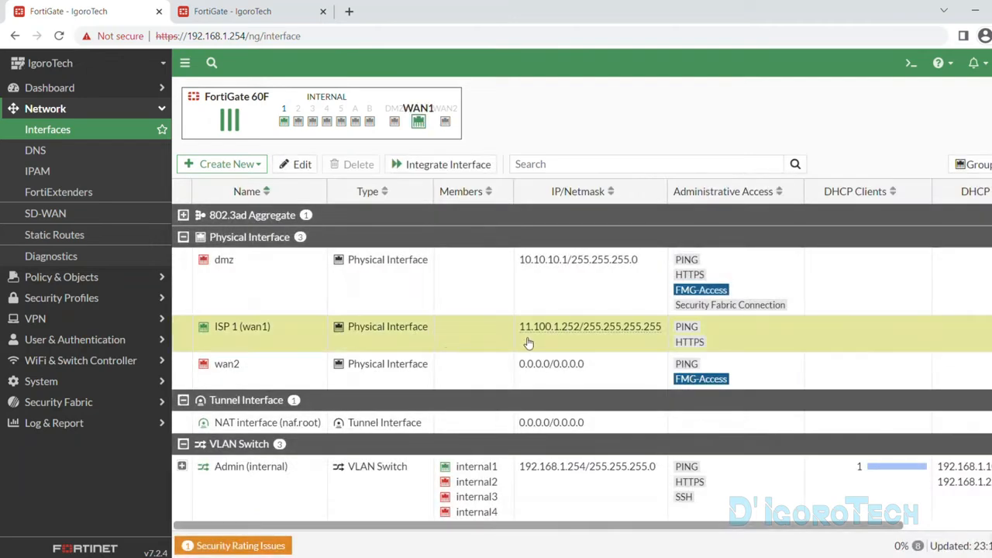
left_click_drag(520, 329, 578, 335)
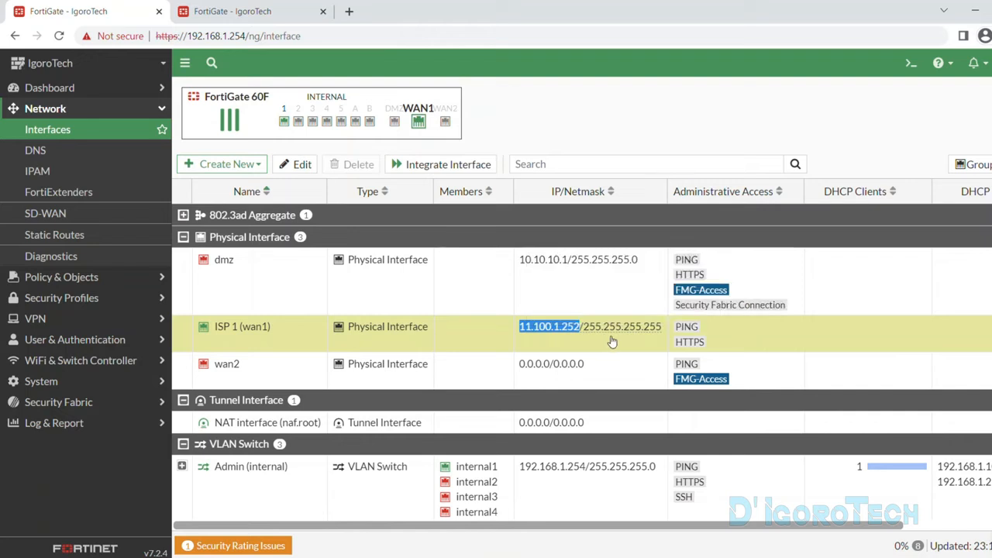
left_click(664, 336)
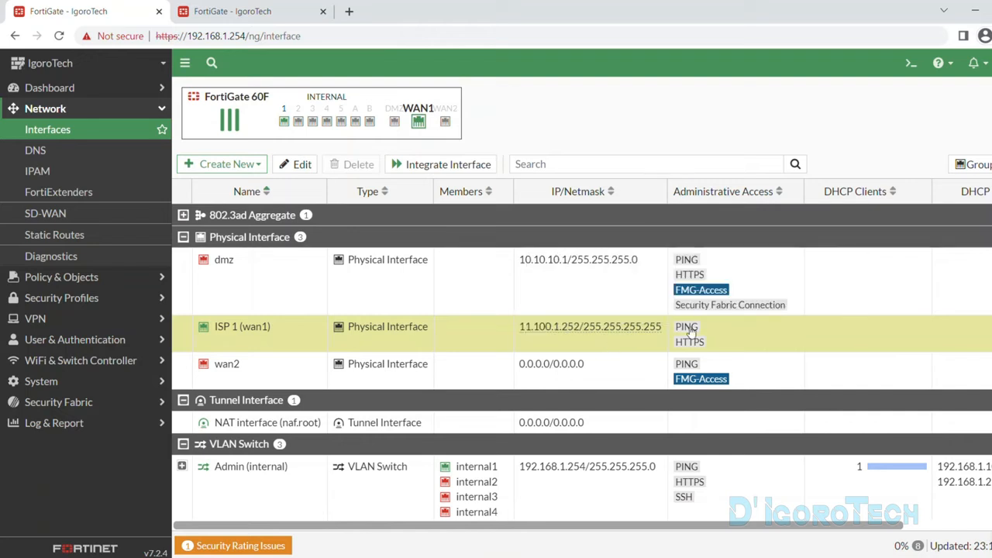
left_click_drag(519, 329, 581, 337)
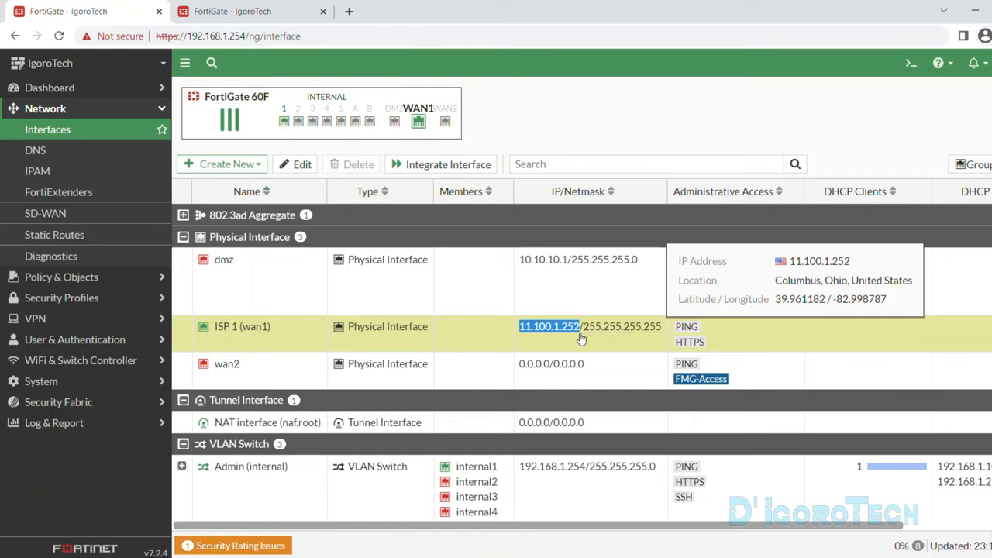
left_click_drag(707, 346, 671, 346)
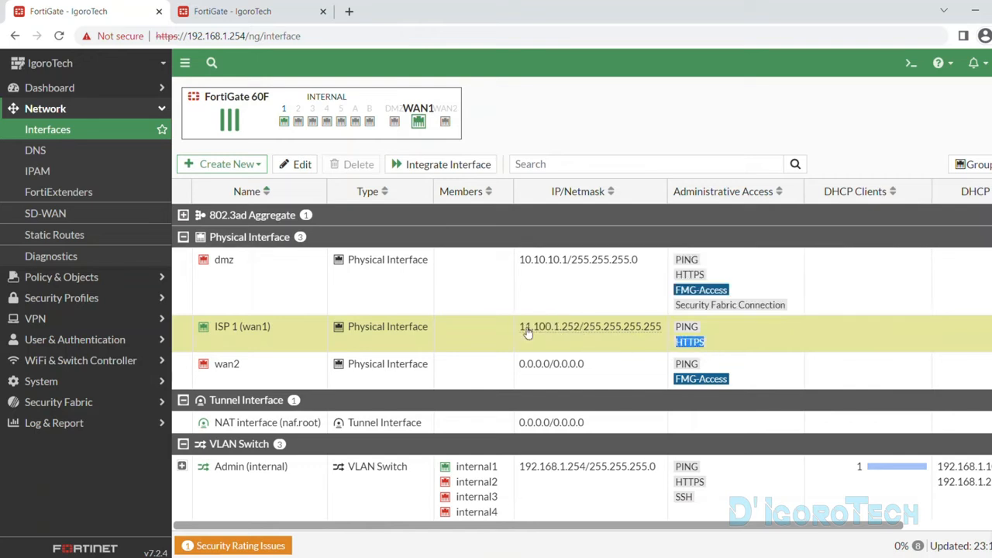
left_click_drag(518, 327, 577, 329)
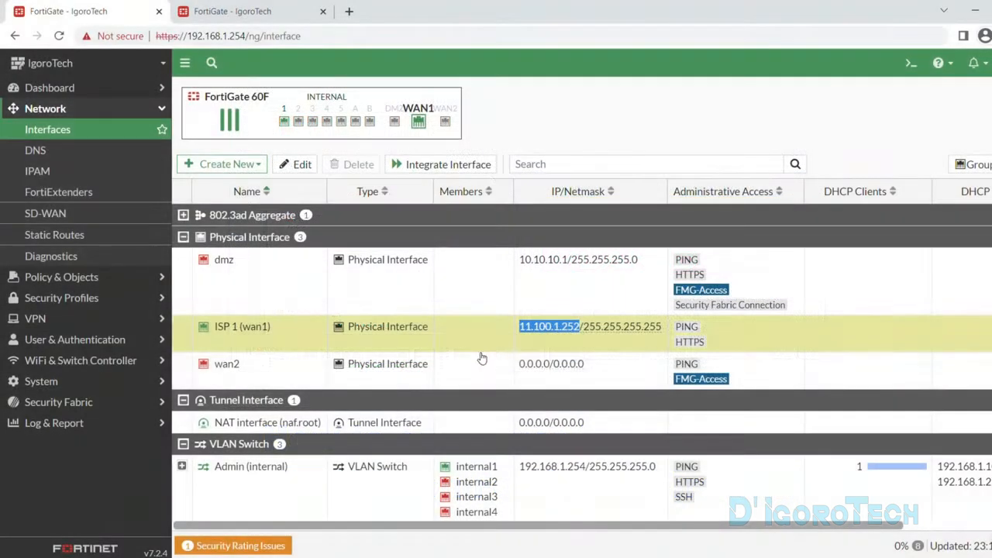
- Open the wan2 interface for editing and set its alias to ISP 2, keeping the WAN role
left_click(477, 374)
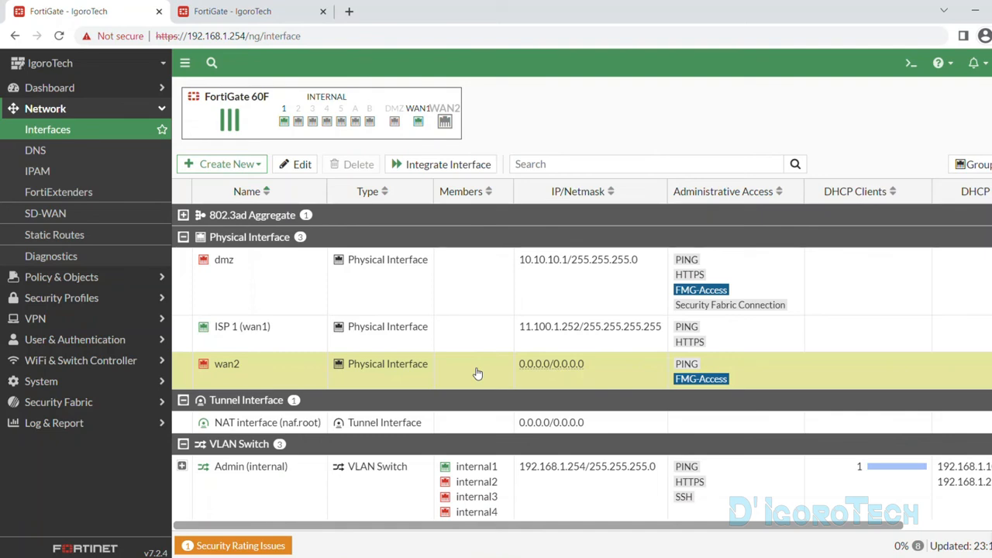
double_click(477, 373)
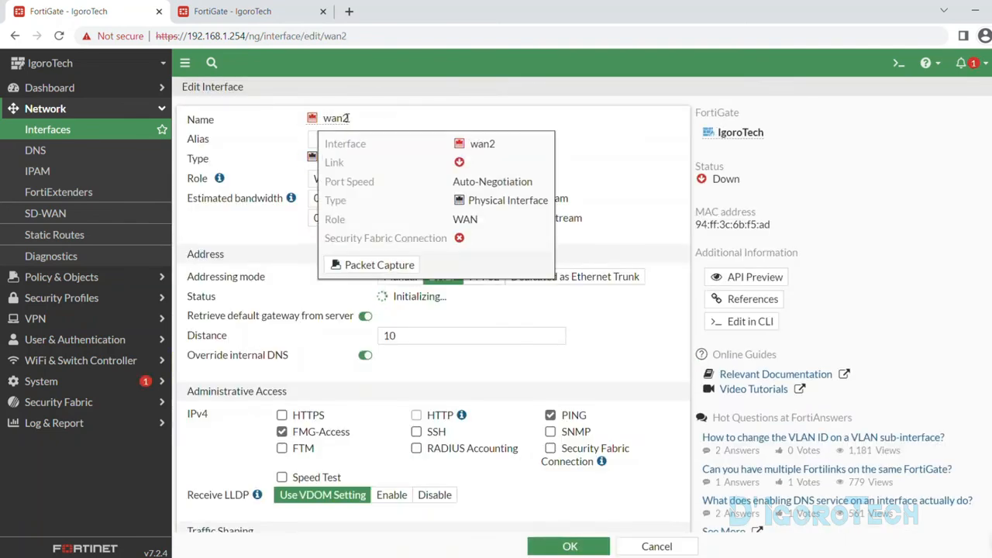
left_click(316, 139)
type("IS")
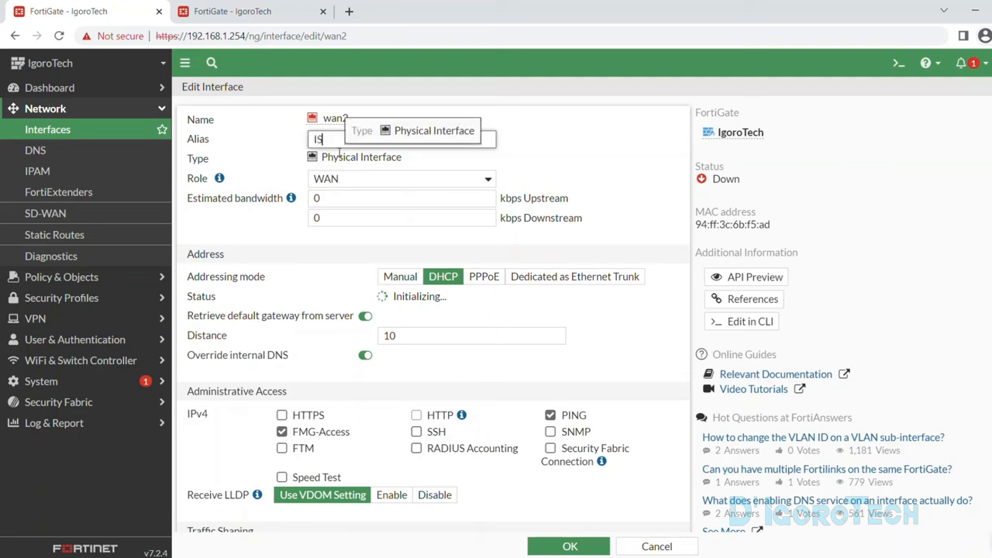
type("P 2")
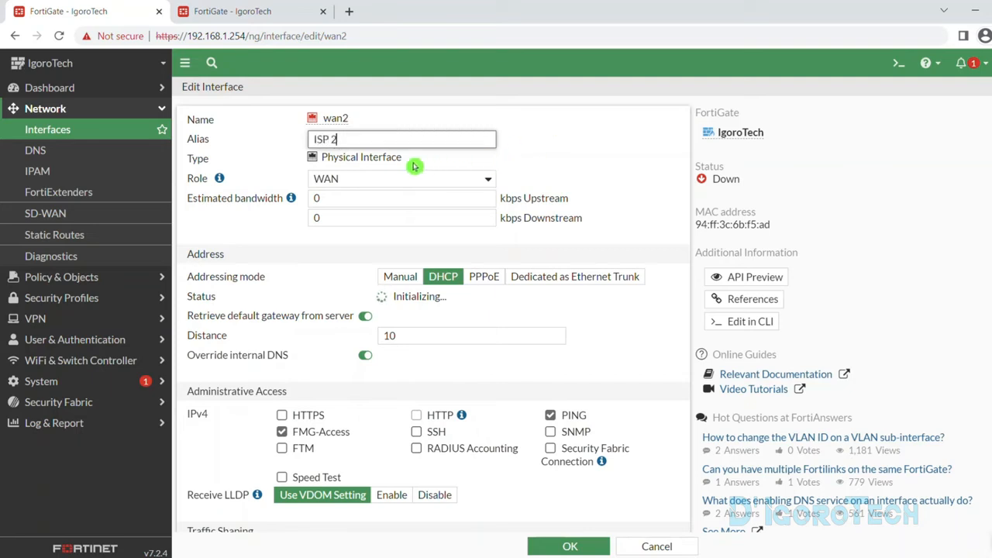
left_click(326, 217)
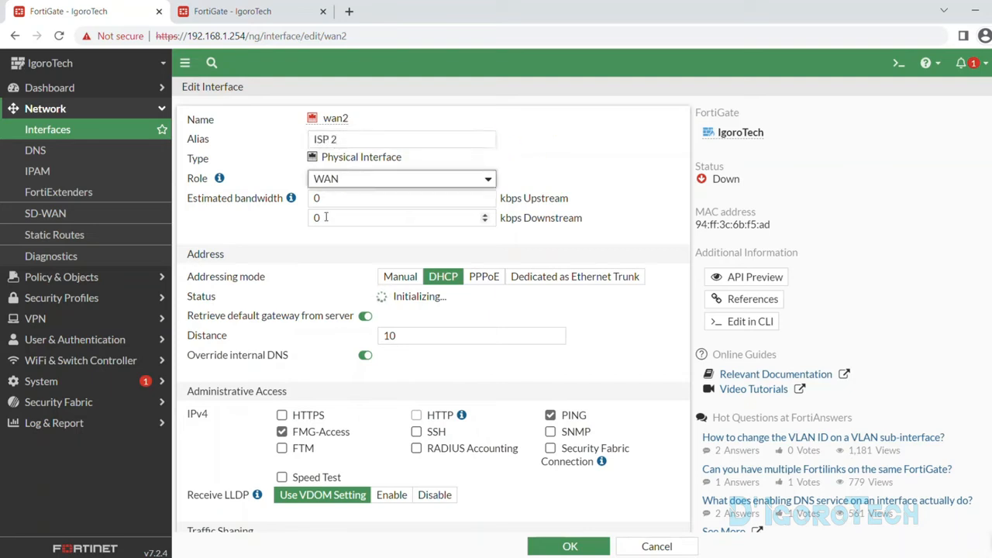
- Check wan2's default gateway retrieval setting and the static routes list in the second browser tab, and return to wan2's settings
scroll(325, 216, "down", 2)
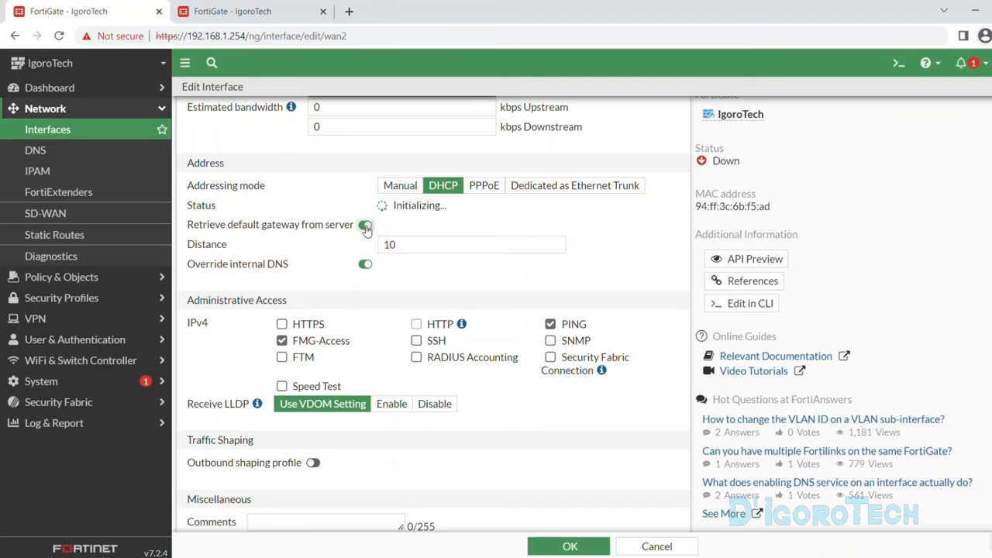
key("ctrl+Tab")
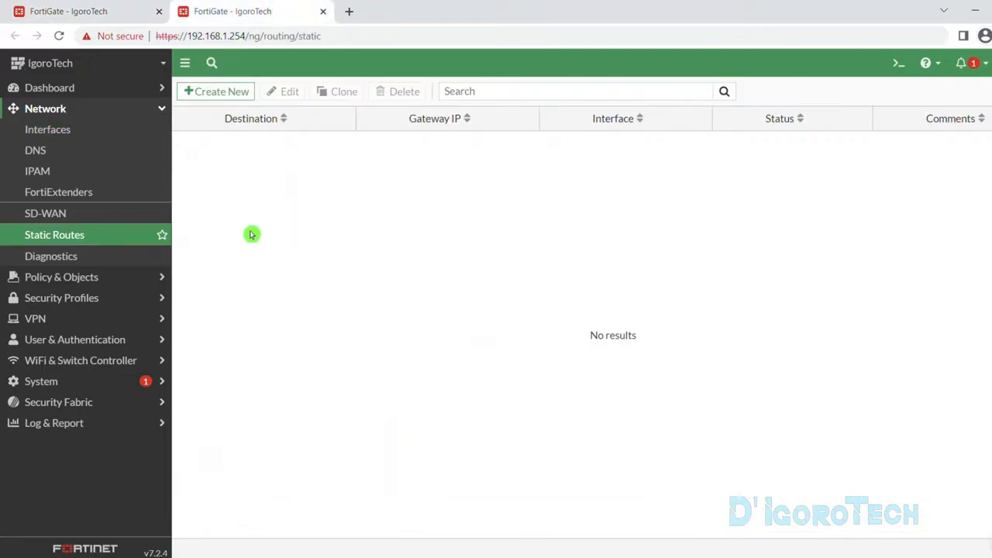
left_click(138, 243)
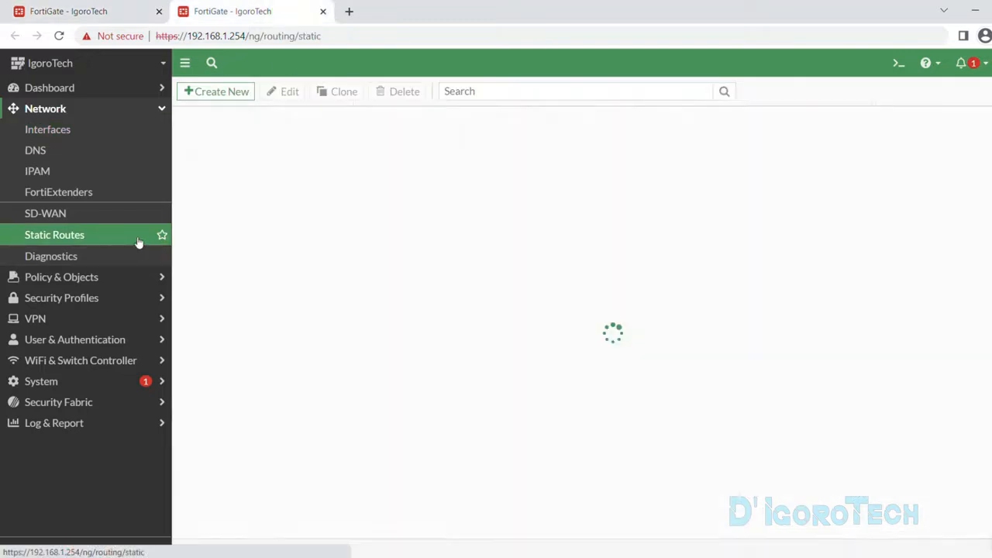
left_click(116, 16)
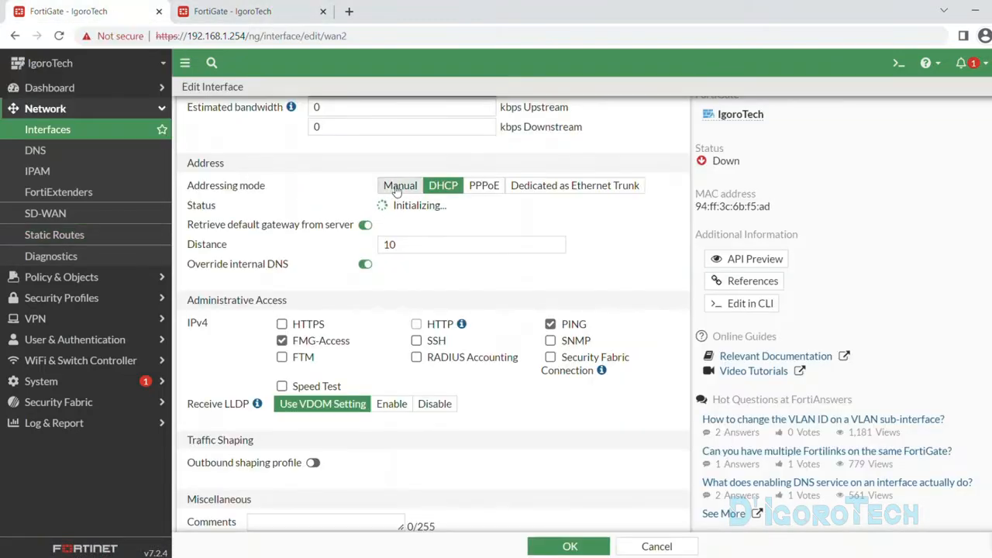
- Set wan2's addressing mode to Manual with the IP/netmask 1.100.1.5/29
left_click(400, 186)
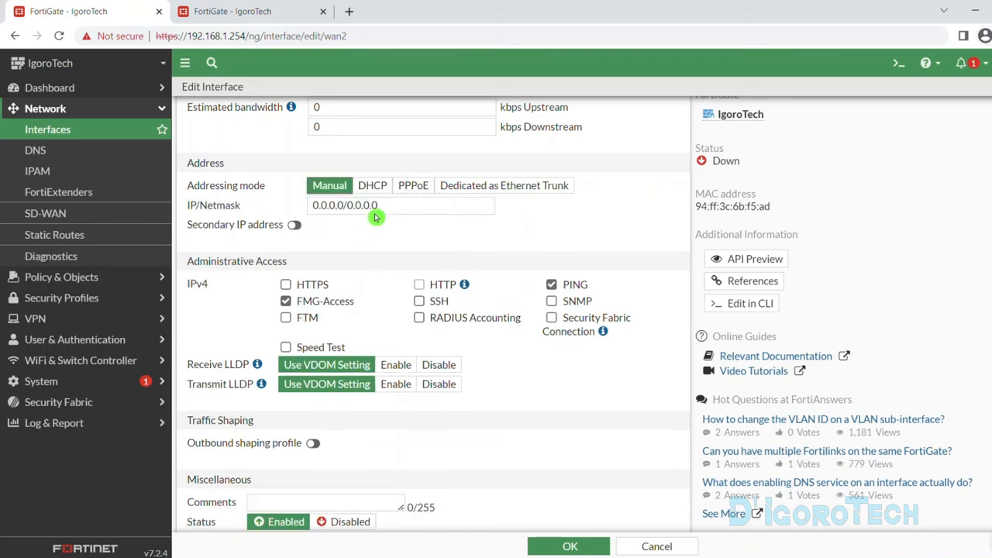
left_click_drag(377, 208, 310, 208)
type("1.100.")
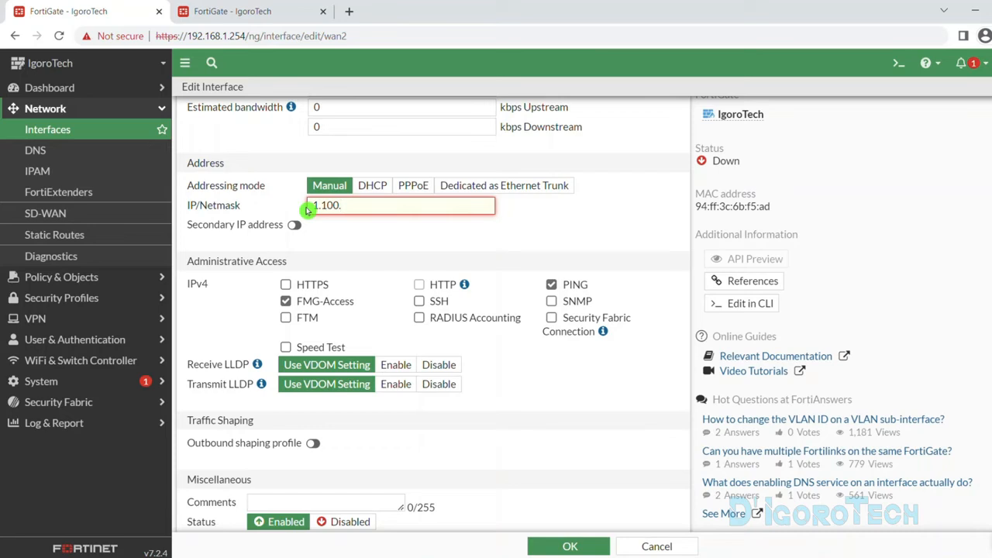
type("1.5/29")
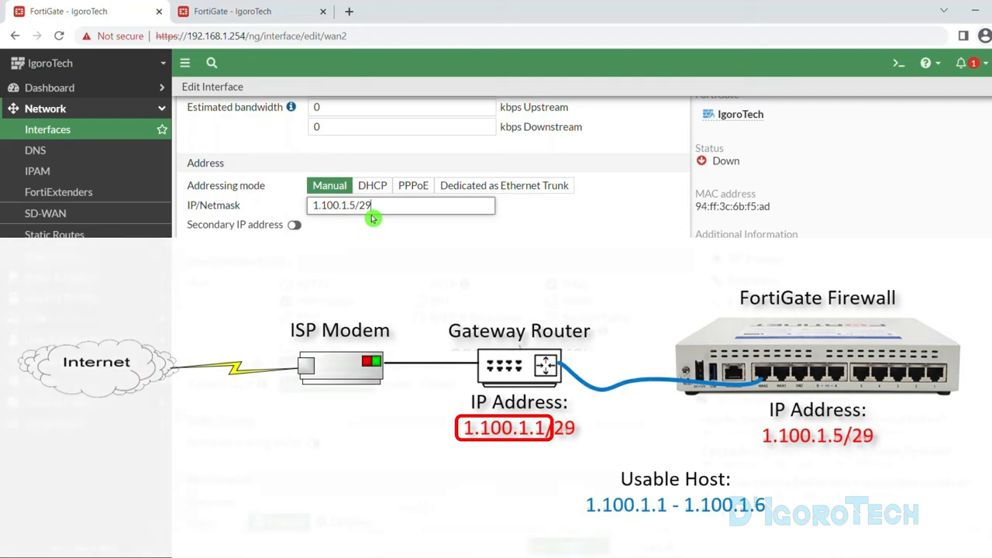
left_click(381, 219)
- Allow HTTPS and remove FMG-Access in wan2's administrative access, and save the interface
scroll(390, 218, "down", 1)
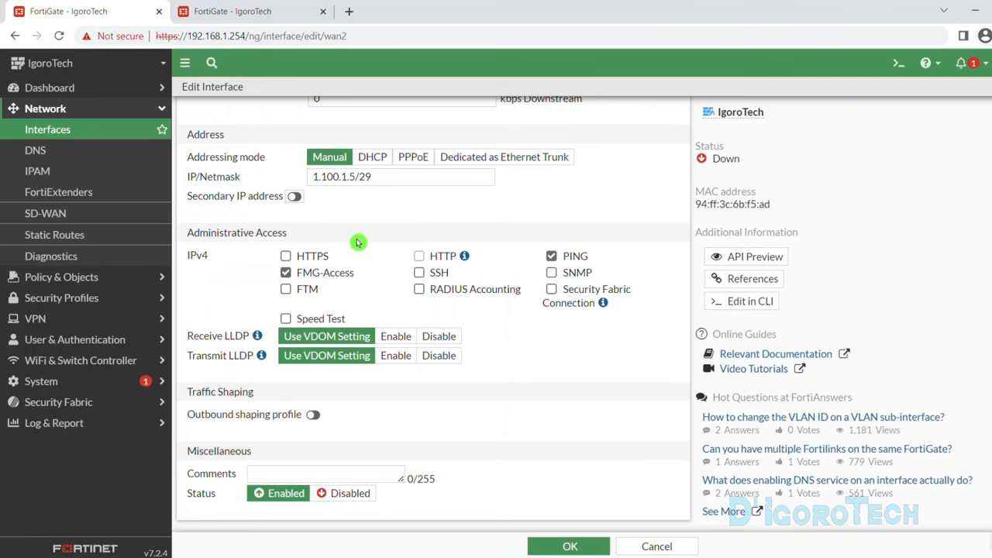
left_click(286, 257)
left_click(419, 258)
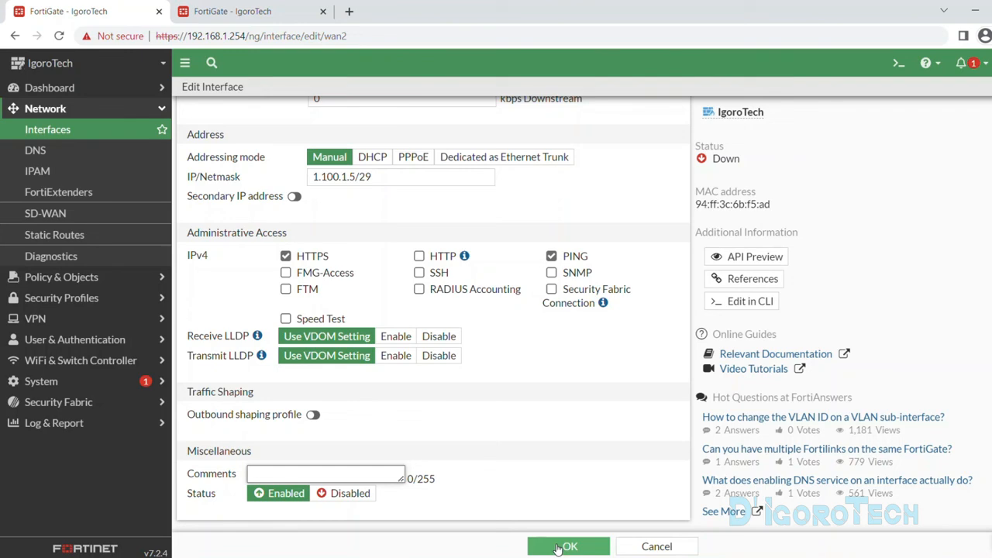
left_click(557, 548)
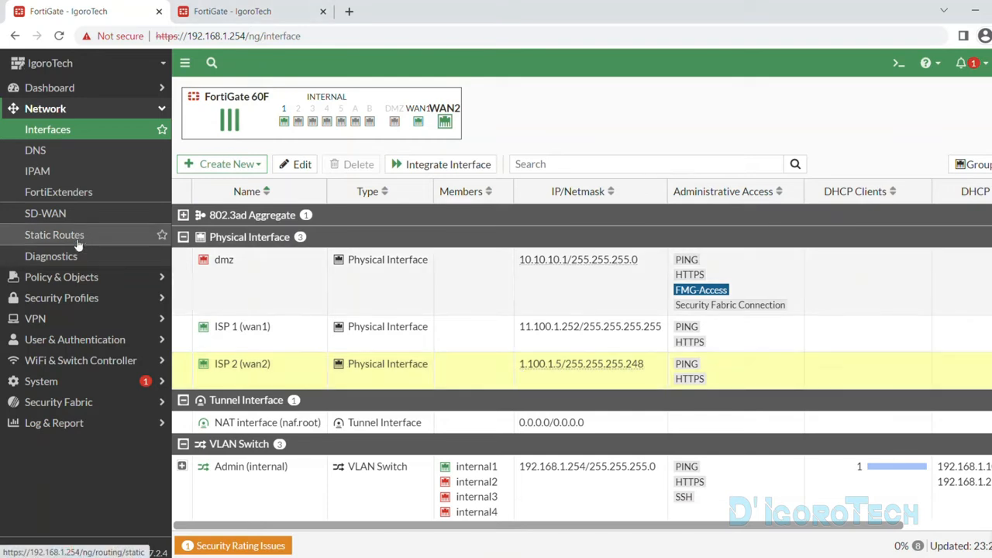
- Start a new static route for destination 0.0.0.0/0.0.0.0 with gateway address 1.100.1.1 on interface ISP 2 (wan2)
left_click(78, 237)
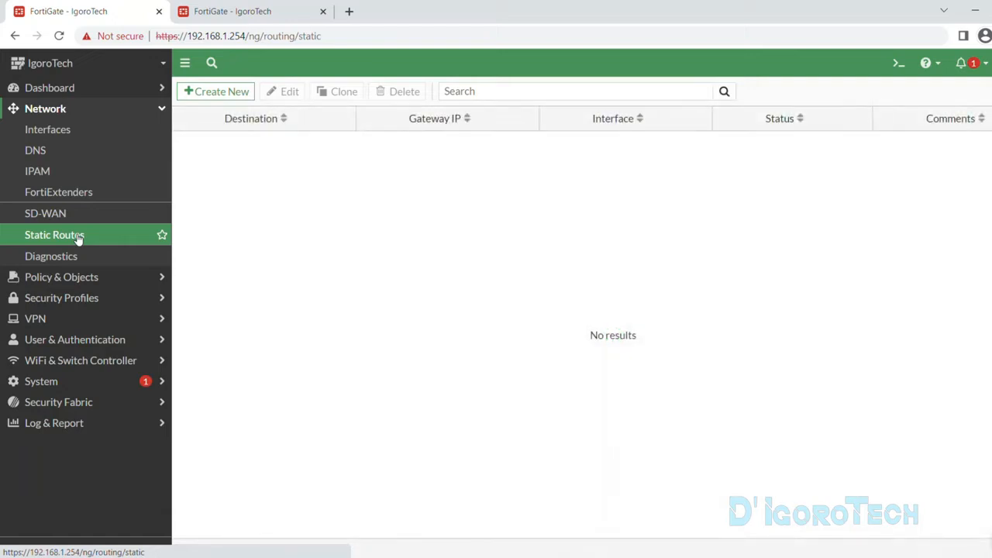
left_click(219, 93)
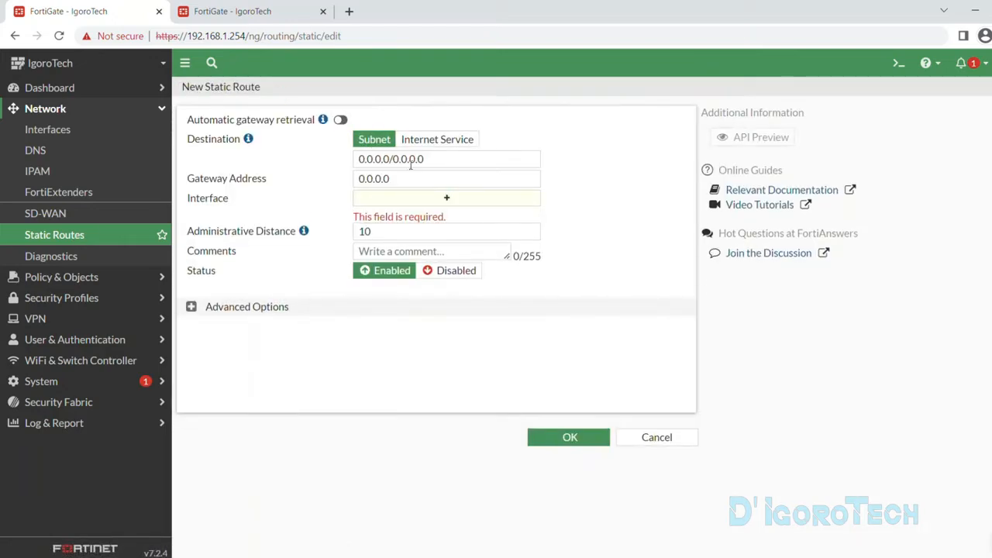
left_click_drag(430, 163, 348, 160)
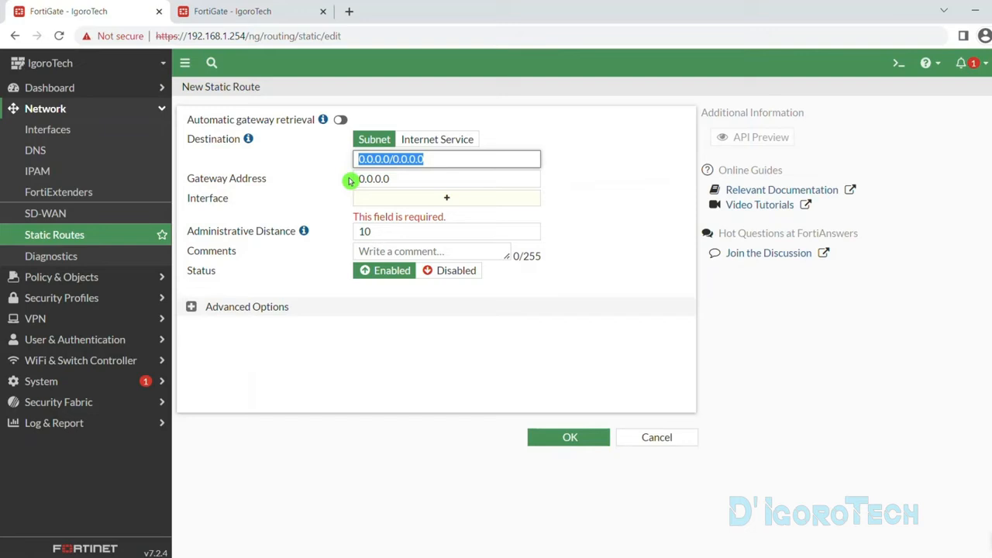
left_click(375, 180)
left_click_drag(394, 180, 348, 179)
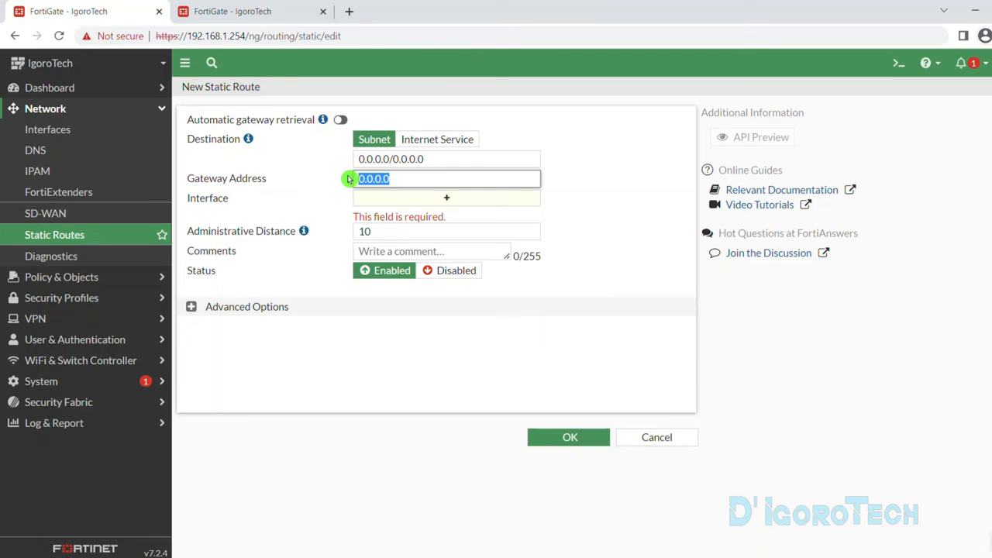
type("1.100")
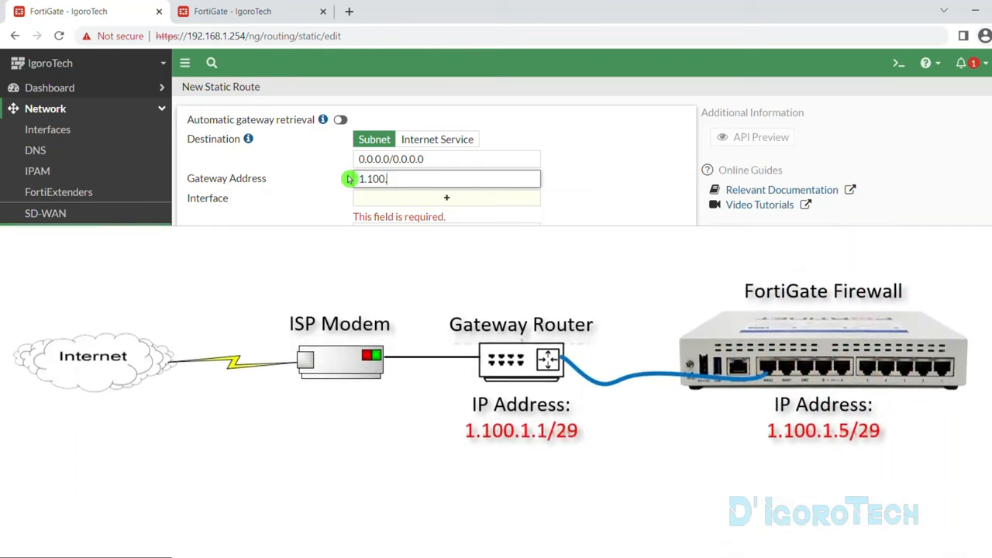
type(".1.1")
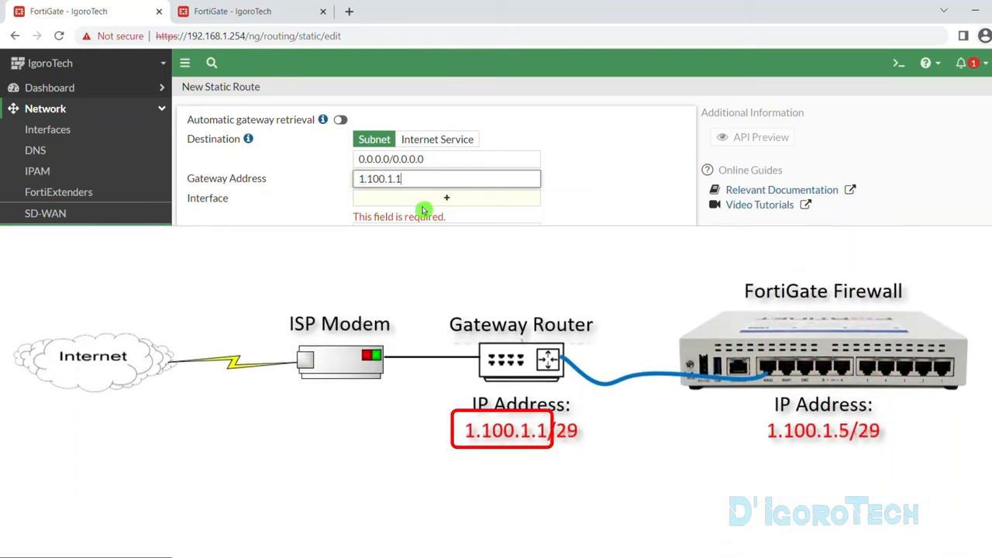
left_click(446, 200)
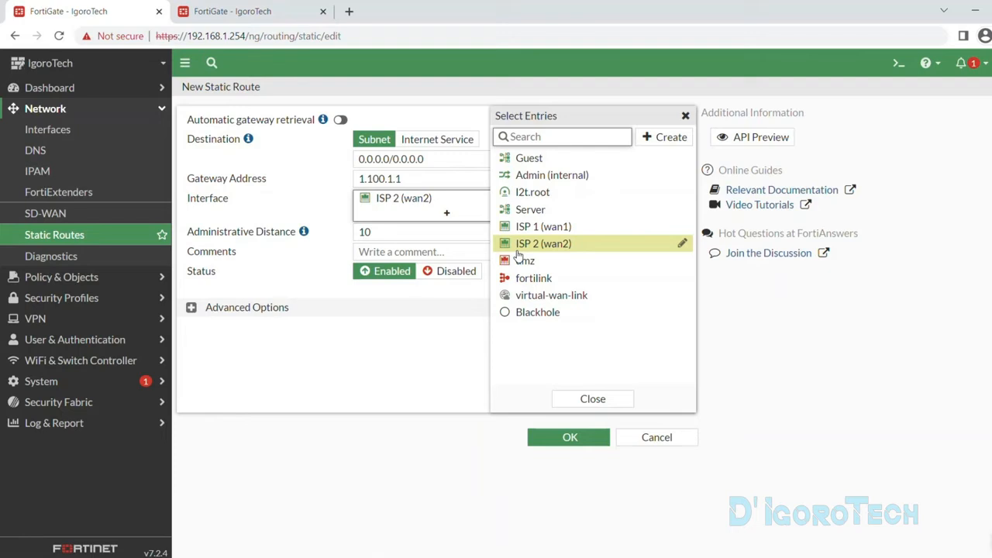
- Open the Interfaces page in a new browser tab, close the old Static Routes tab and check the details of ISP 2 (wan2)
left_click(78, 139)
right_click(78, 140)
left_click(103, 149)
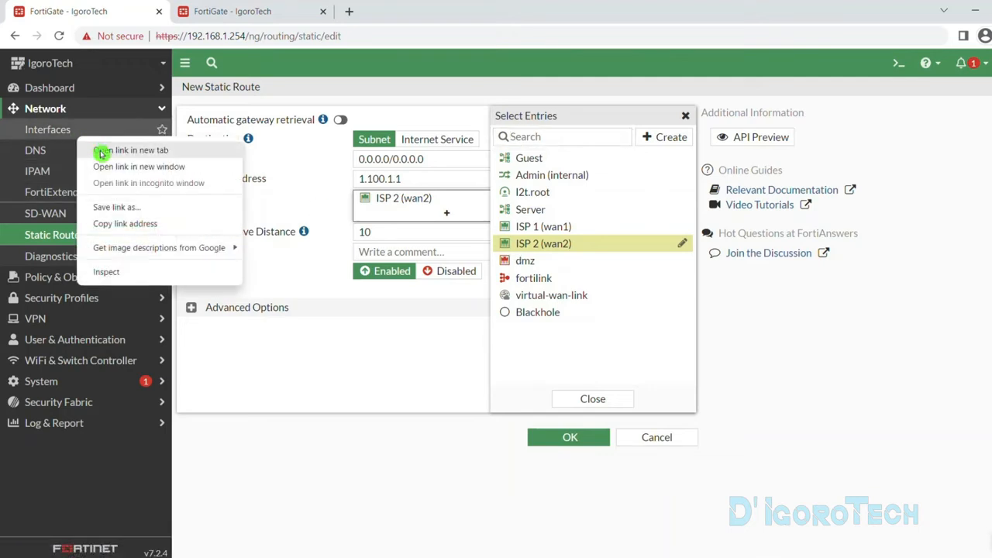
left_click(283, 11)
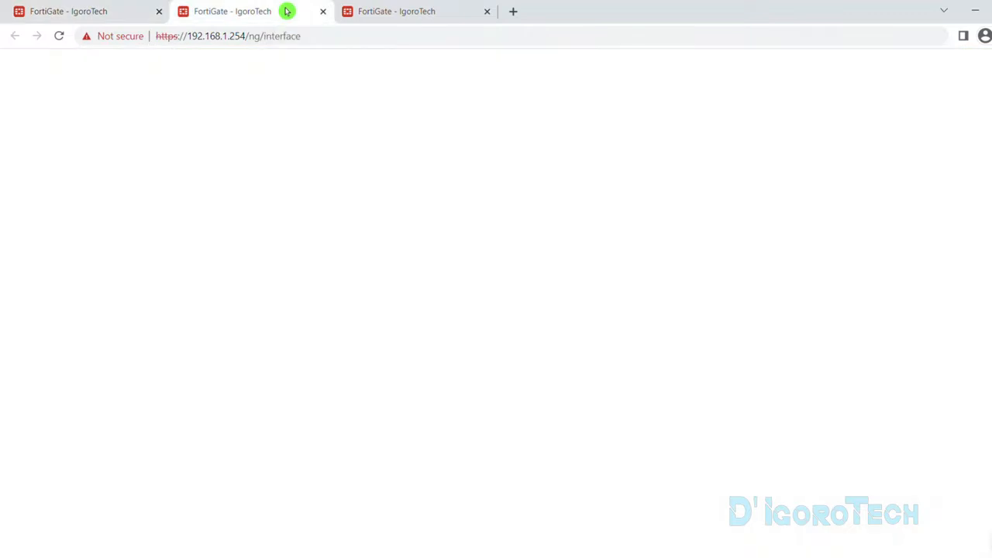
left_click(487, 11)
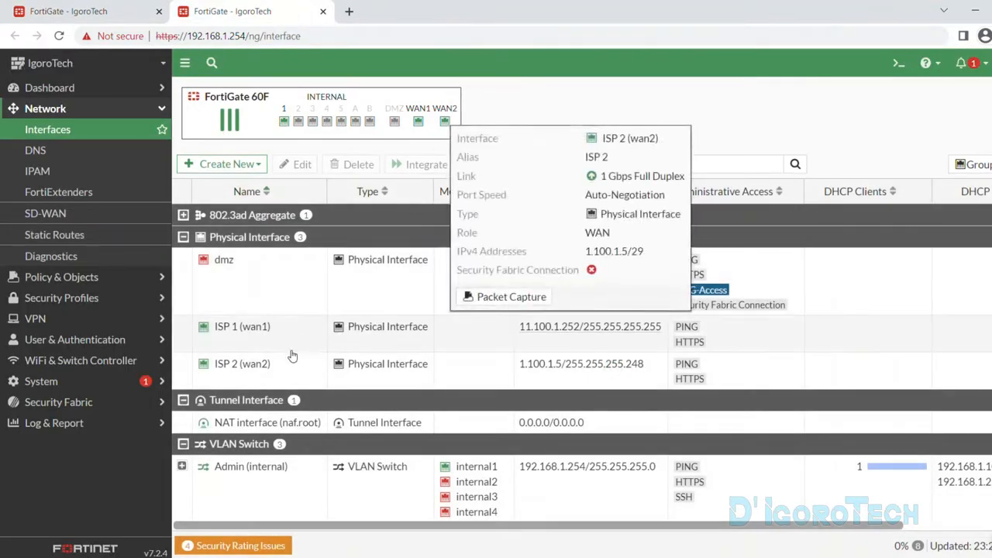
- Open the settings of ISP 1 (wan1) from the Interfaces page and check its PPPoE distance value
left_click(550, 375)
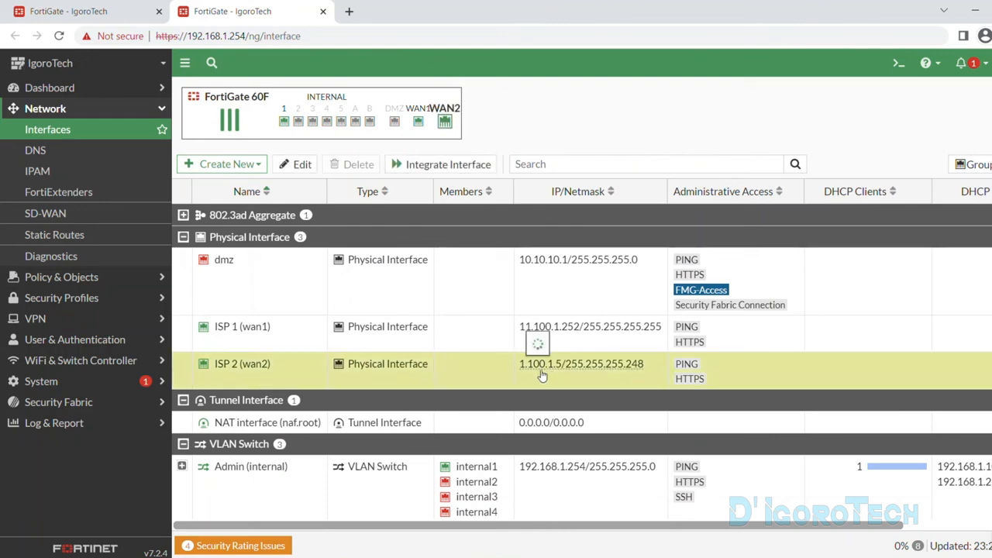
left_click(92, 6)
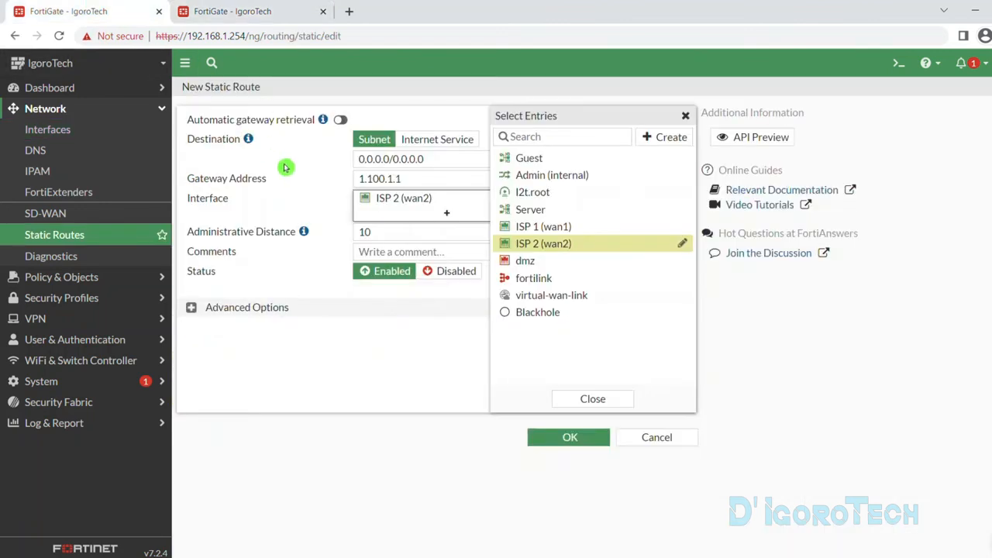
left_click(344, 219)
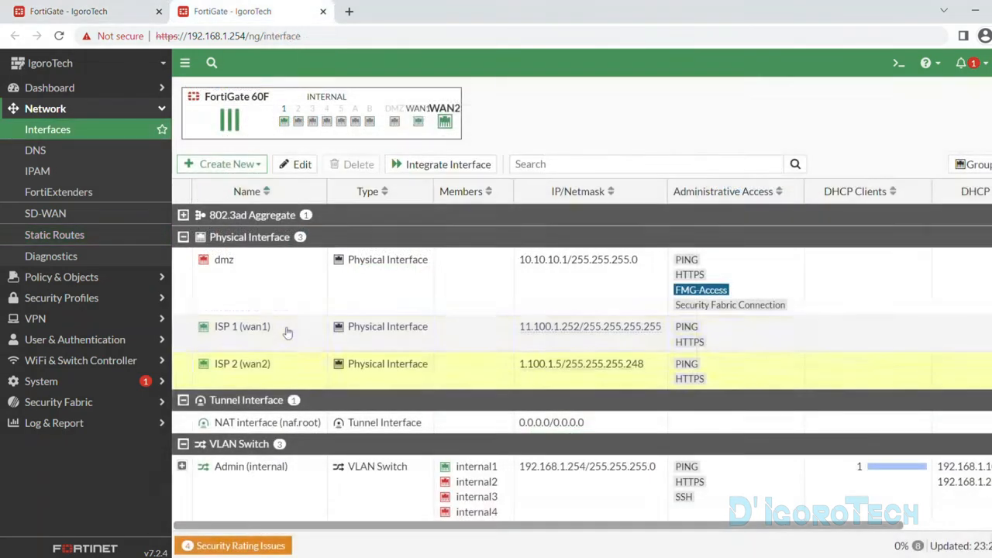
double_click(287, 325)
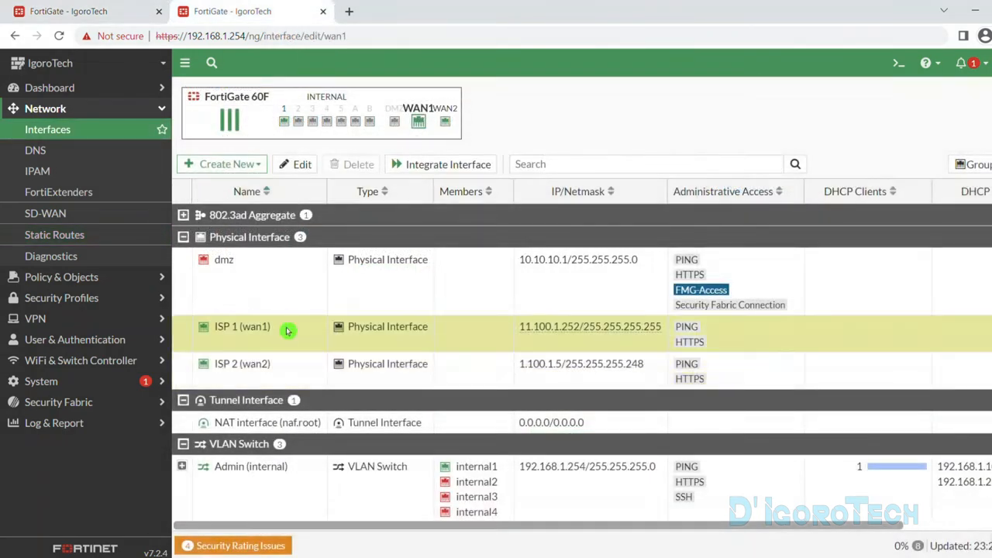
scroll(442, 325, "down", 2)
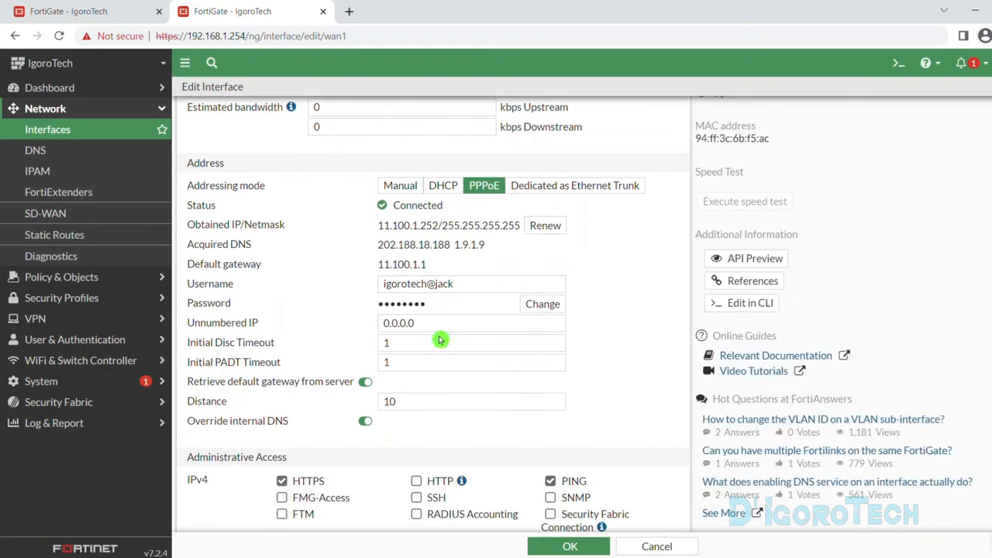
left_click(401, 399)
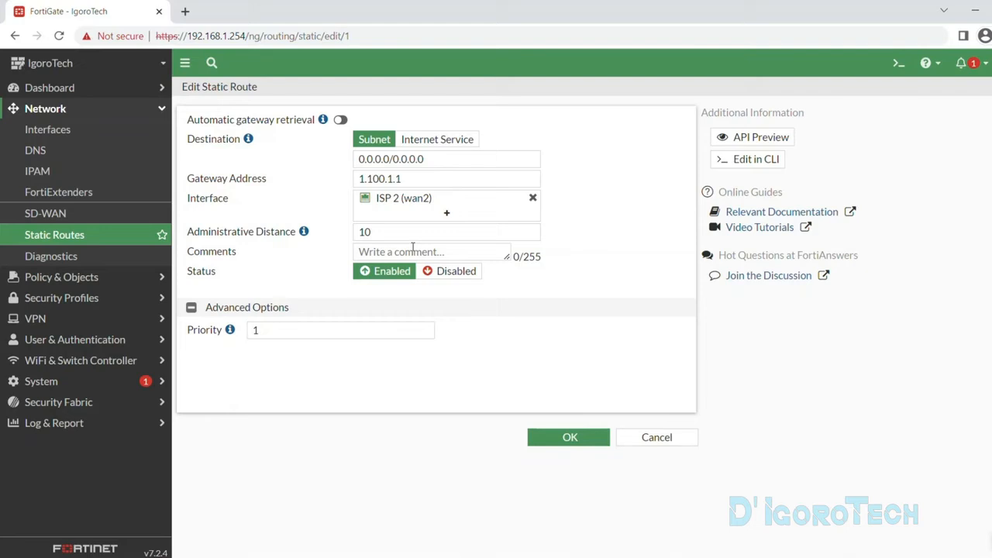
- Set the administrative distance of the ISP 2 (wan2) default route to 15
left_click(391, 230)
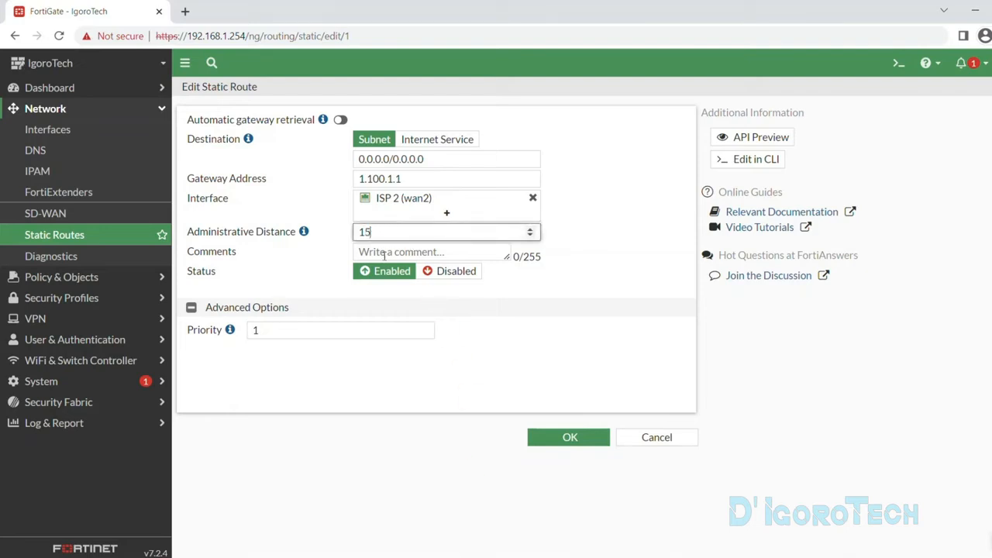
left_click(345, 232)
- Open the Interfaces page in a separate browser tab and review the ISP 2 (wan2) and ISP 1 (wan1) entries
right_click(80, 130)
key("Escape")
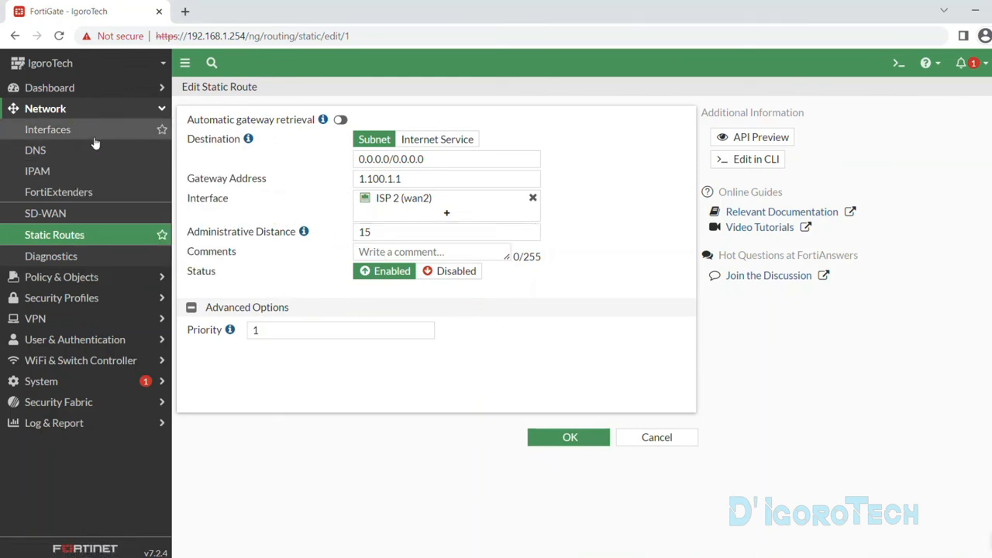
left_click(226, 15)
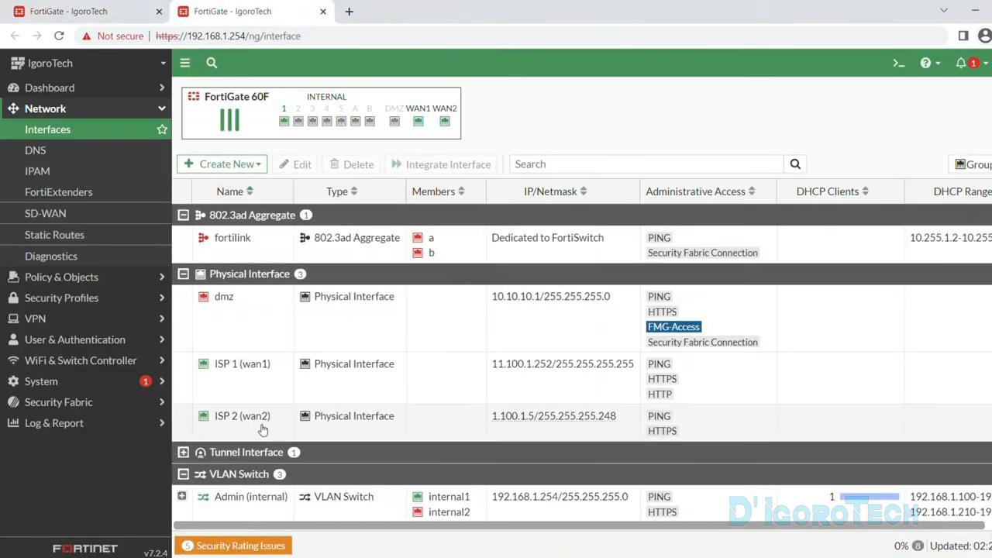
left_click(262, 429)
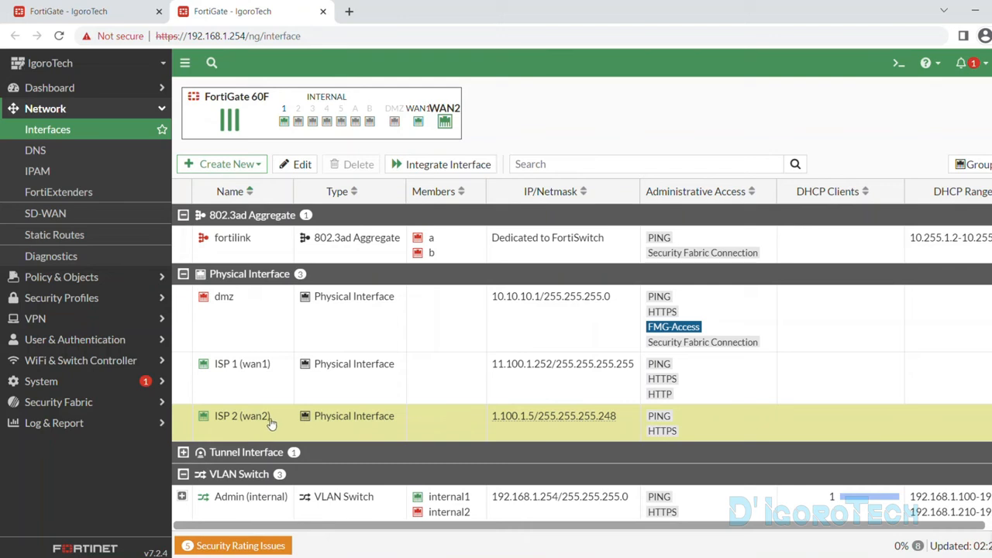
left_click(264, 378)
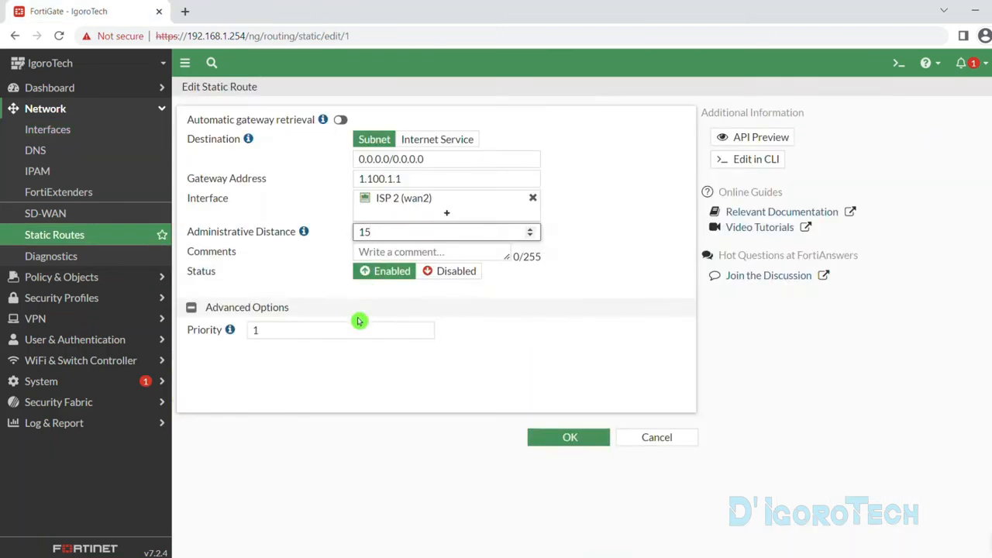
- Check the priority in the ISP 2 static route's advanced options and save the route
left_click(355, 330)
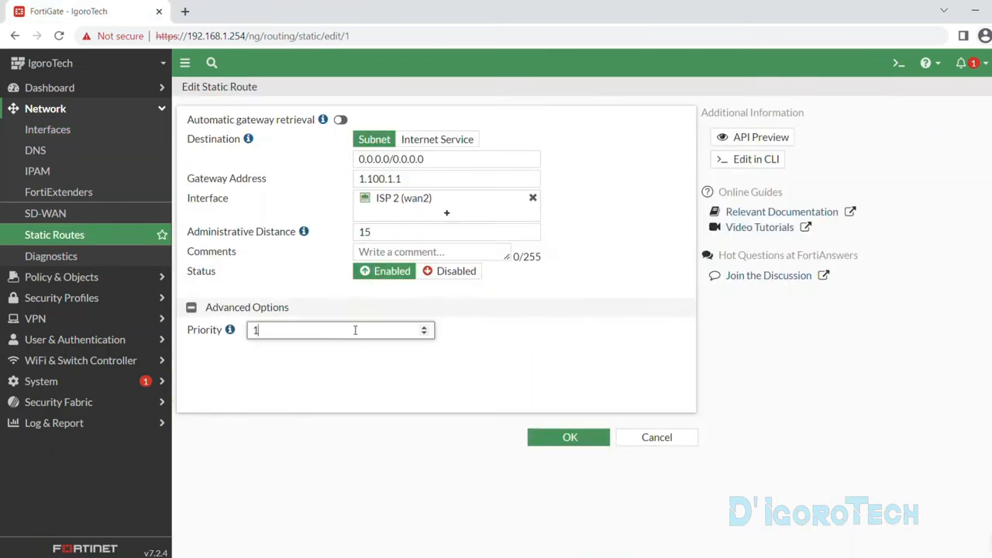
left_click(285, 340)
left_click(559, 439)
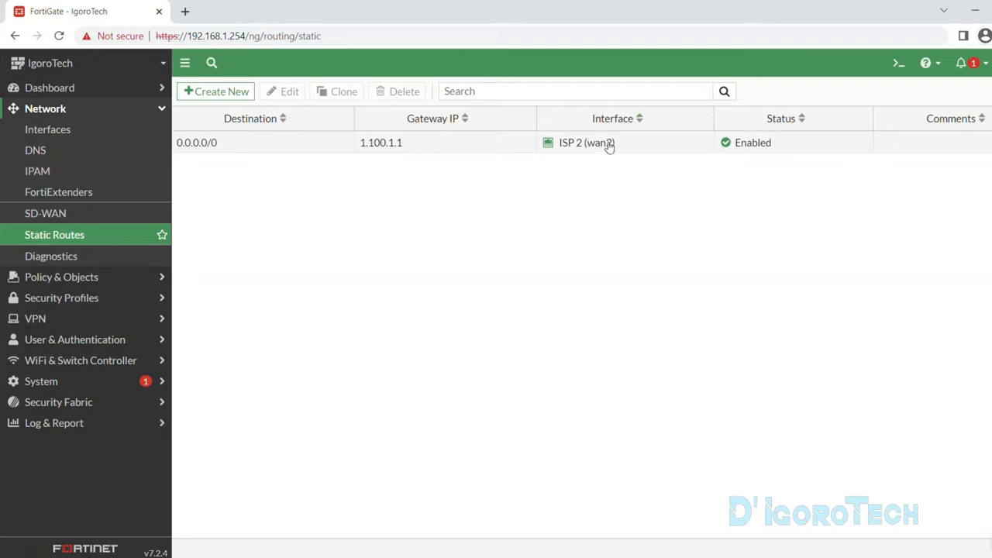
- Add the Distance and Priority columns to the static routes table and check the values of the ISP 2 route
mouse_move(610, 142)
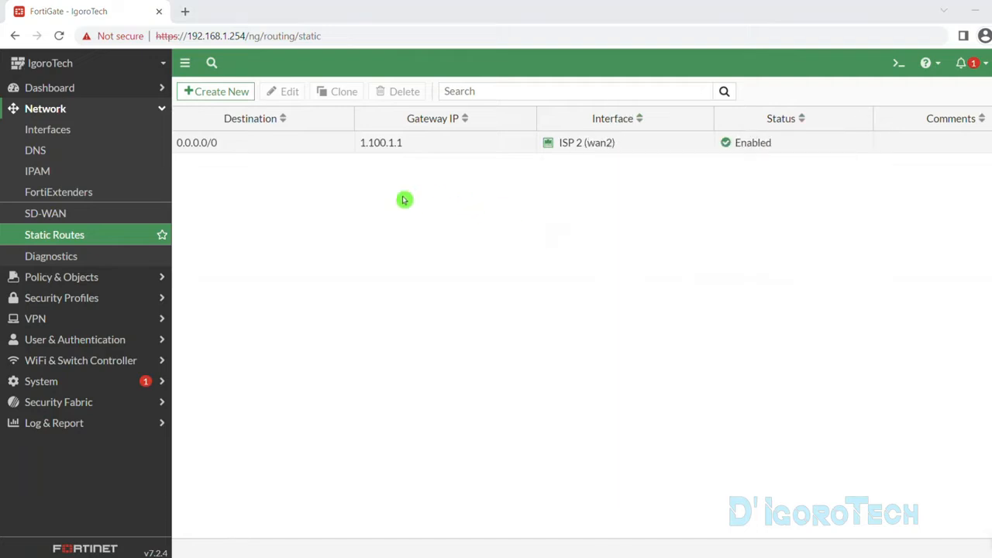
mouse_move(331, 122)
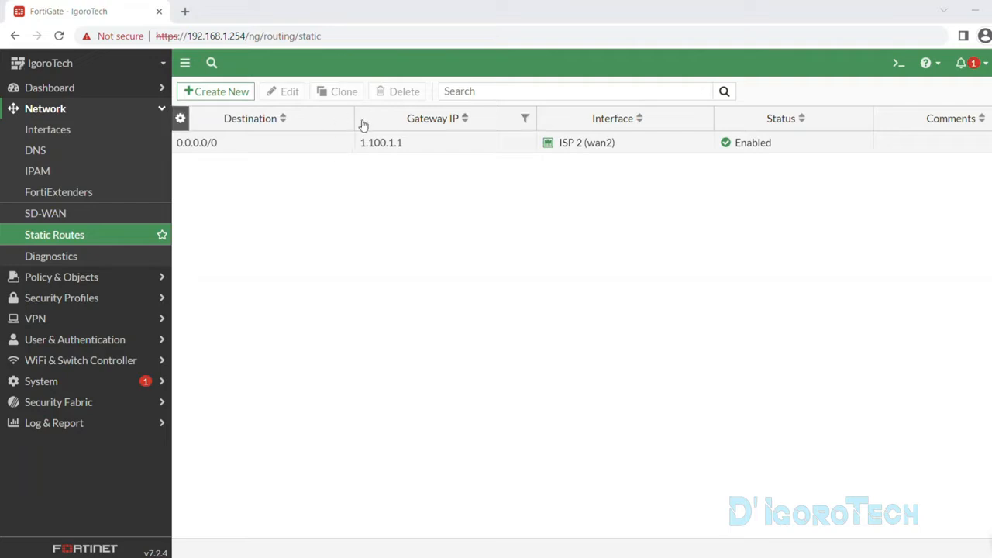
left_click(179, 118)
left_click(216, 295)
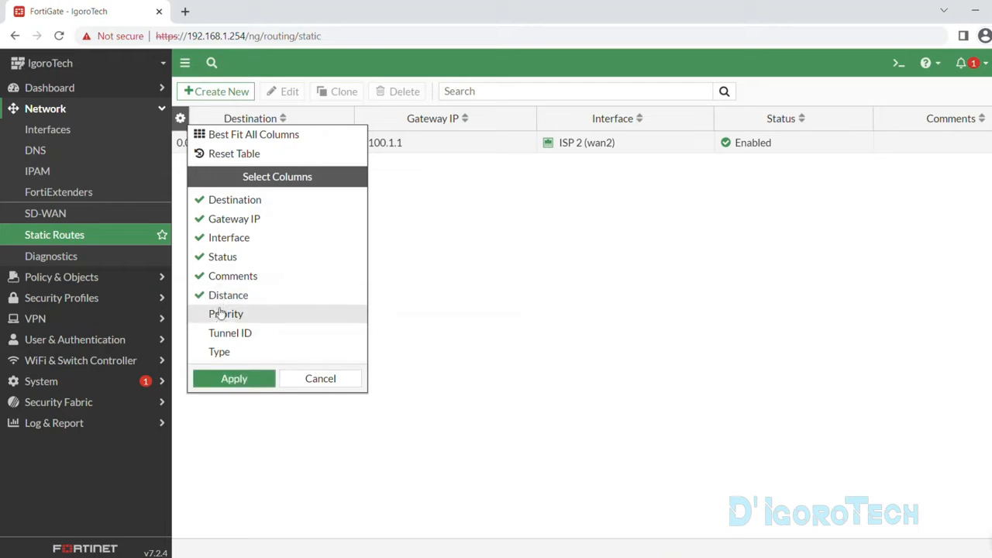
left_click(214, 314)
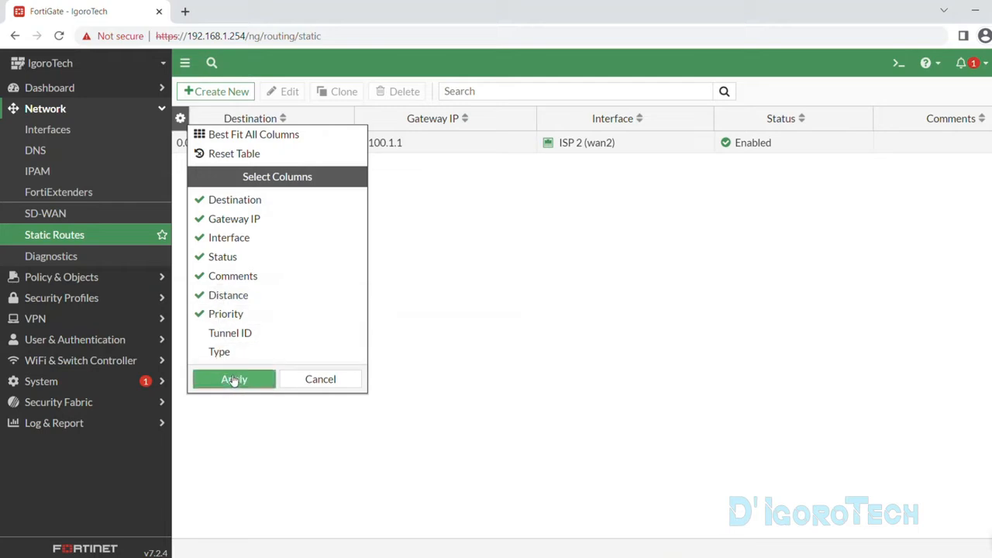
left_click(234, 381)
left_click(831, 147)
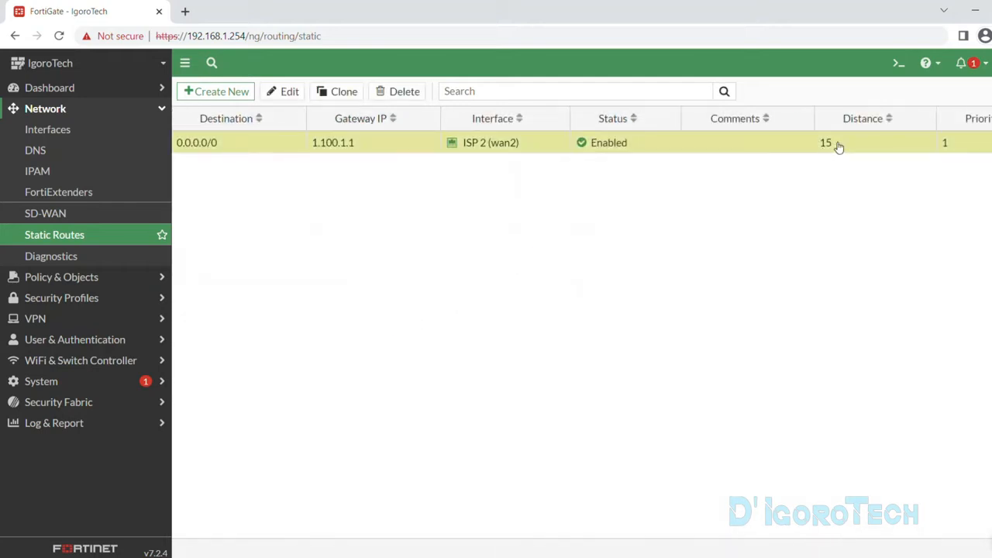
- Review the PPPoE settings of ISP 1 (wan1) on the Interfaces page and leave them without saving
left_click(65, 132)
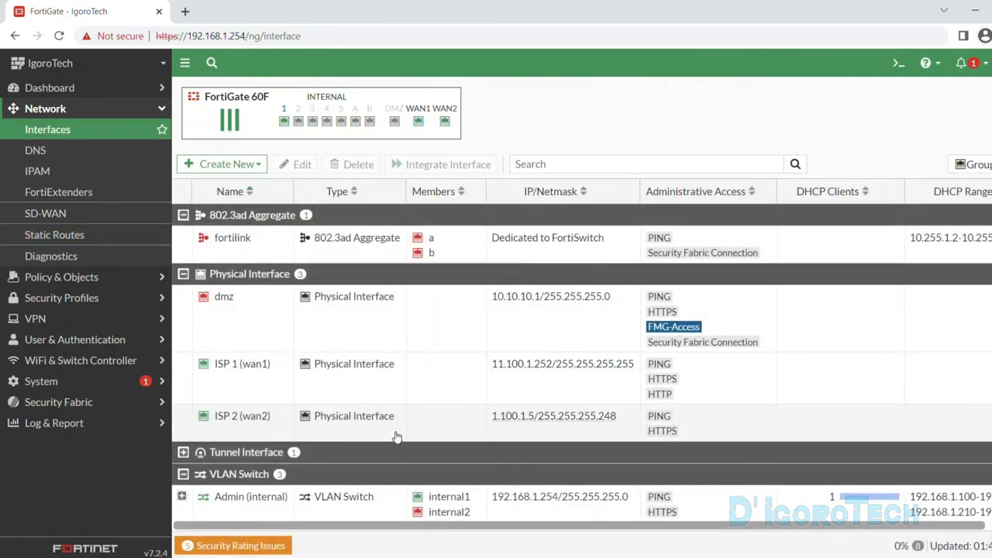
left_click(380, 432)
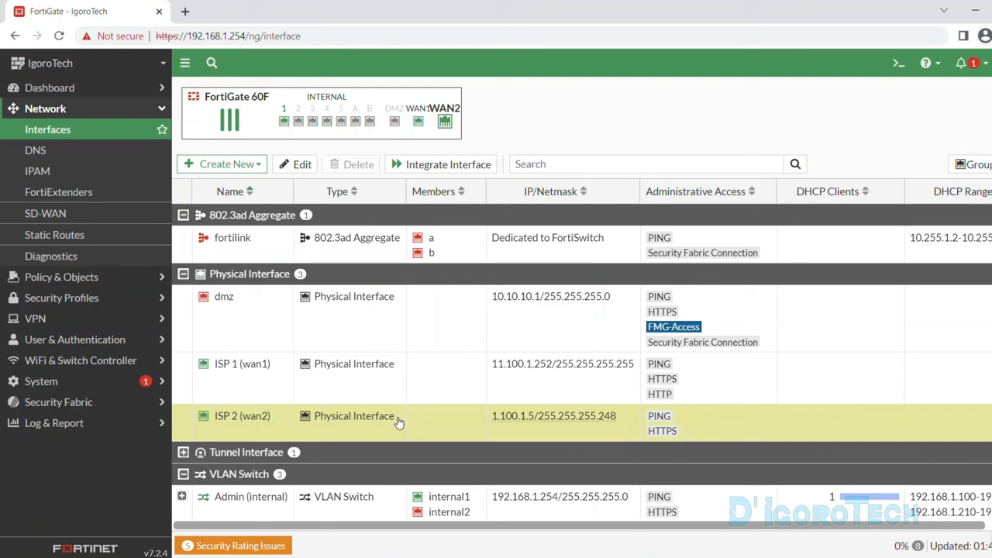
left_click(375, 394)
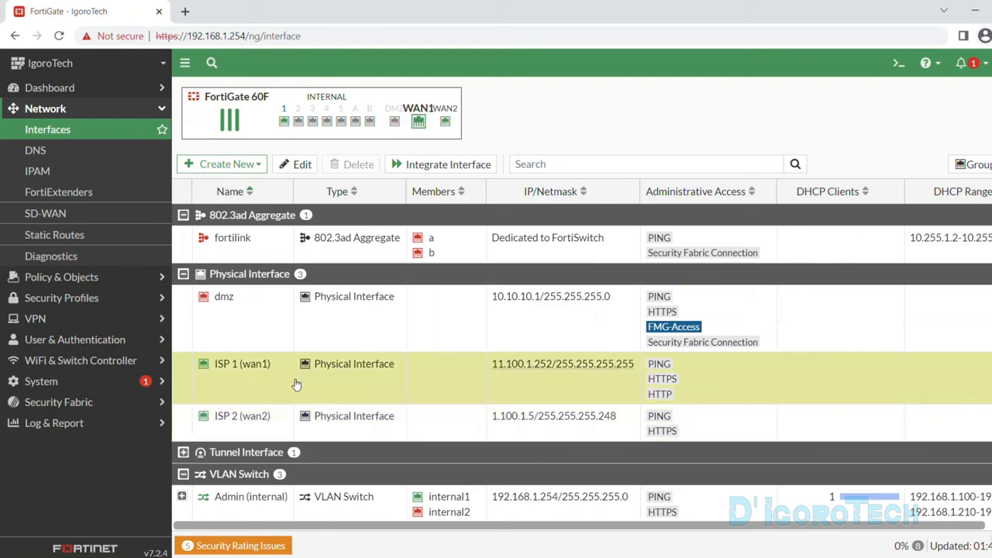
double_click(431, 376)
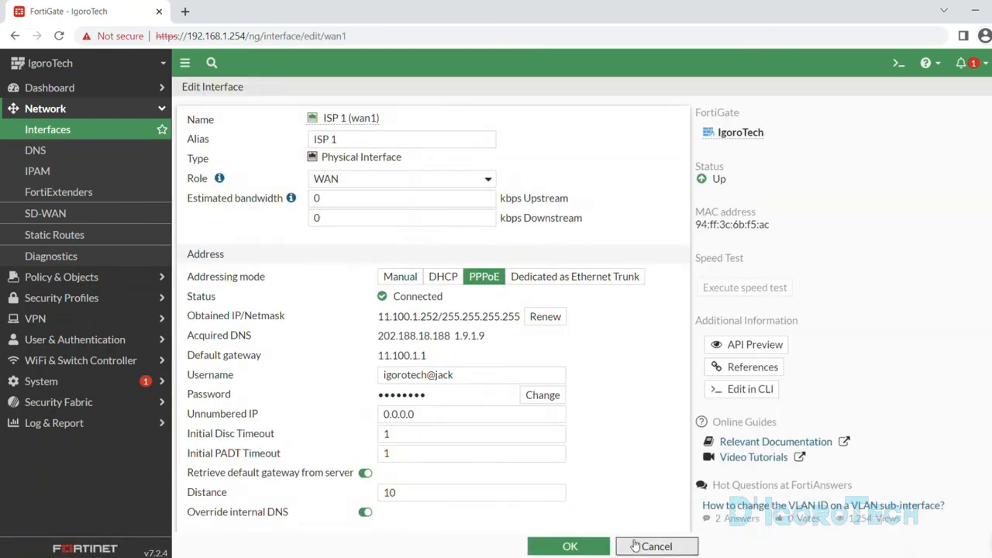
left_click(635, 546)
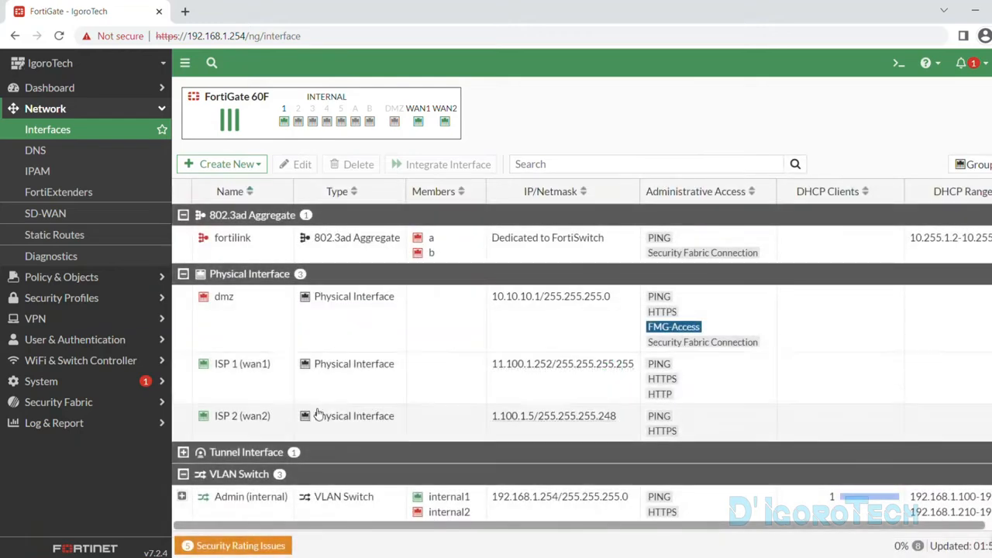
- Disable the ISP 1 (wan1) interface and check the status of ISP 1 and ISP 2 in the interface list
left_click(306, 382)
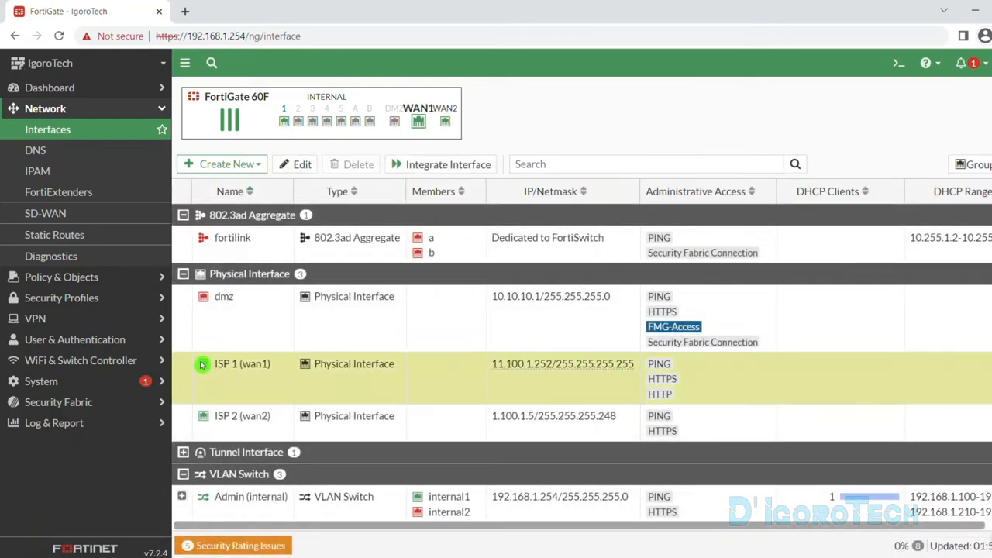
right_click(202, 364)
mouse_move(230, 371)
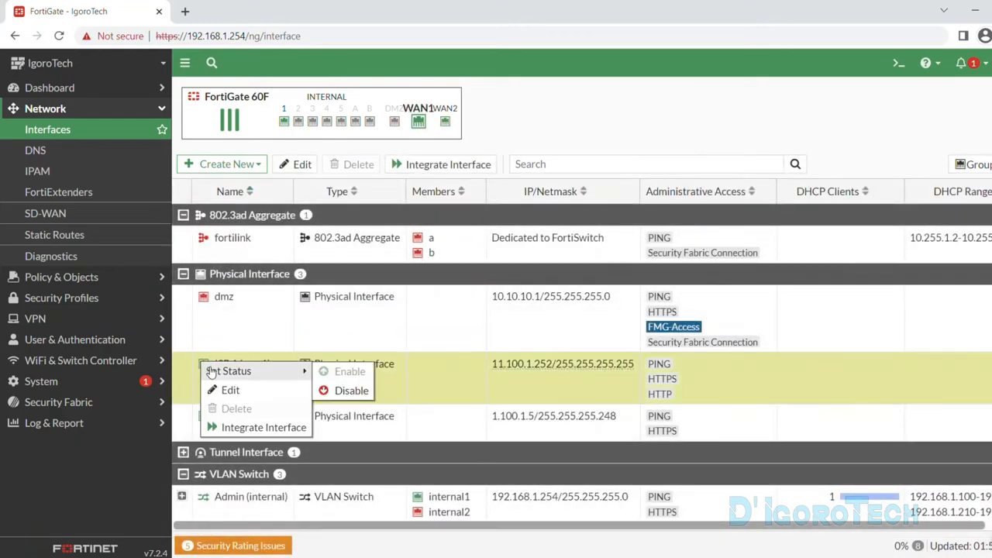
left_click(341, 393)
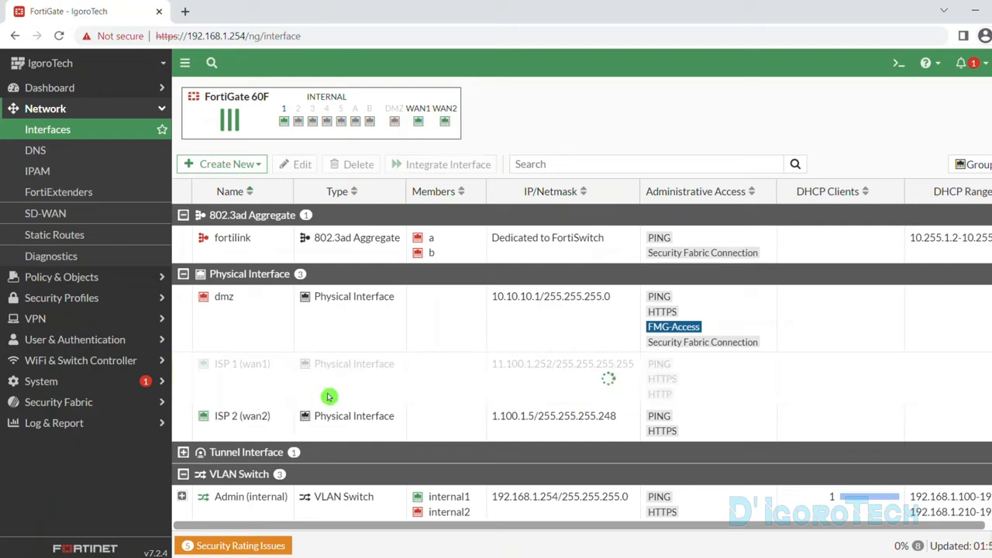
left_click(266, 379)
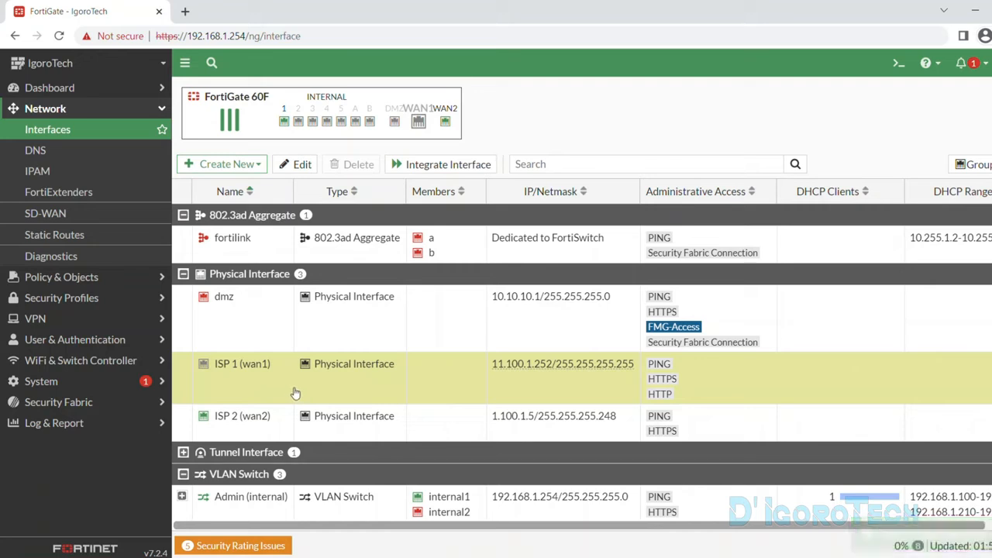
left_click(270, 429)
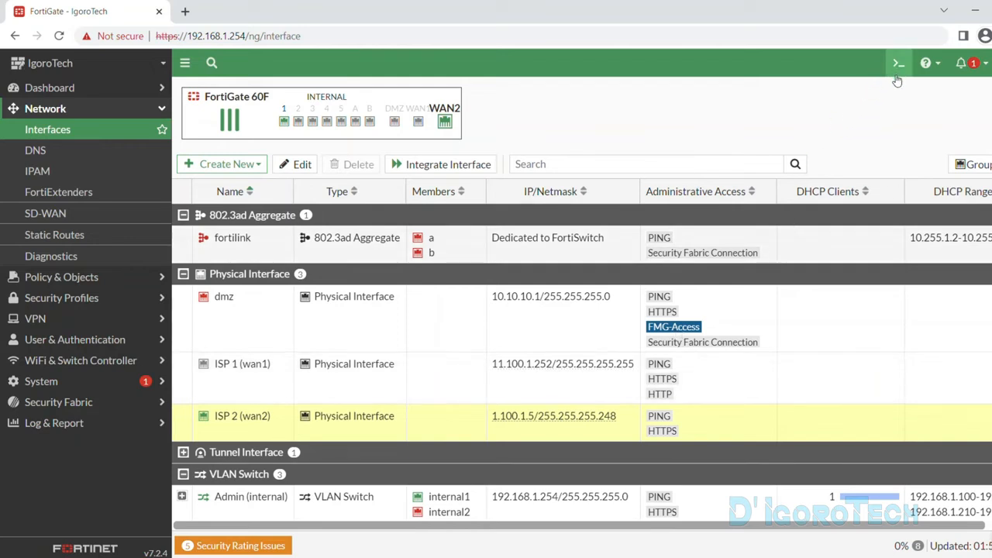
- Ping 8.8.8.8 and the gateway 1.100.1.1 from the CLI console to test ISP 2, and minimize the console
left_click(896, 65)
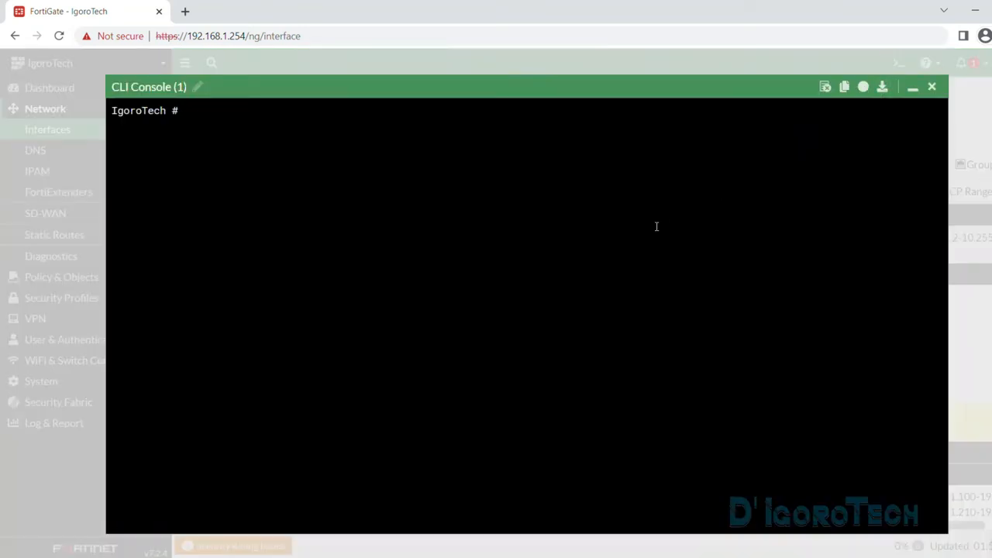
type("exe ping 8.8.8.8")
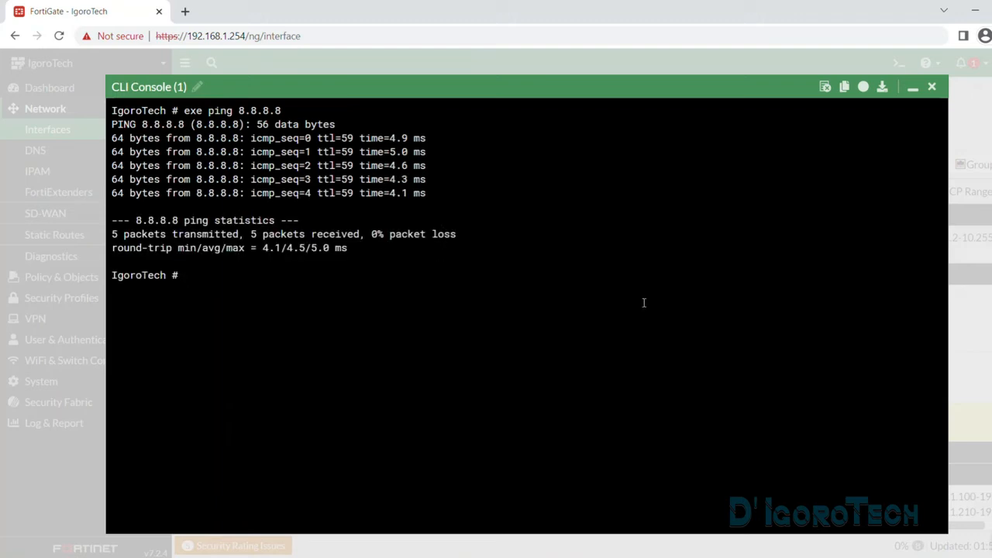
type("exe ping 1.100.1.1")
key("Return")
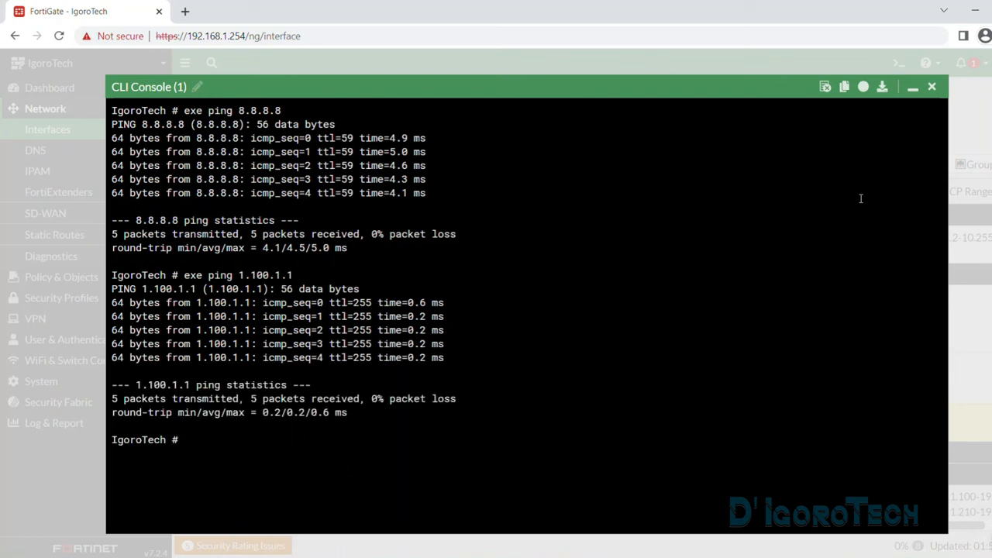
left_click(912, 87)
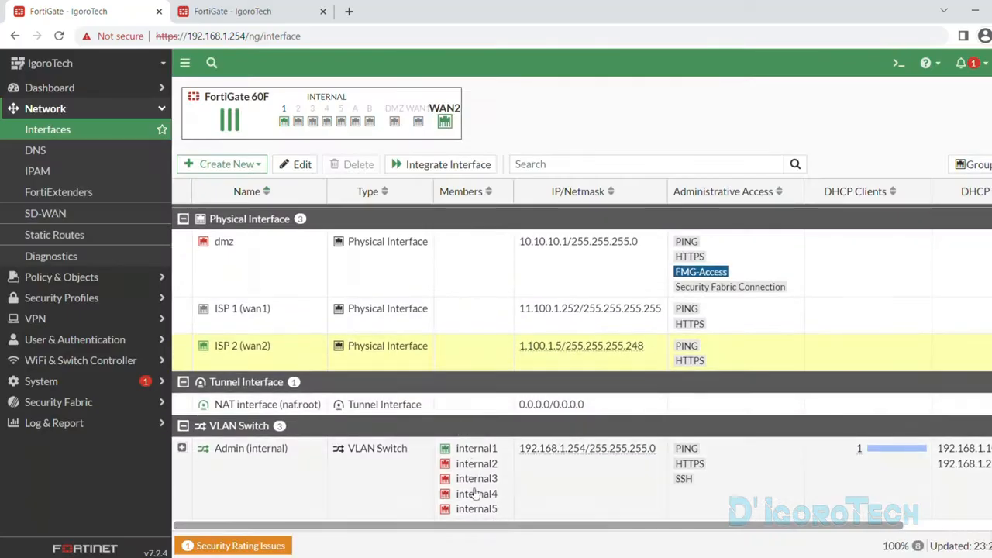
- Remove internal5 from the members of the Admin (internal) VLAN switch and save the interface
mouse_move(457, 515)
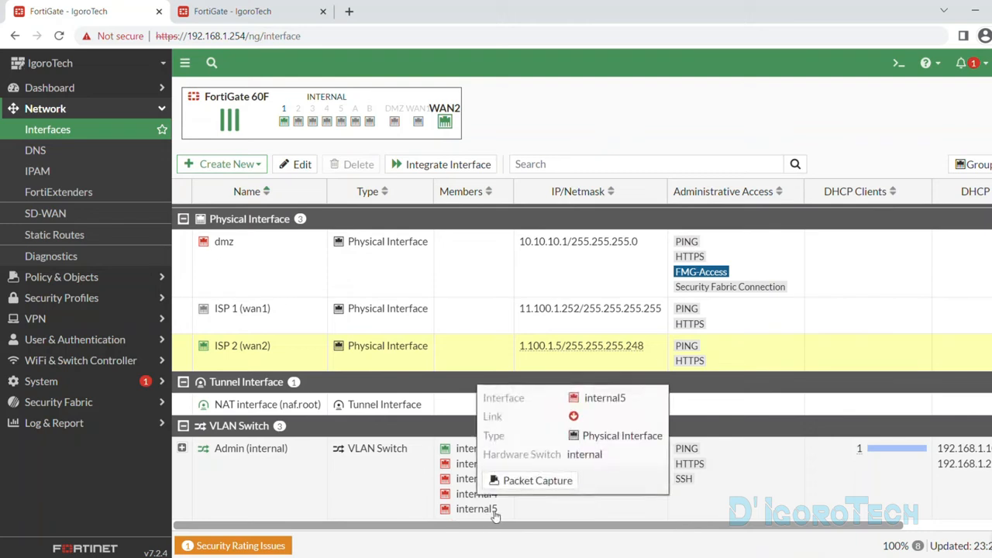
left_click_drag(496, 517, 454, 511)
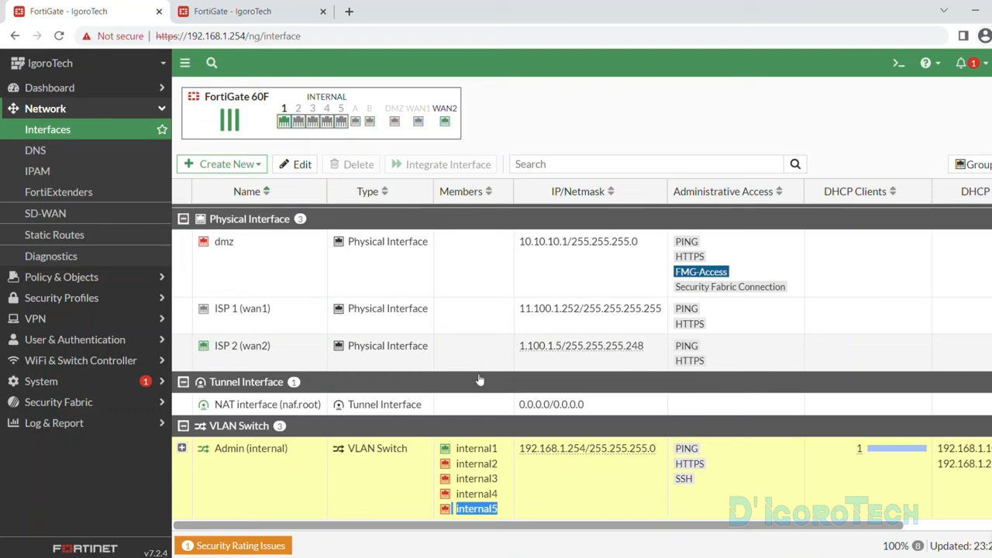
double_click(512, 499)
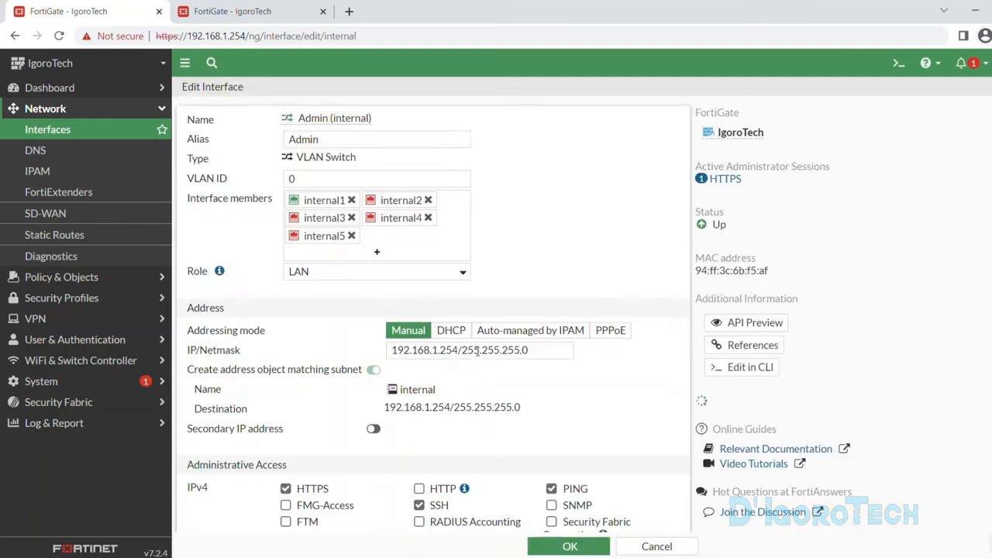
left_click(351, 236)
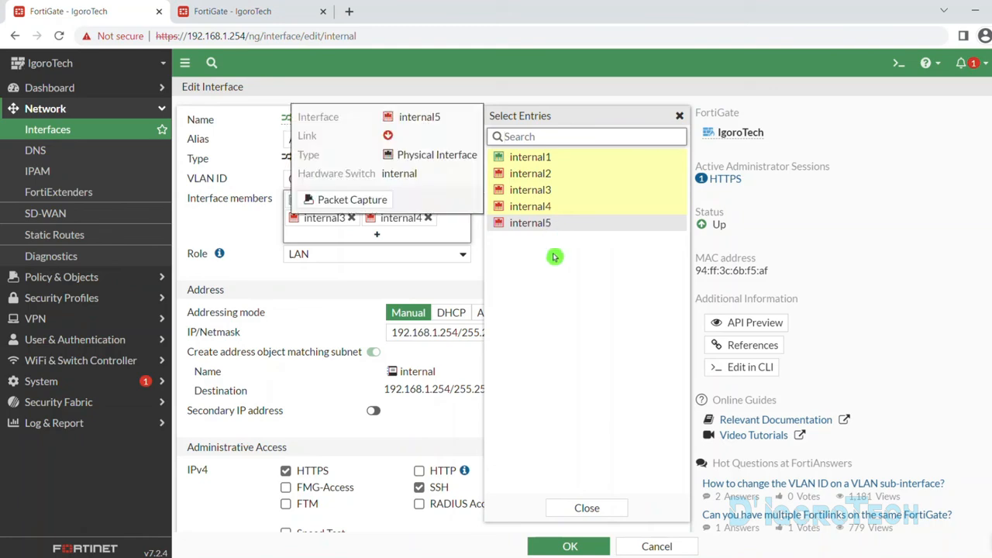
left_click(589, 509)
left_click(570, 546)
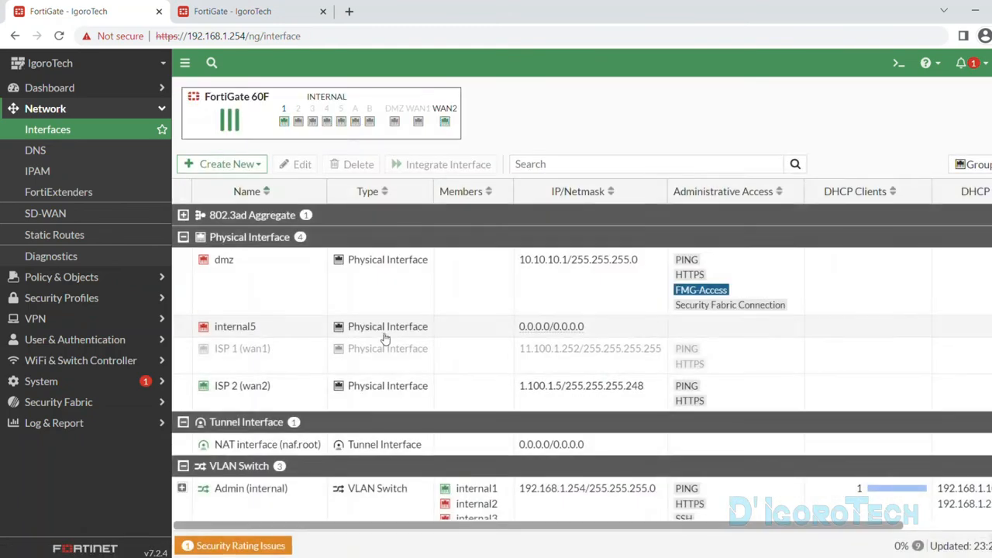
- Open the internal5 physical interface for editing and set its alias to ISP 3 and its role to WAN
left_click(448, 329)
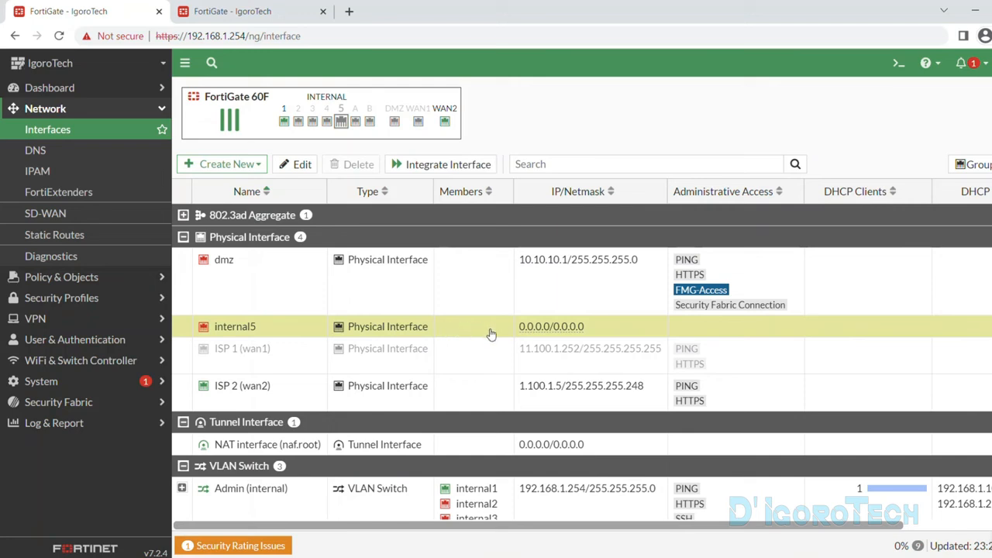
scroll(522, 409, "down", 1)
mouse_move(496, 515)
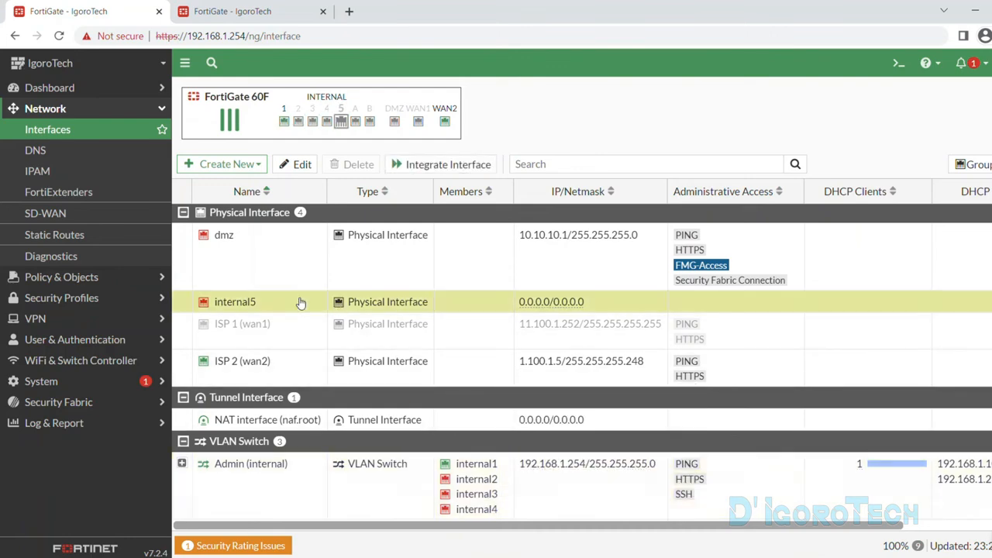
double_click(301, 302)
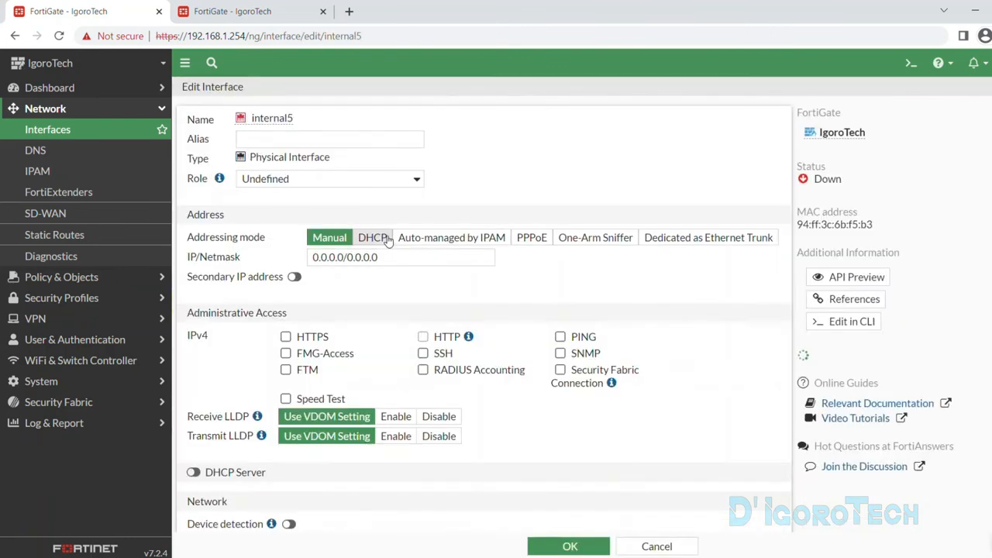
left_click(250, 143)
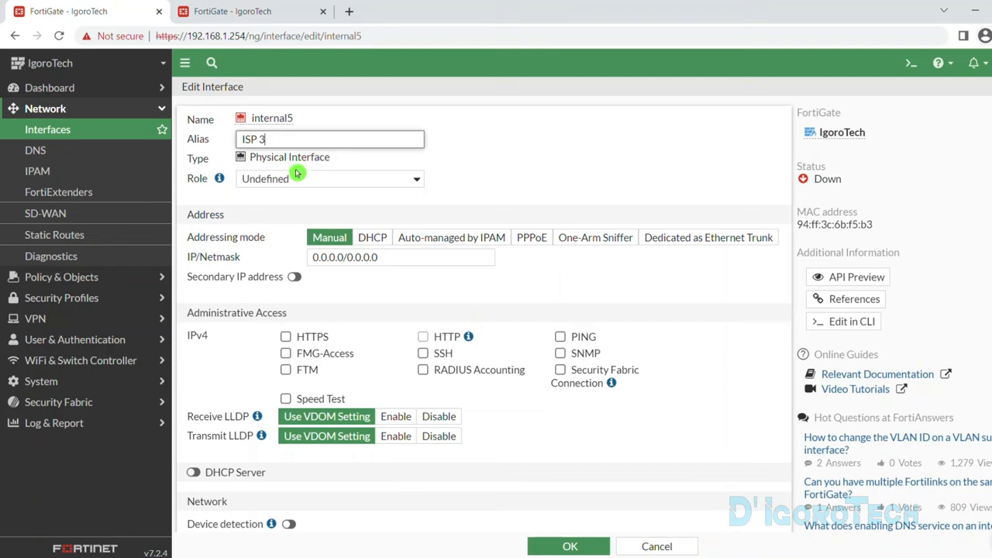
left_click(271, 183)
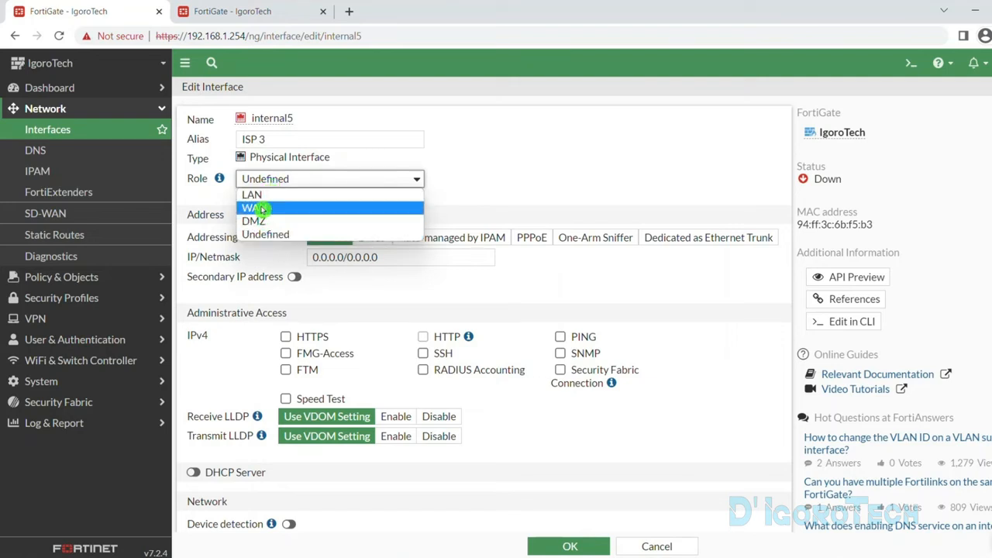
left_click(261, 209)
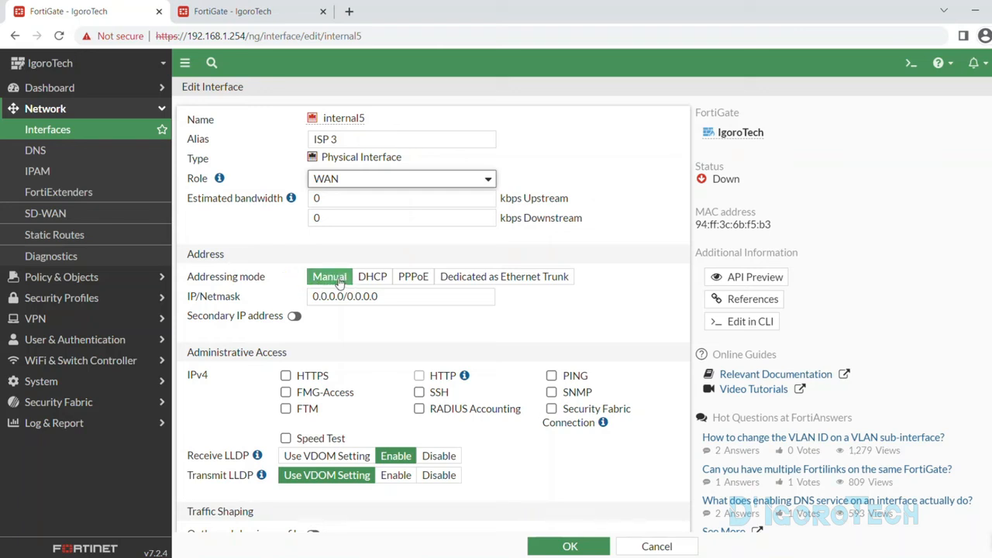
- Set the addressing mode of internal5 to DHCP with a distance of 20
scroll(341, 264, "down", 1)
left_click(372, 185)
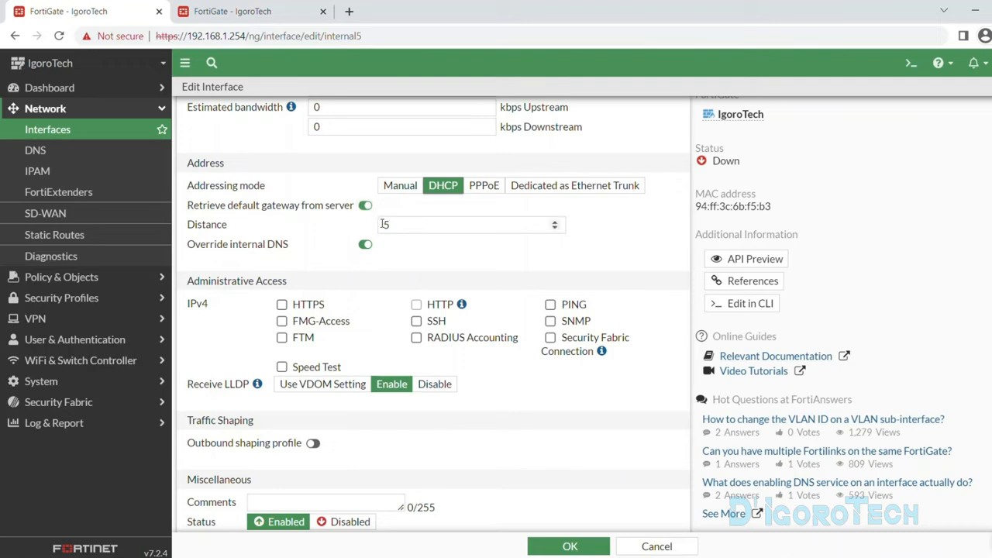
left_click(384, 224)
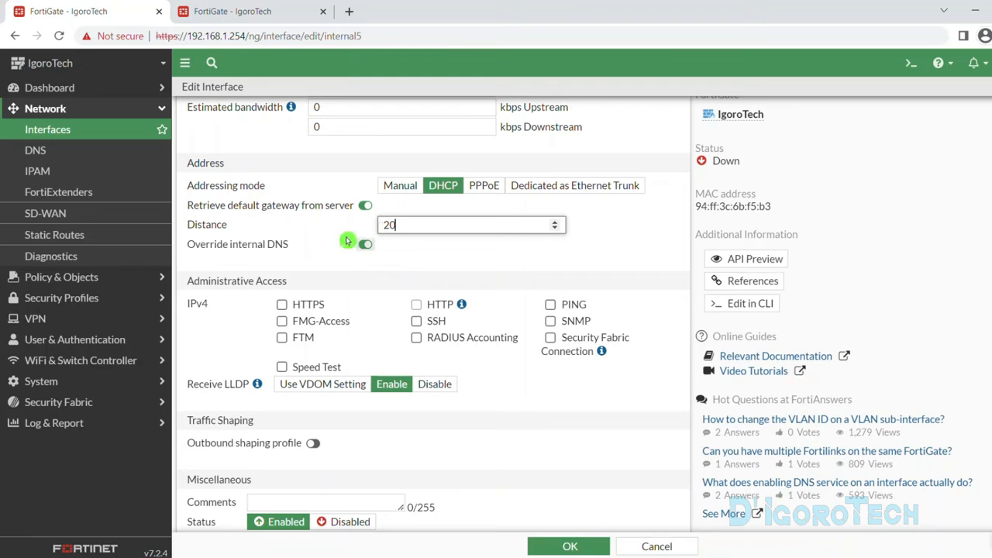
left_click(351, 230)
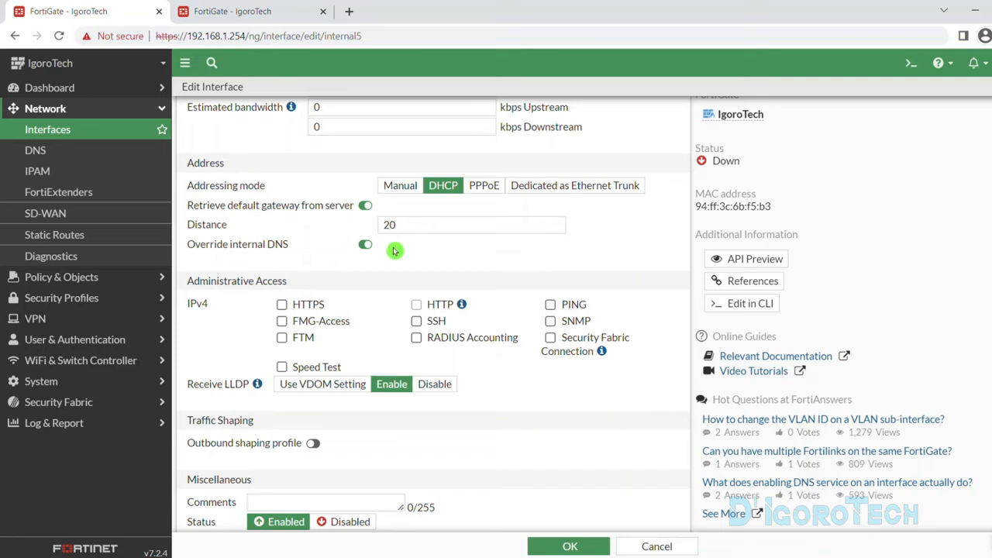
- Allow HTTPS and PING administrative access on internal5, enter the comment DHCP, and save the interface
left_click(282, 304)
left_click(416, 304)
left_click(417, 304)
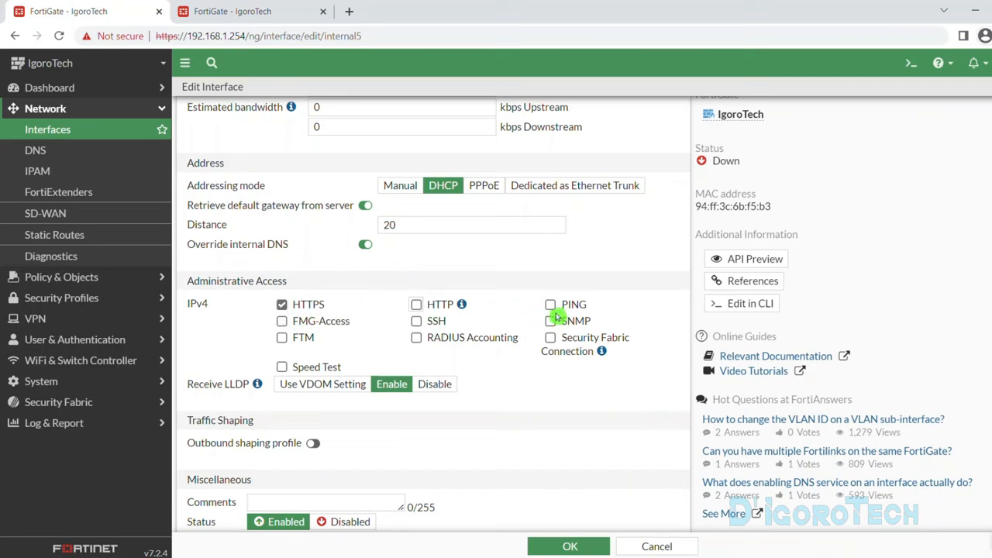
left_click(549, 306)
scroll(516, 325, "down", 1)
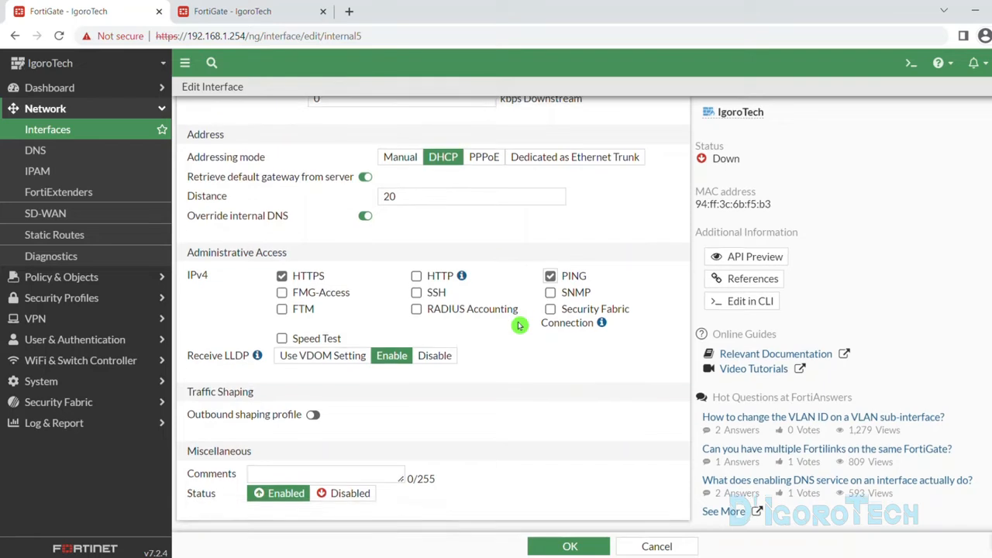
left_click(305, 470)
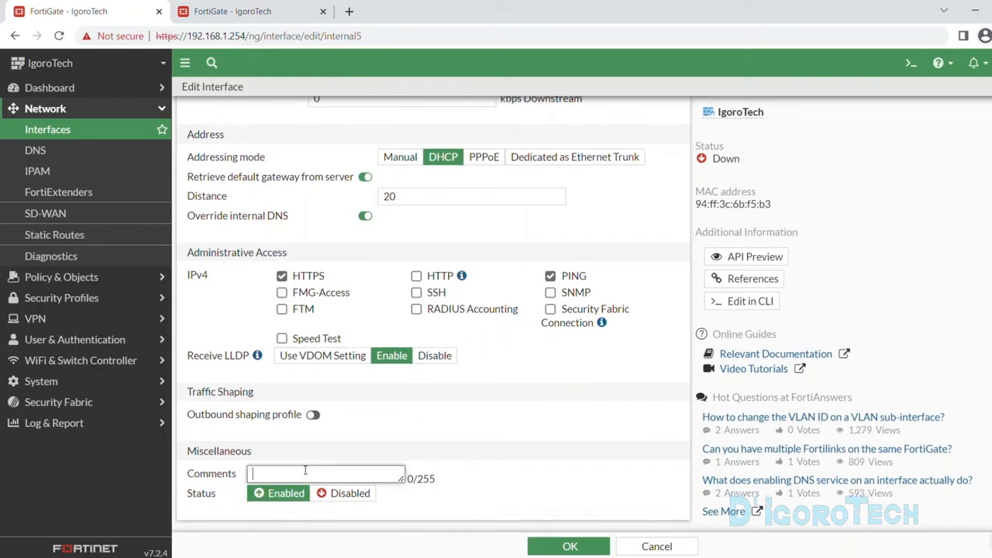
type("DHCP")
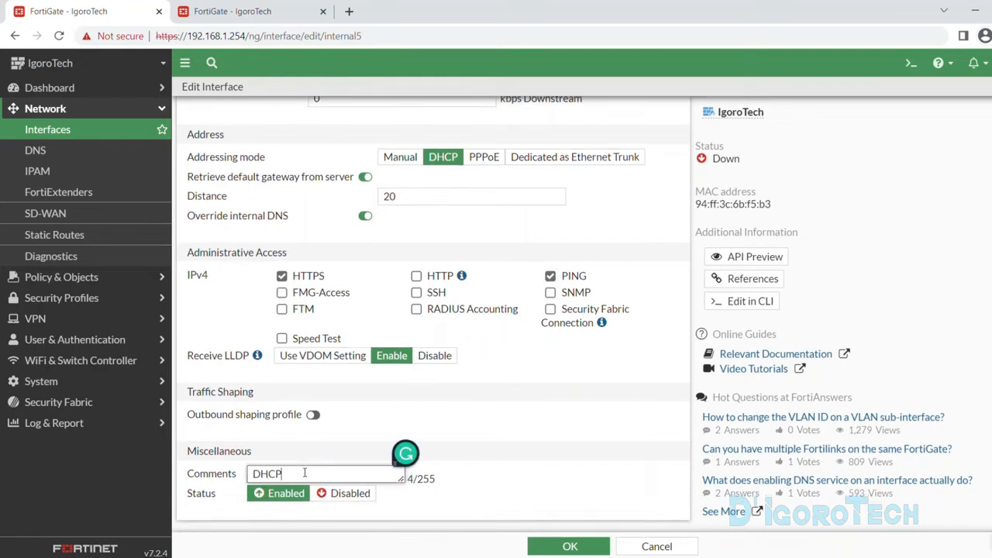
left_click(571, 545)
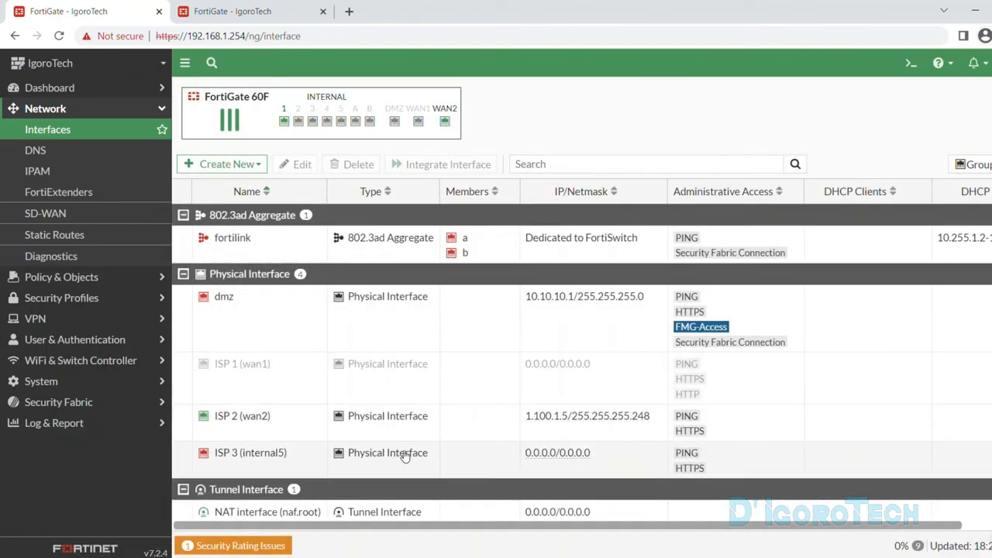
- Reload the interface list, open ISP 3 (internal5), and check its DHCP status and obtained IP address
left_click(261, 468)
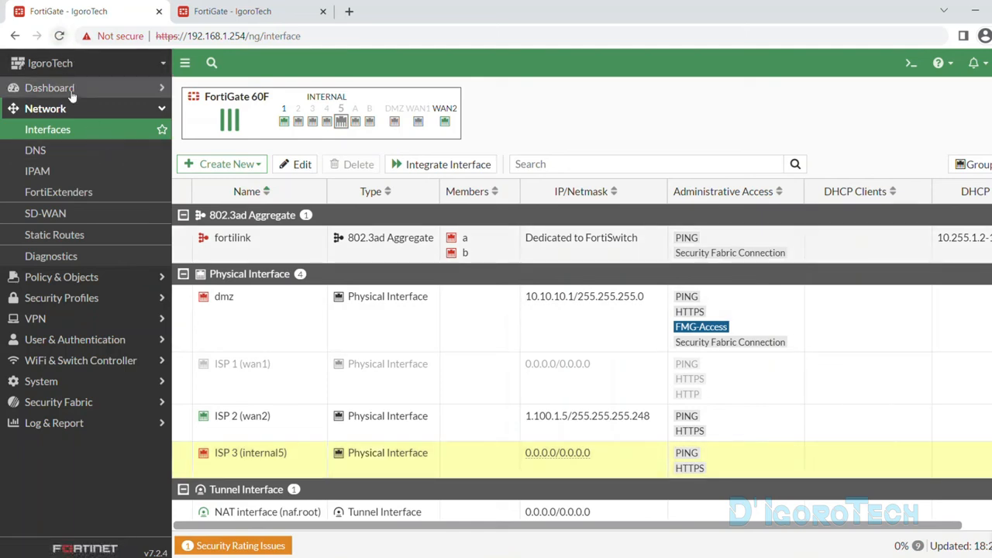
left_click(76, 128)
left_click(319, 452)
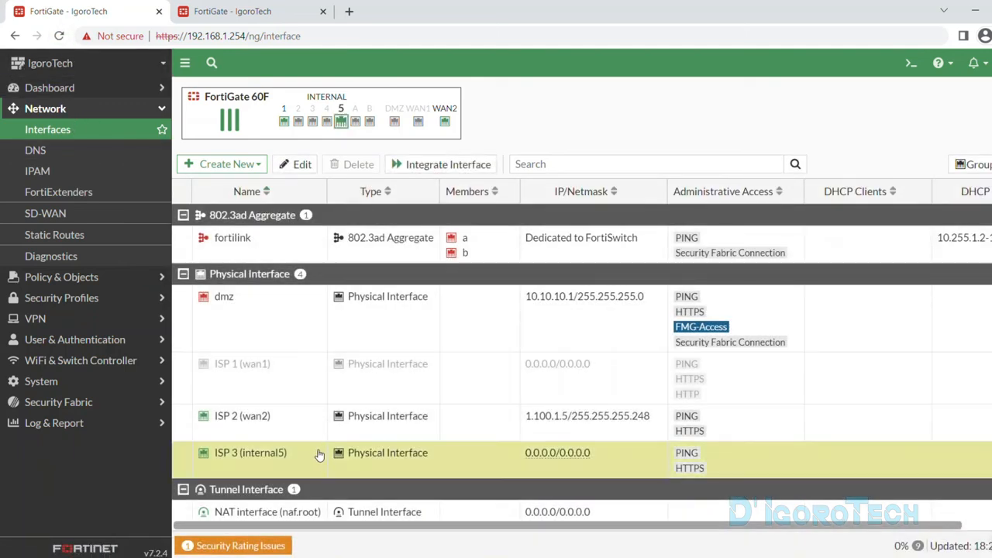
double_click(319, 453)
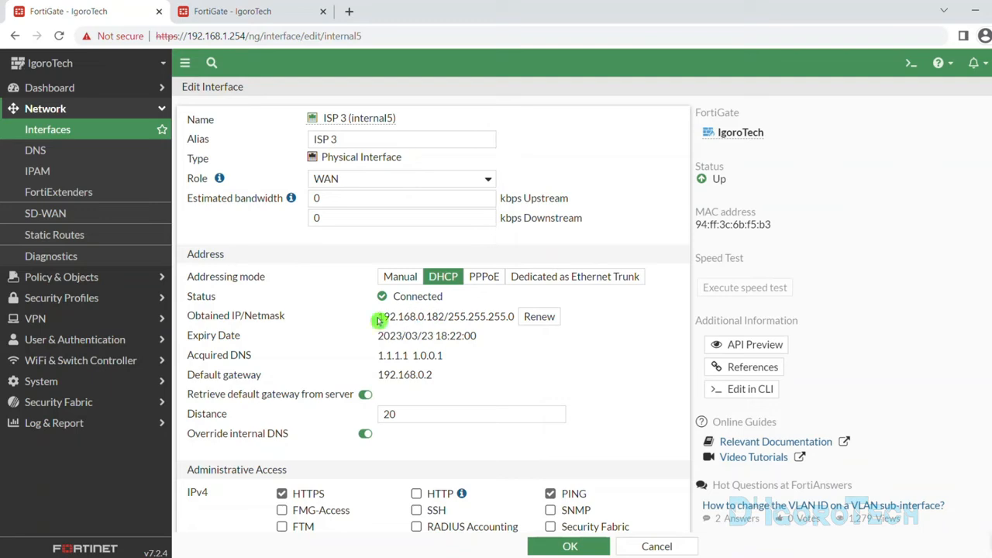
left_click_drag(379, 317, 515, 318)
left_click(437, 318)
left_click(503, 336)
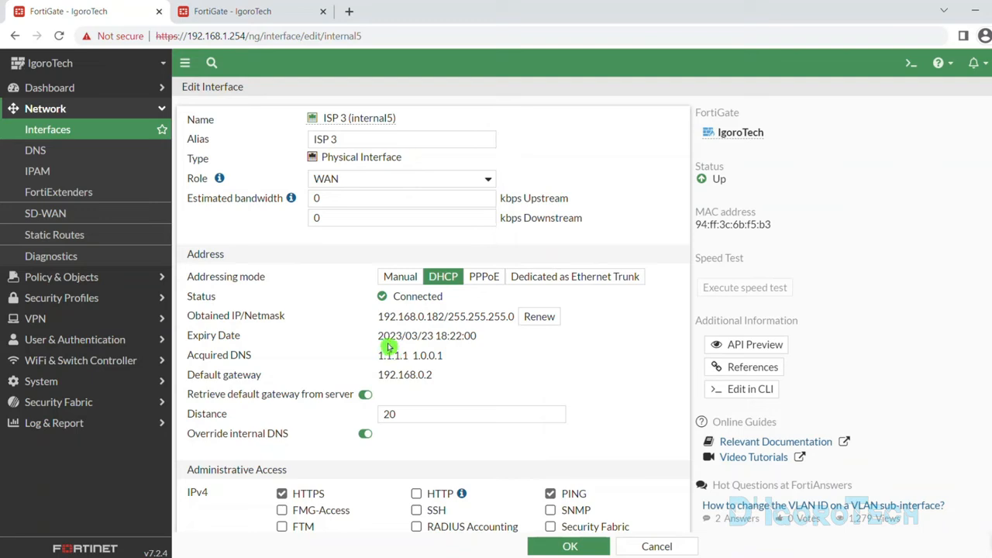
- Review the lease expiry date, acquired DNS servers and default gateway of ISP 3
left_click_drag(377, 335, 478, 335)
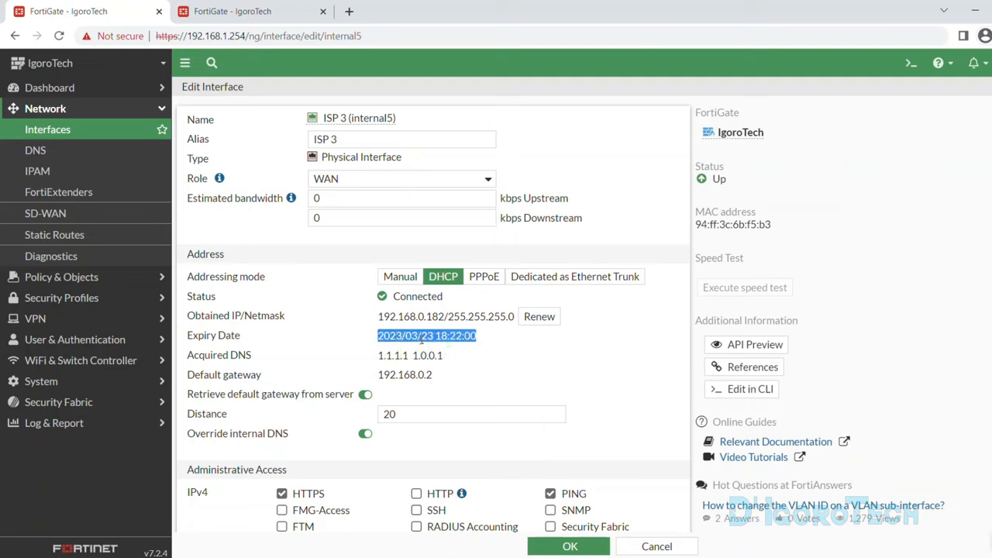
left_click(372, 358)
left_click_drag(372, 358, 443, 356)
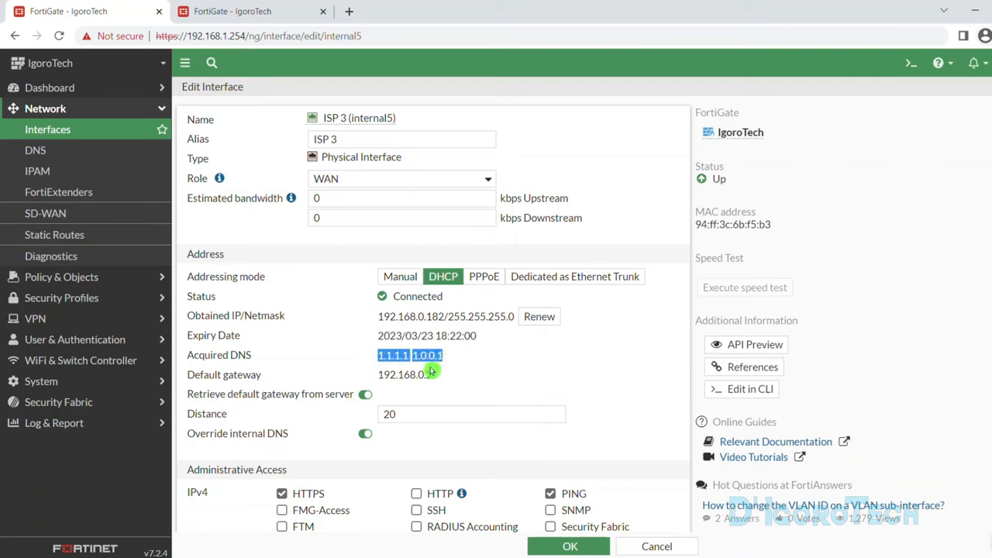
left_click(378, 379)
left_click_drag(377, 379, 436, 379)
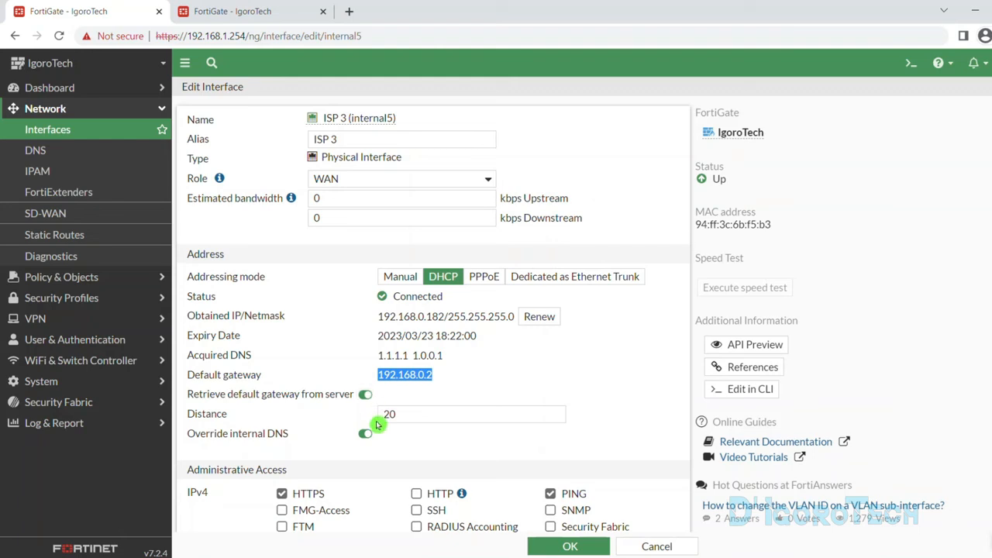
- Check the static routes table in the other browser tab, then return to the ISP 3 settings, review the comment, and save
left_click(233, 11)
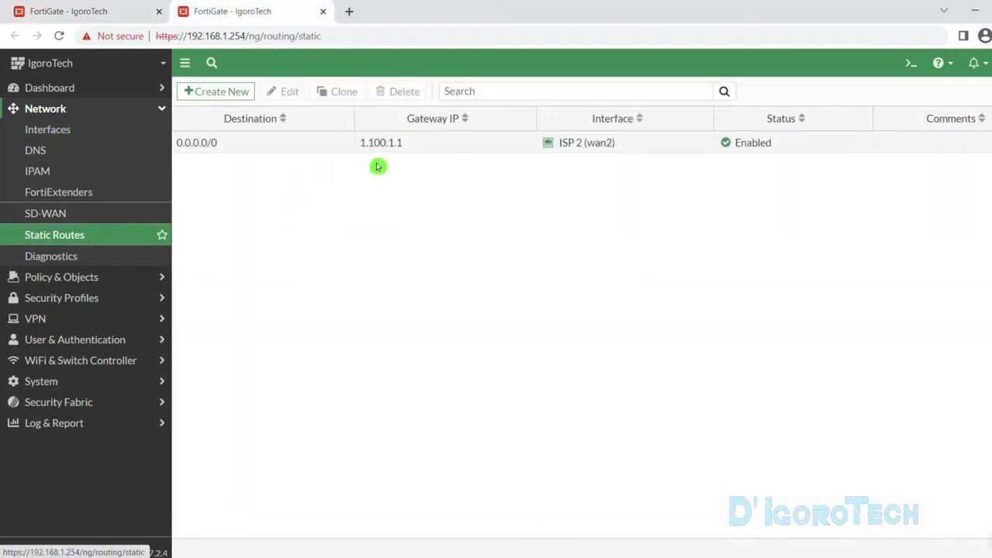
left_click(148, 10)
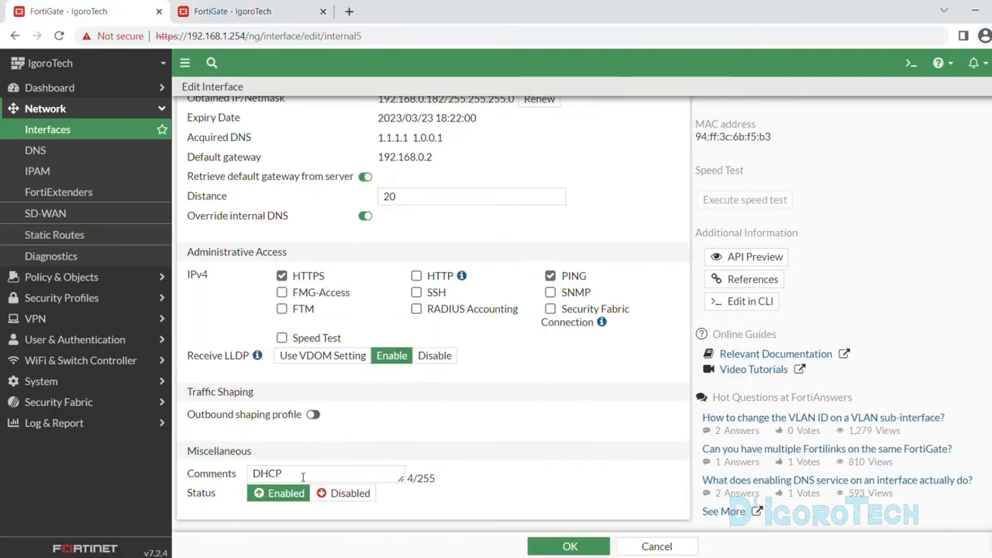
double_click(302, 477)
left_click(570, 546)
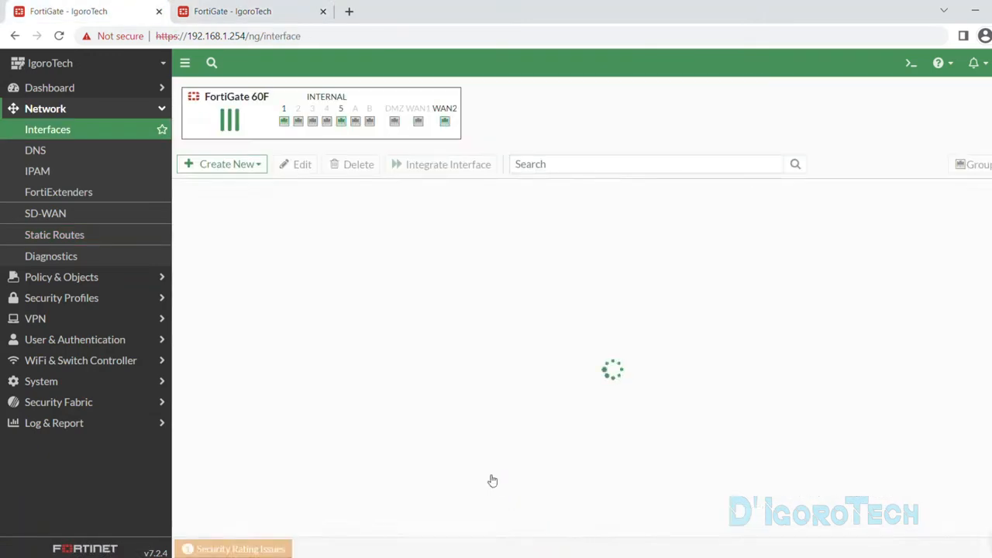
- Add the Description column to the interfaces table and check the description of ISP 3 (internal5)
left_click(180, 191)
scroll(248, 411, "down", 2)
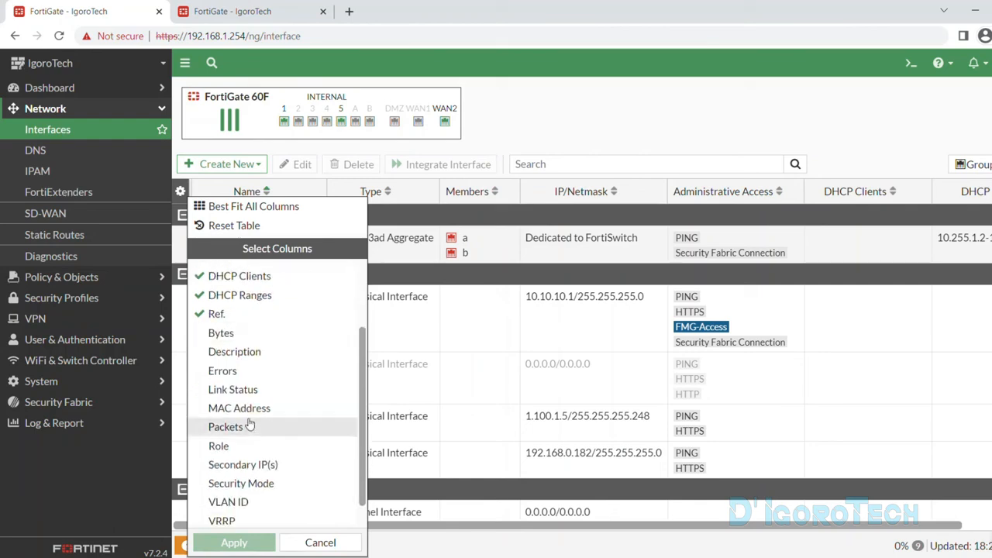
scroll(224, 352, "down", 1)
left_click(228, 328)
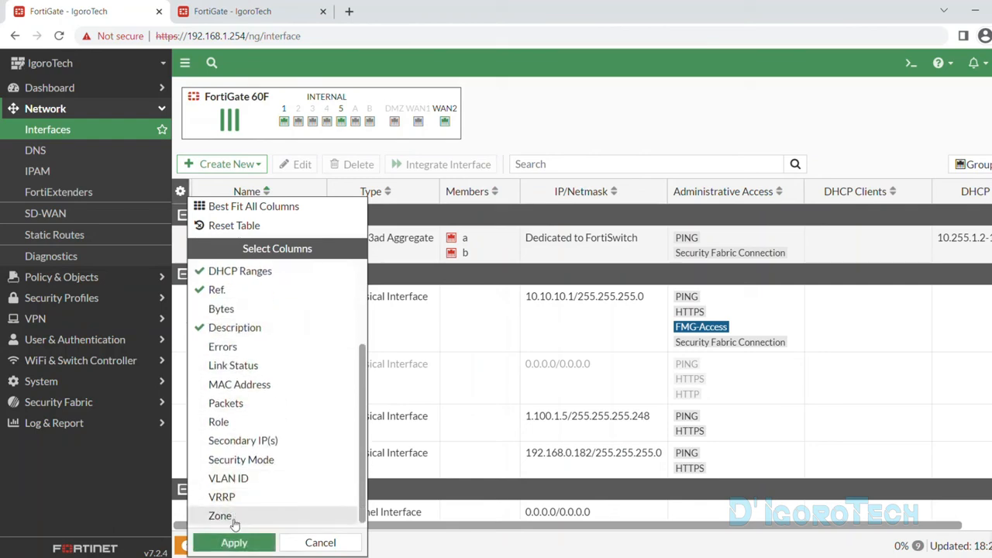
left_click(234, 542)
left_click(296, 470)
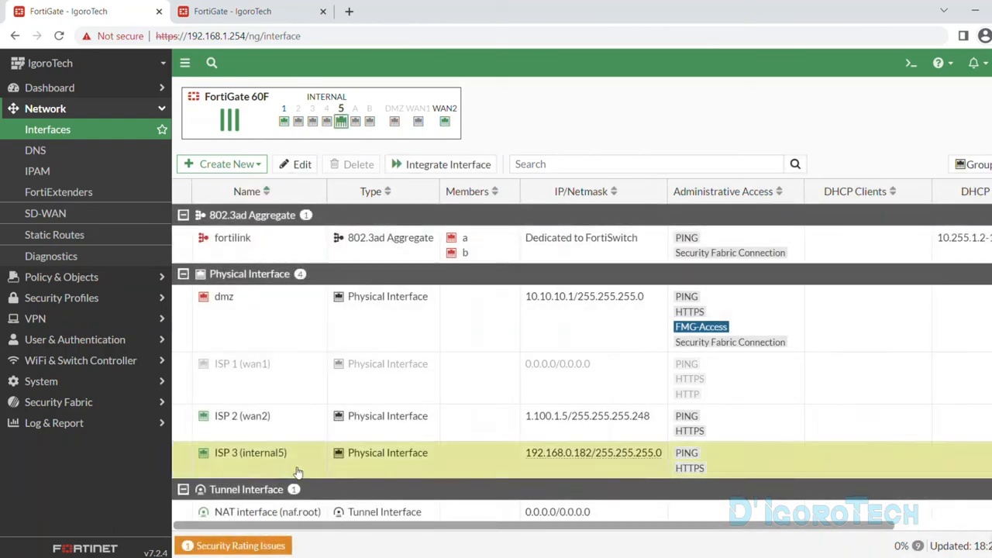
left_click_drag(354, 527, 586, 527)
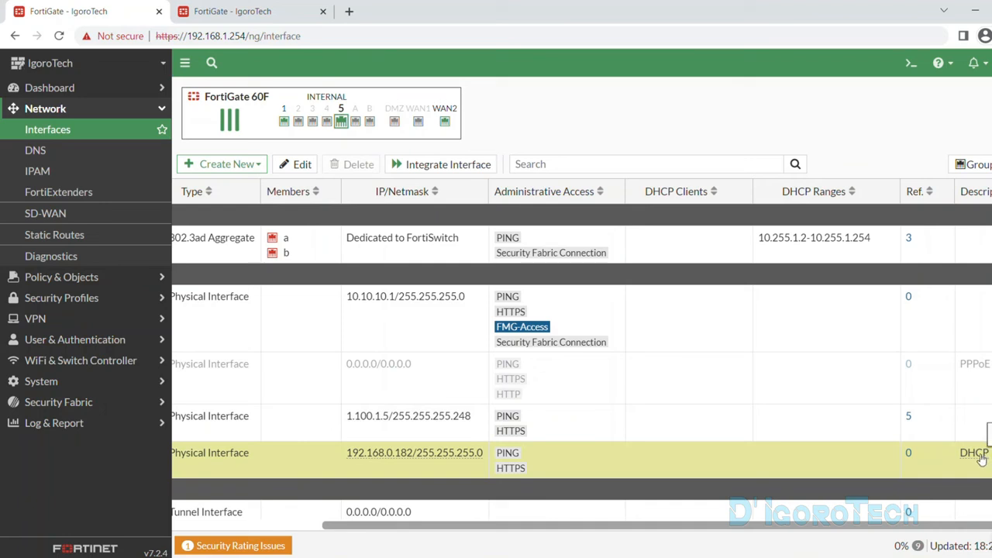
left_click_drag(786, 531, 632, 533)
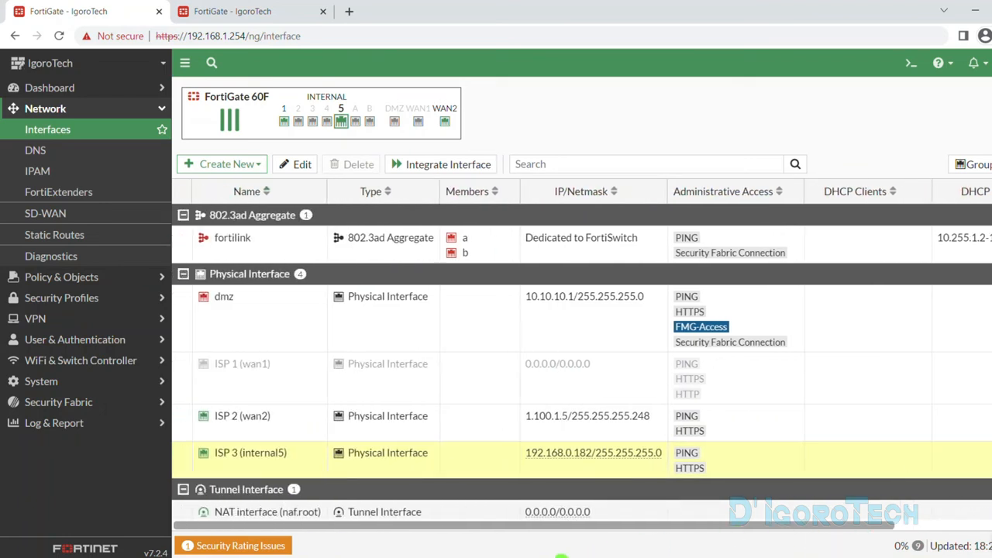
- Disable the ISP 2 (wan2) interface so that only ISP 3 (internal5) stays active, and select ISP 3
left_click(270, 419)
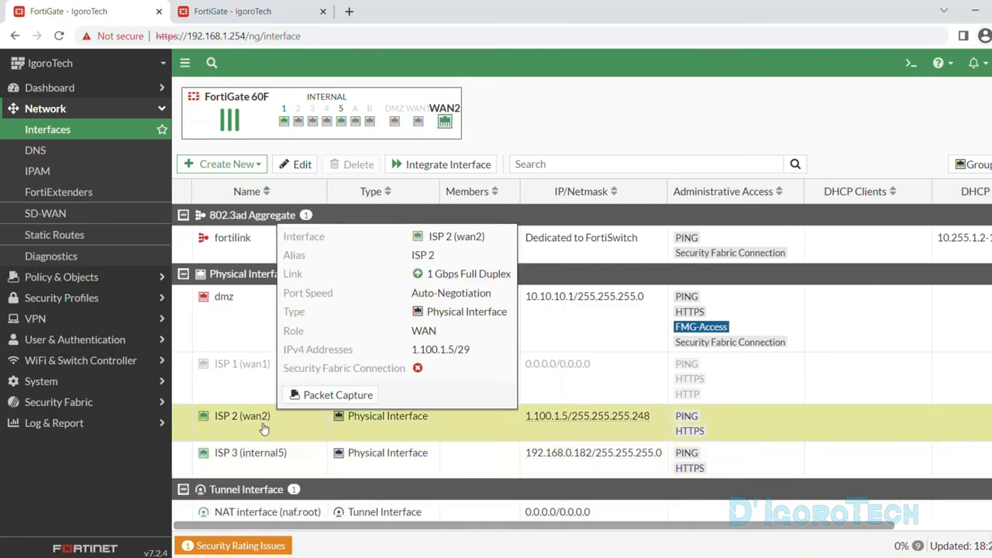
right_click(259, 423)
mouse_move(323, 434)
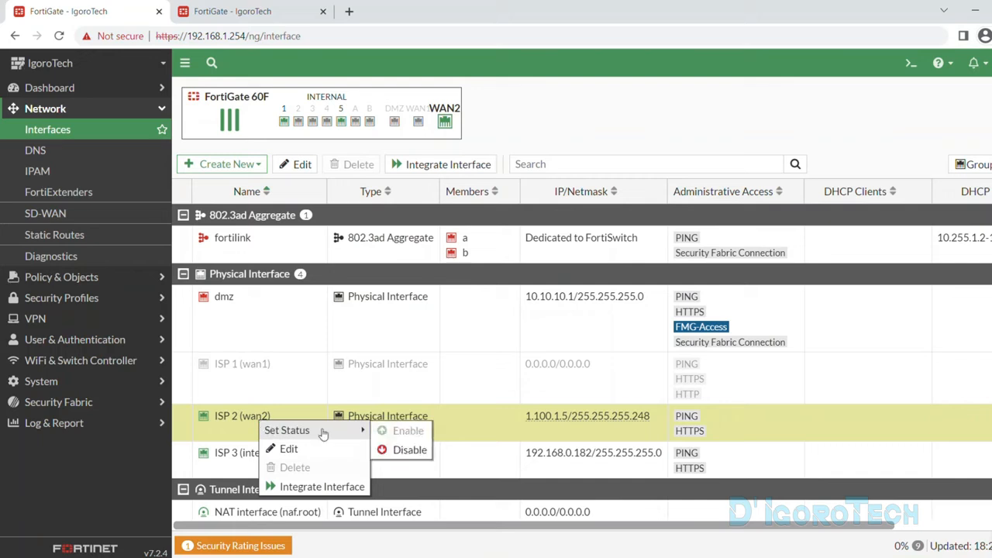
left_click(409, 449)
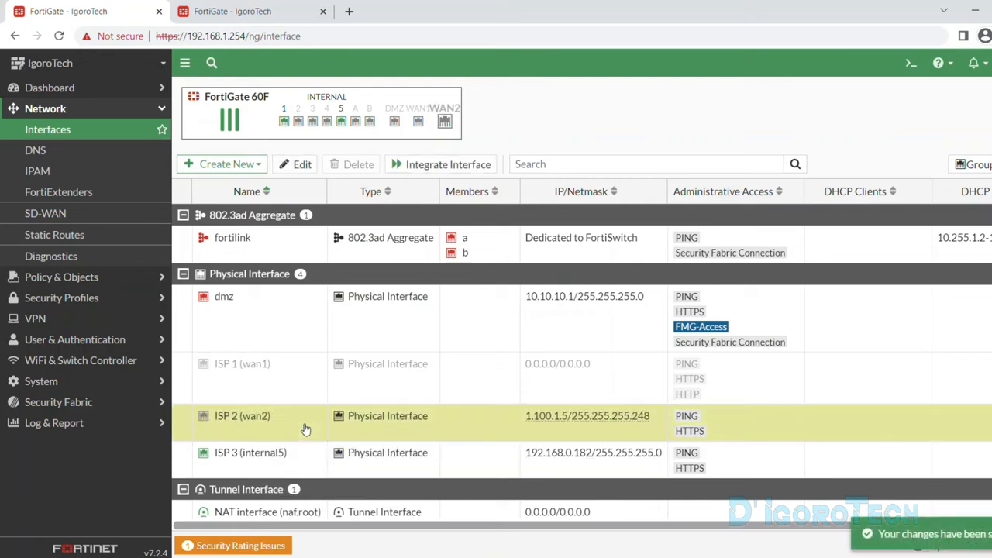
left_click(309, 465)
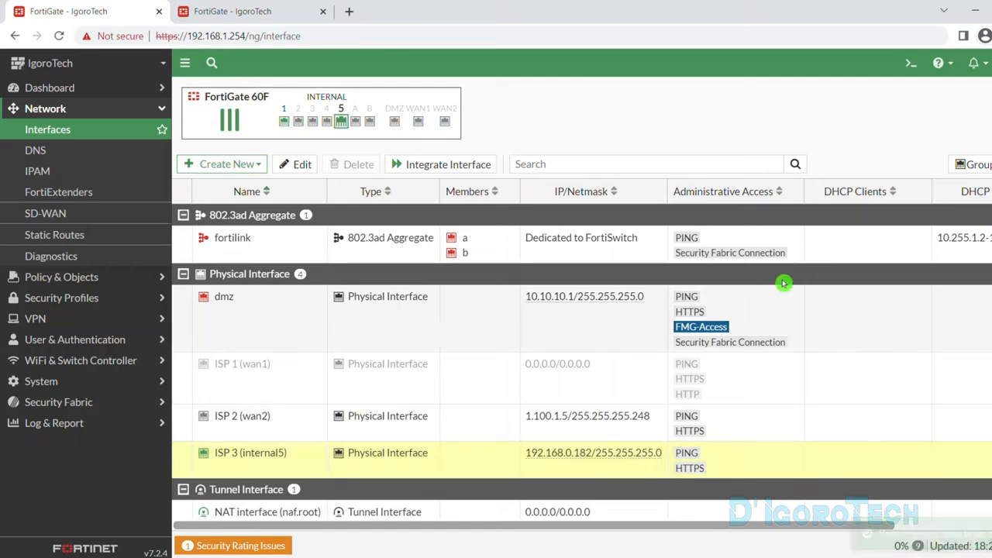
left_click(910, 63)
type("exe ping")
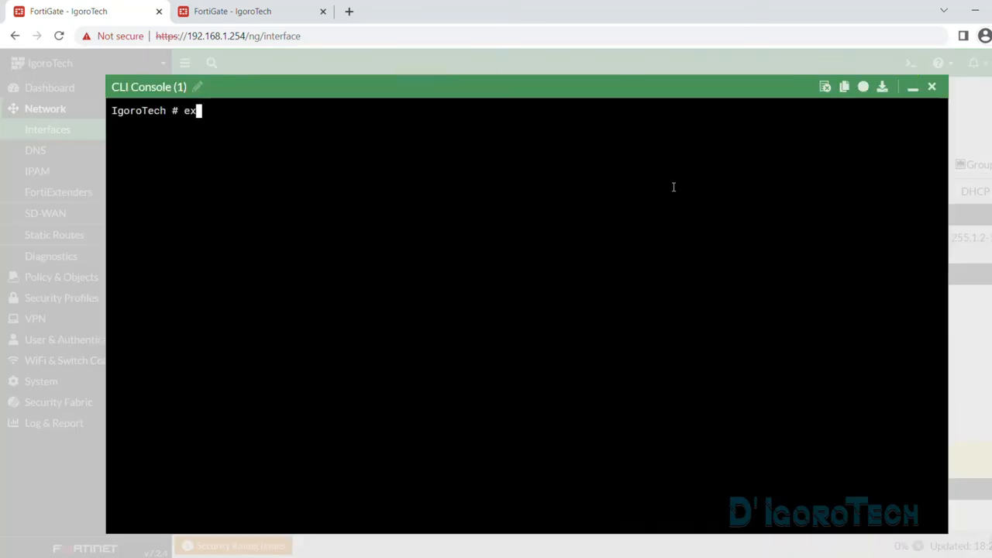
left_click(931, 87)
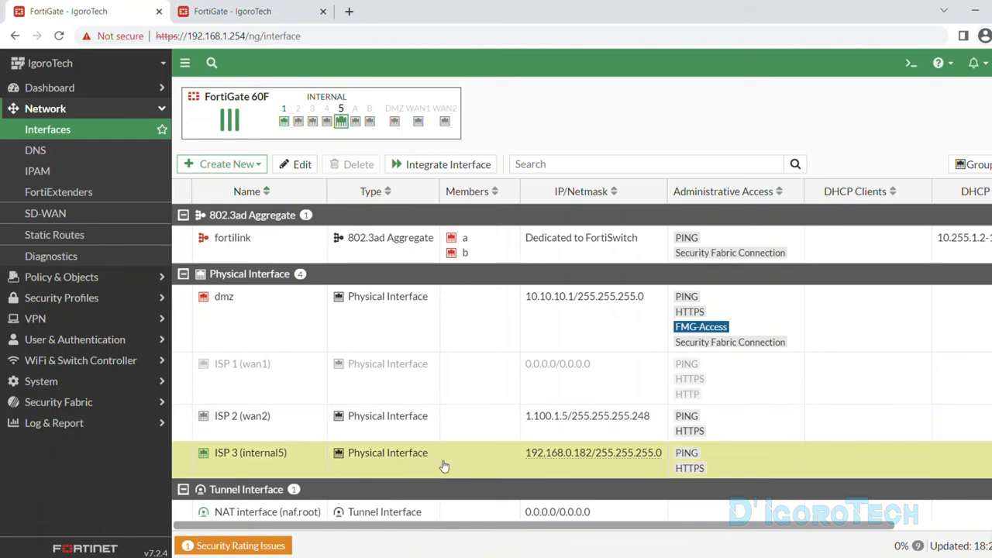
- Look up the default gateway in the ISP 3 (internal5) settings and ping 192.168.0.2 from the CLI console
double_click(444, 466)
left_click_drag(433, 284, 380, 284)
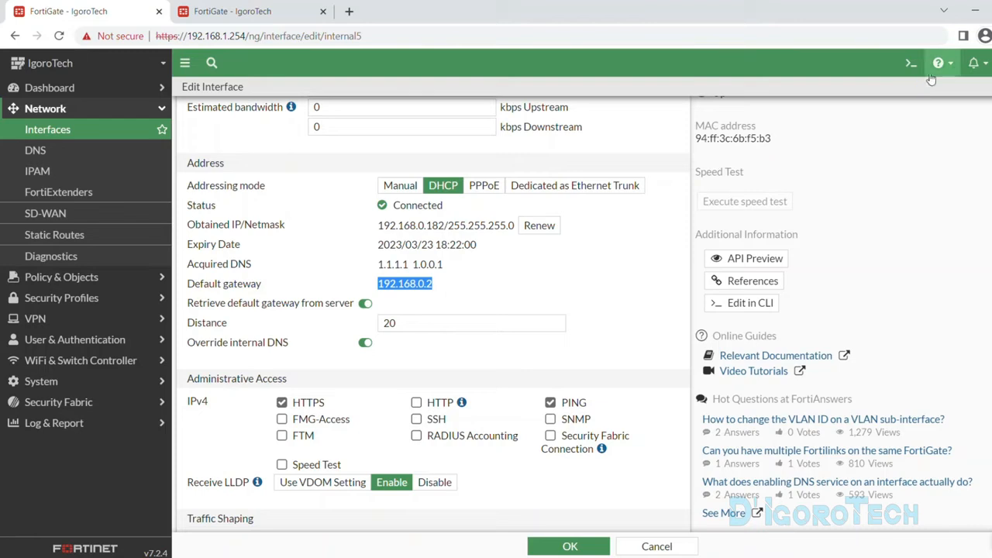
left_click(910, 62)
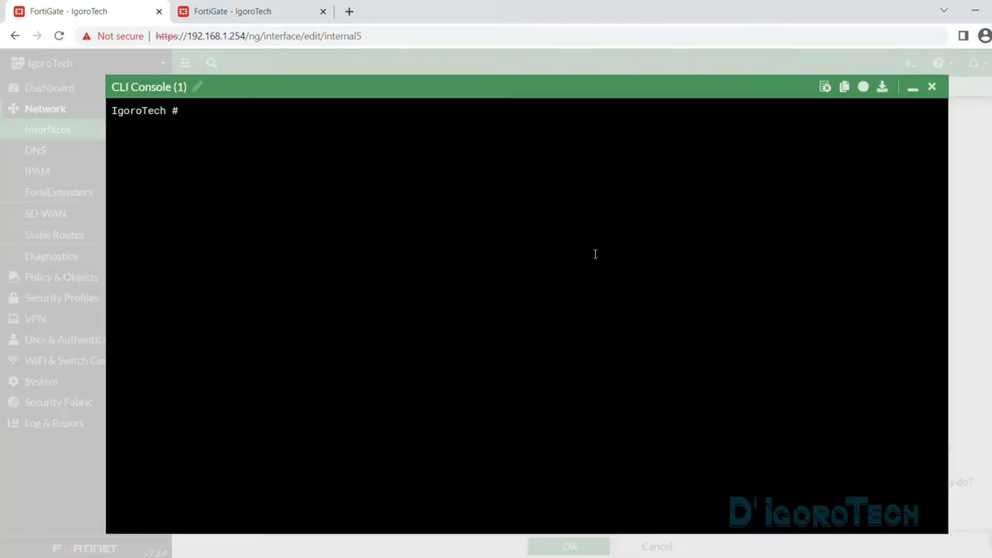
type("exe ping 192.168.0.2")
key("Return")
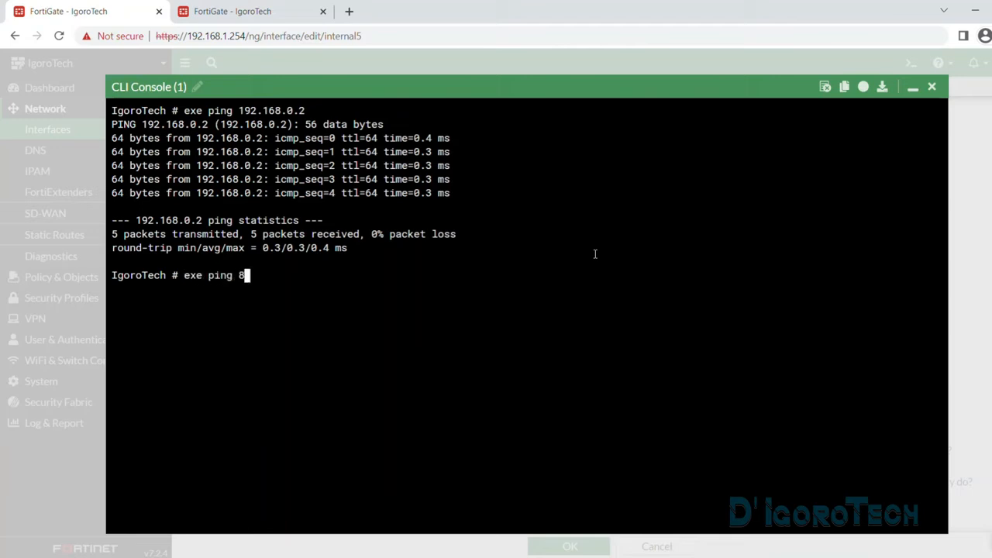
- Ping 8.8.8.8 from the CLI console, and leave the console and the ISP 3 settings without saving
type(".8.8.8")
key("Return")
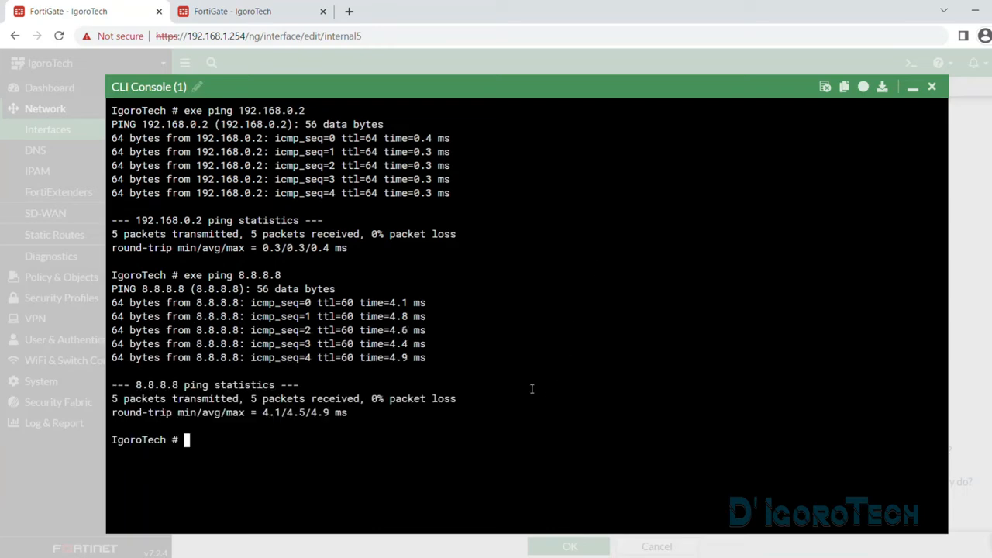
left_click(905, 92)
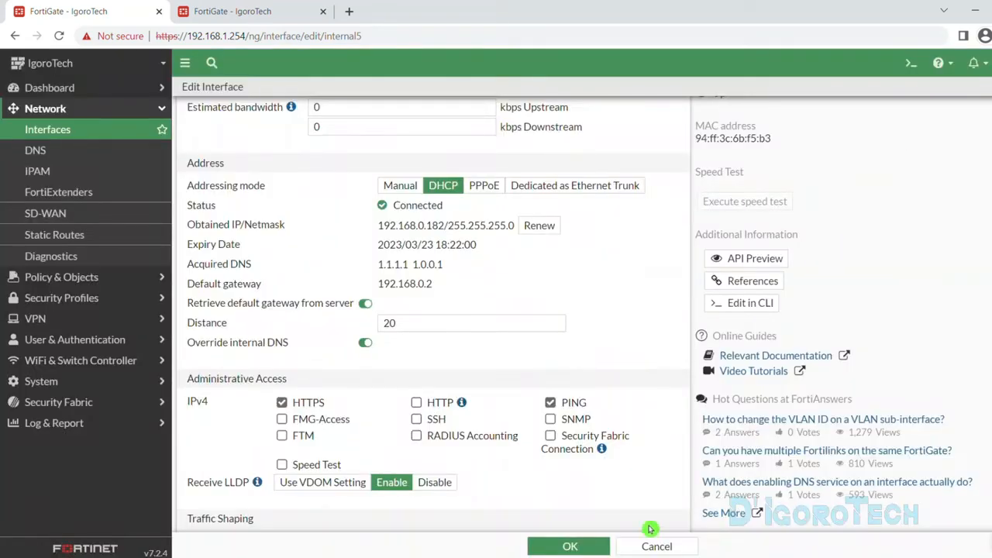
left_click(655, 544)
- Set the status of the ISP 2 (wan2) interface back to enabled
left_click(427, 419)
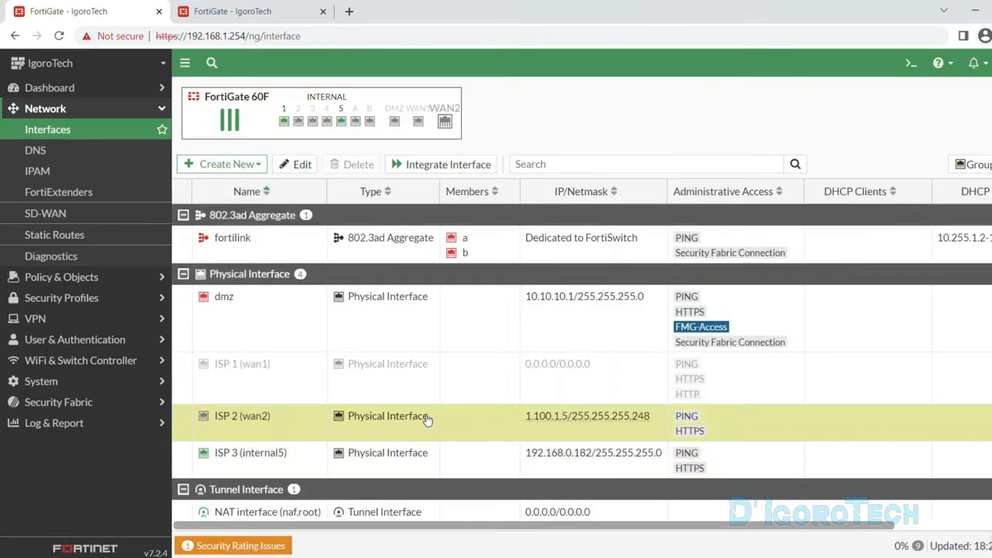
right_click(221, 425)
mouse_move(318, 432)
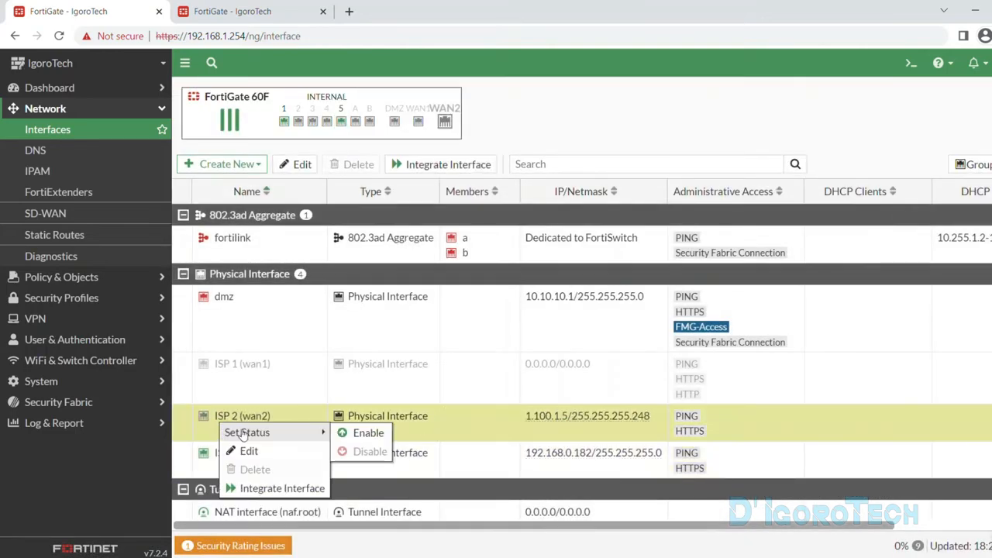
left_click(352, 434)
- Enable the ISP 1 (wan1) interface and reload the interface list
left_click(246, 384)
right_click(254, 378)
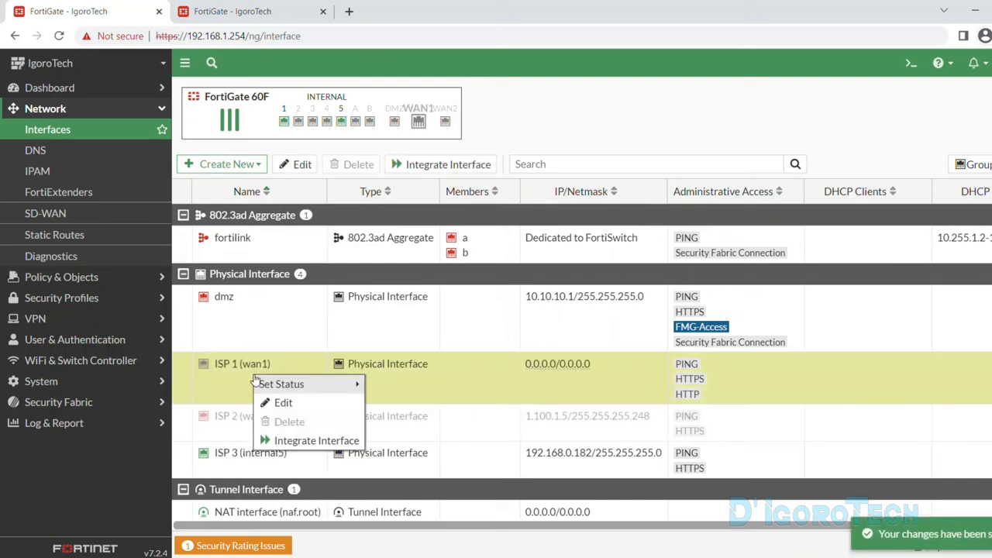
mouse_move(352, 384)
left_click(399, 384)
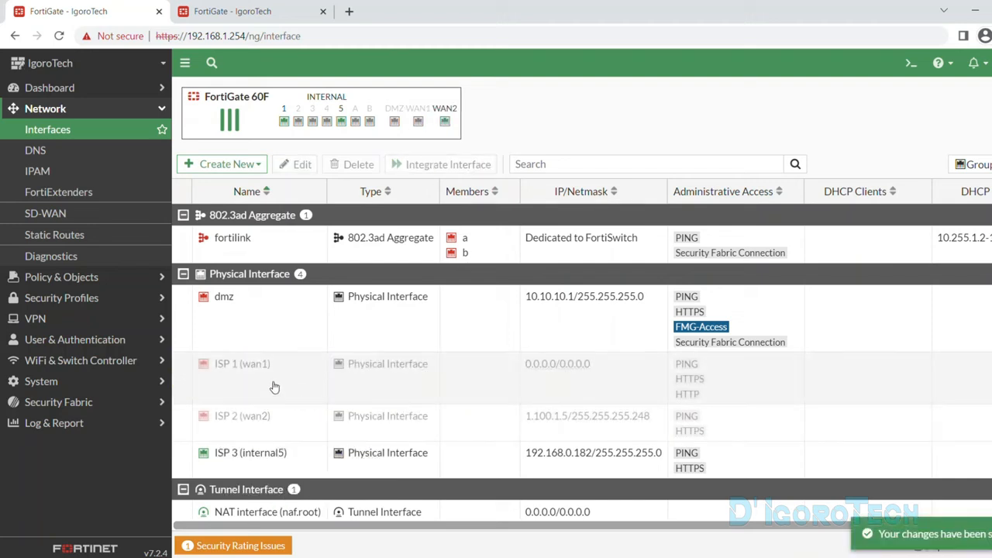
left_click(110, 135)
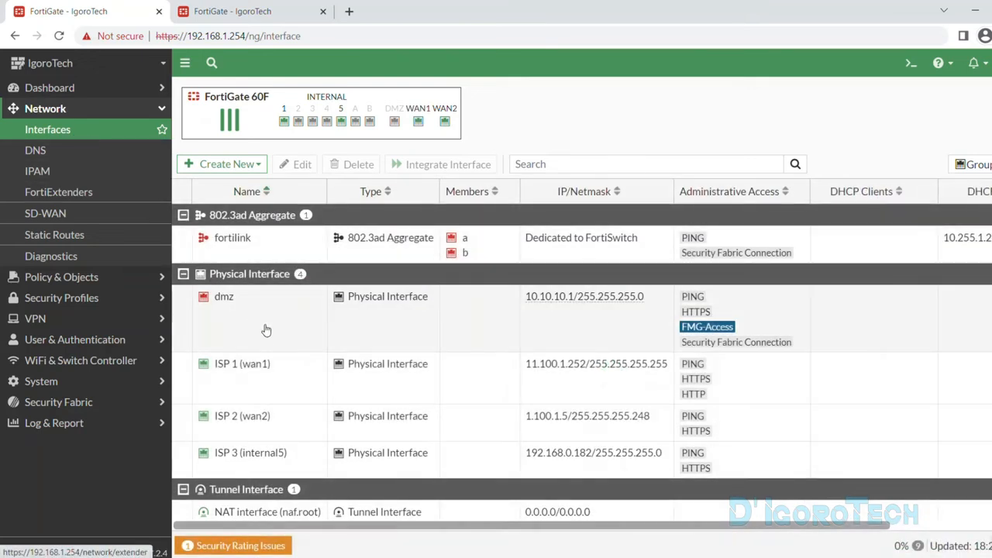
- Open the ISP 1 (wan1) settings, check the distance value, and return to the interface list
left_click(288, 377)
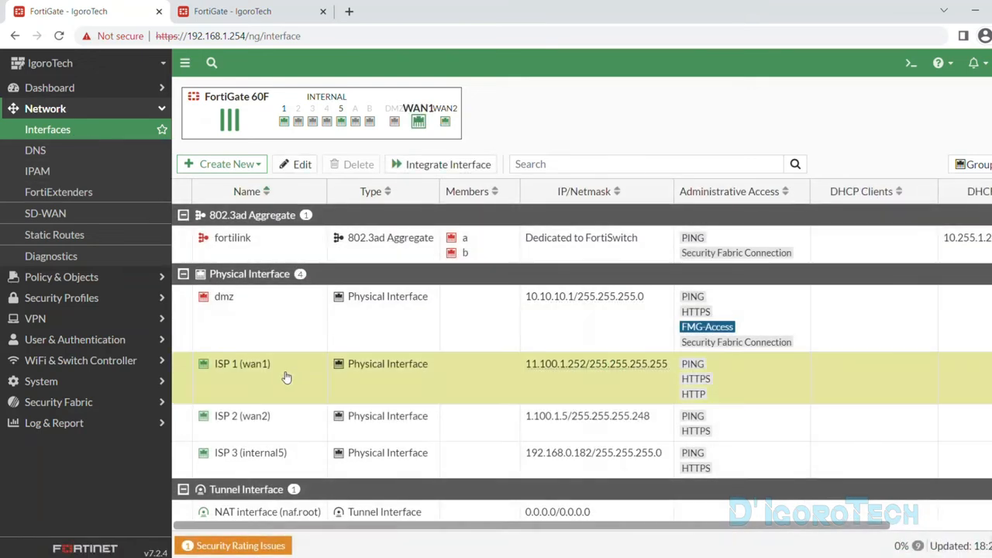
double_click(497, 390)
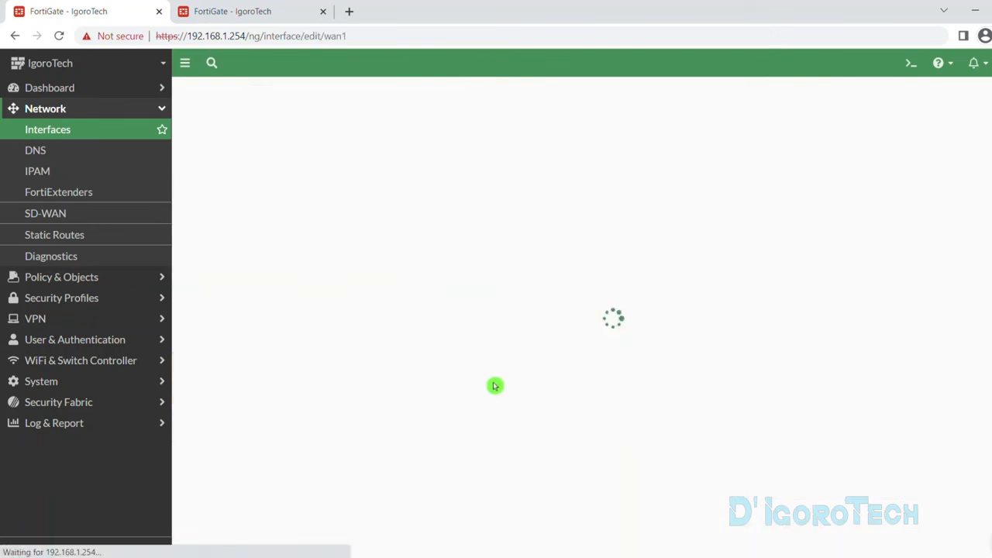
left_click_drag(395, 491, 375, 493)
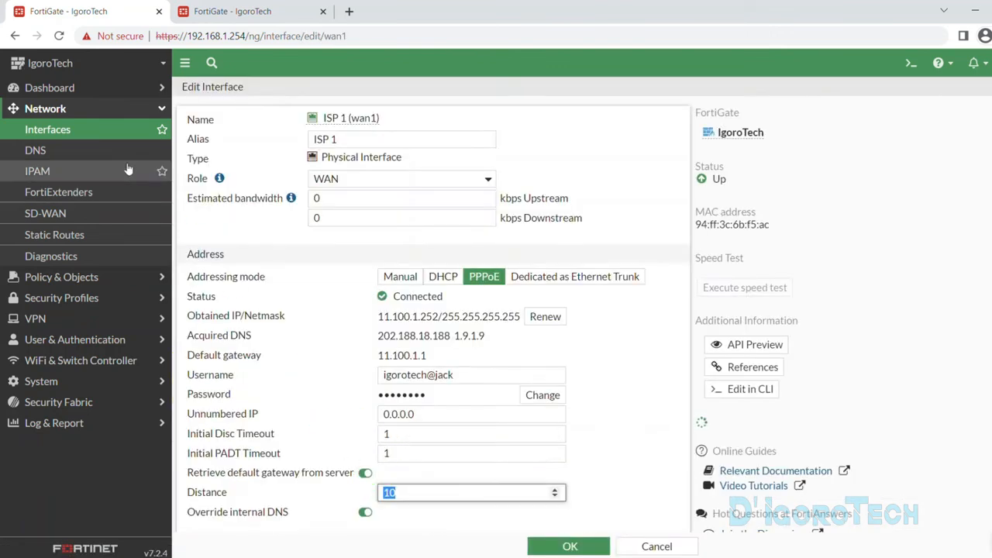
left_click(116, 129)
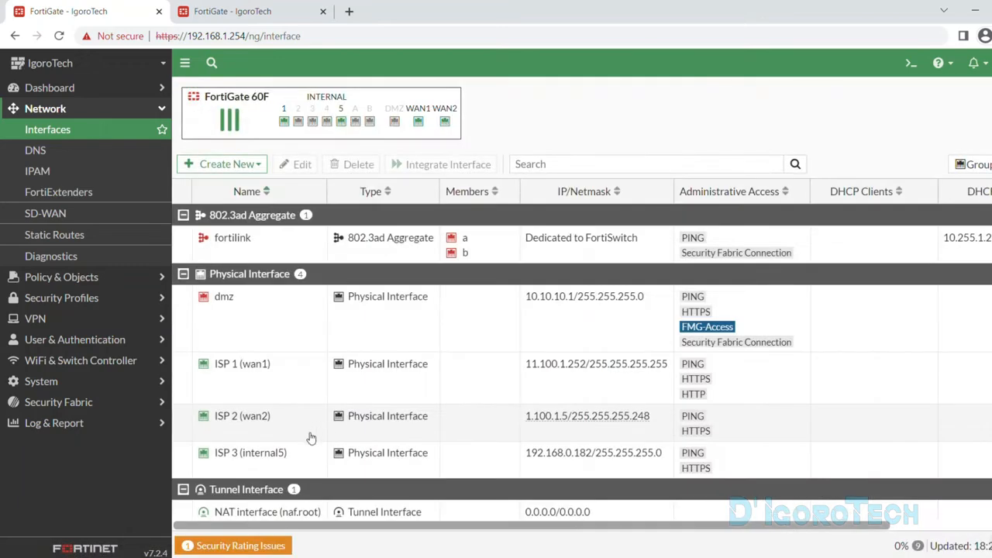
- Select ISP 2 (wan2), check its static route in the other browser tab, and return to the interface list
left_click(310, 439)
left_click(252, 11)
left_click(77, 11)
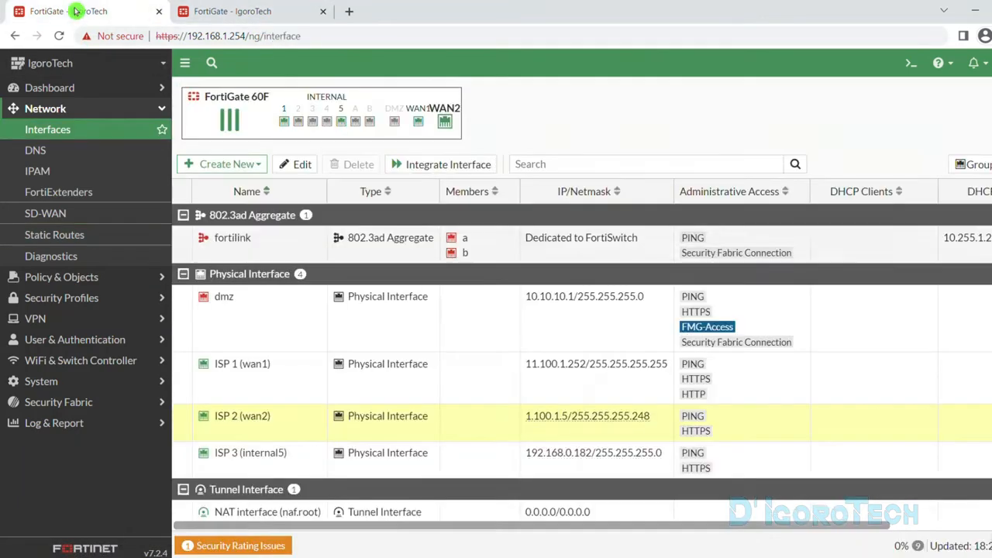
- Open the ISP 3 (internal5) settings, check the distance value, and return to the interface list
double_click(299, 461)
scroll(433, 417, "down", 1)
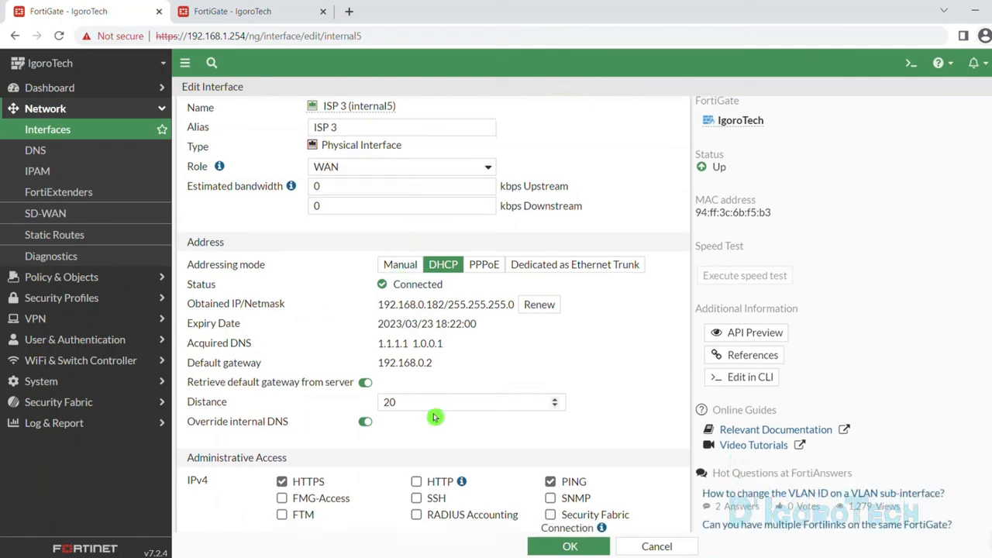
left_click_drag(412, 327, 344, 329)
left_click(106, 134)
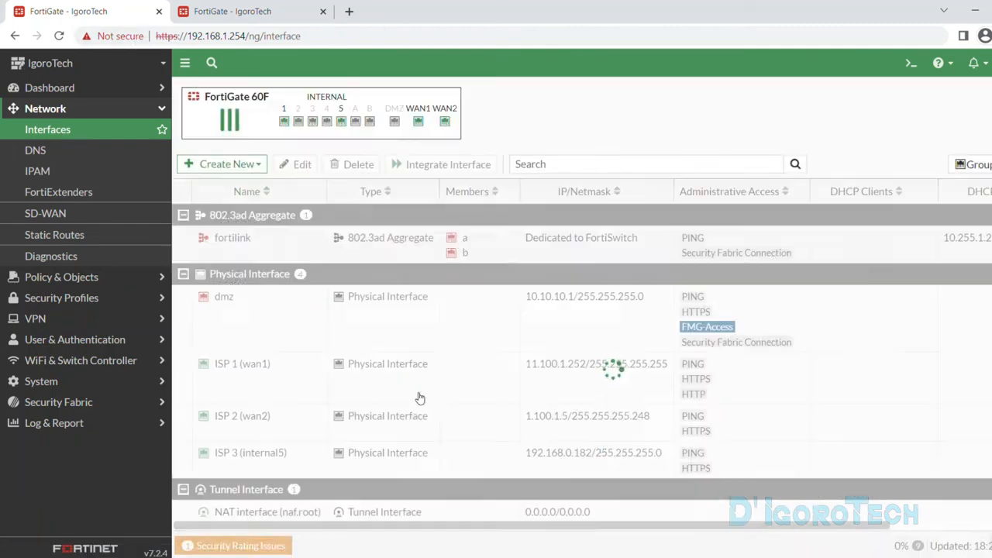